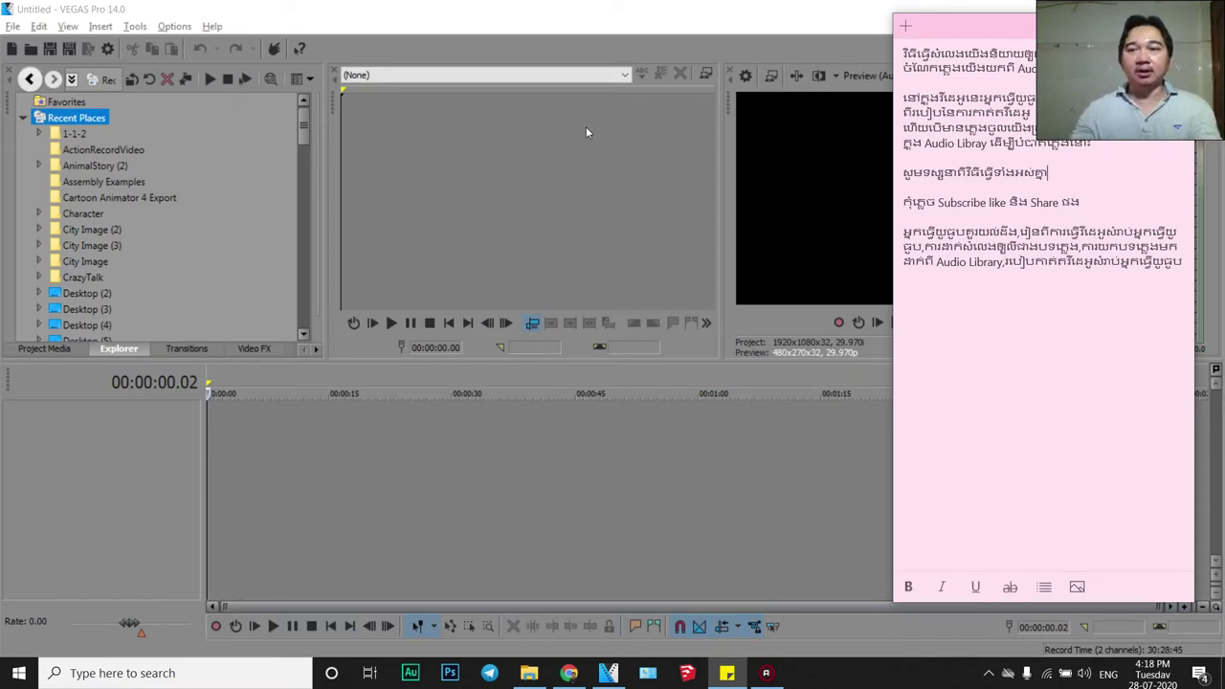
# Import VID20200728145831.mp4 from the Learn Video Cartoon folder onto the empty VEGAS Pro timeline's start and match the project video settings to it.
pyautogui.click(594, 7)
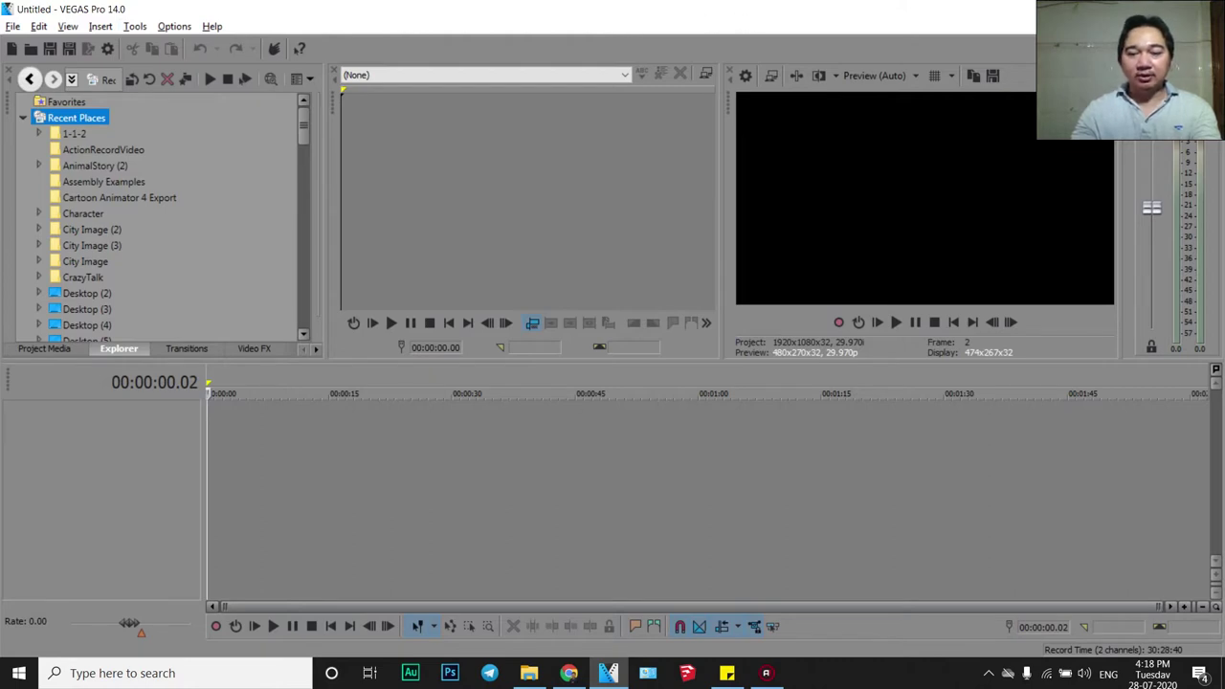
pyautogui.click(530, 673)
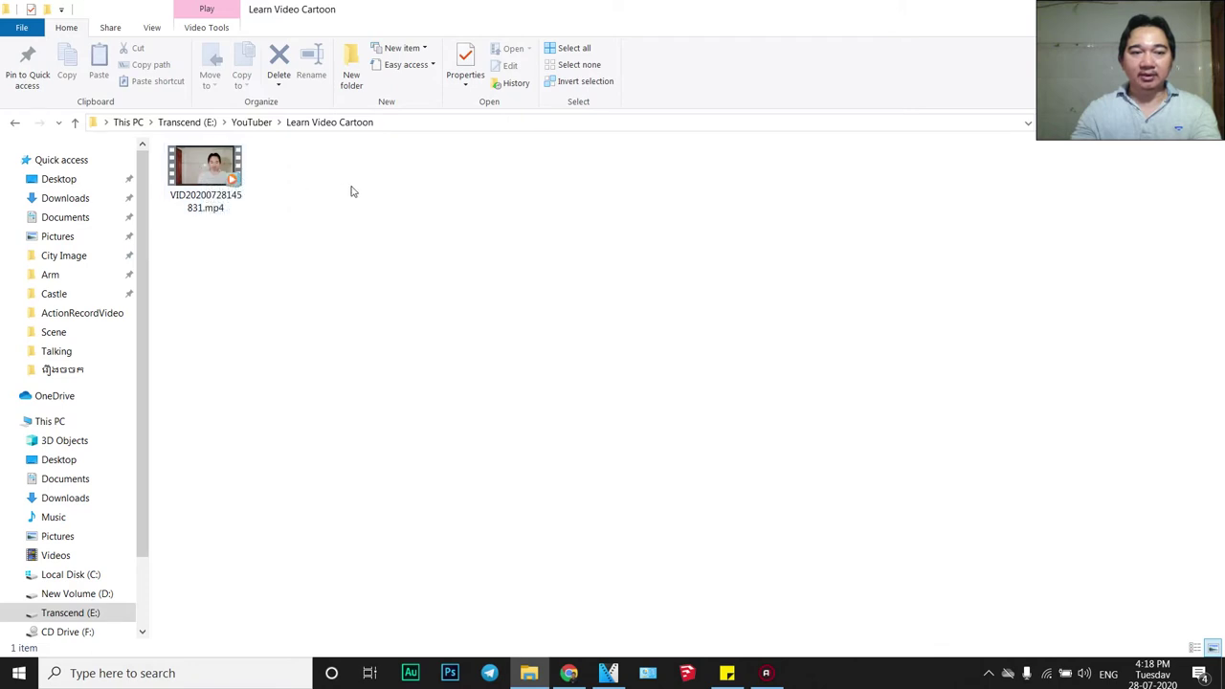
pyautogui.click(211, 173)
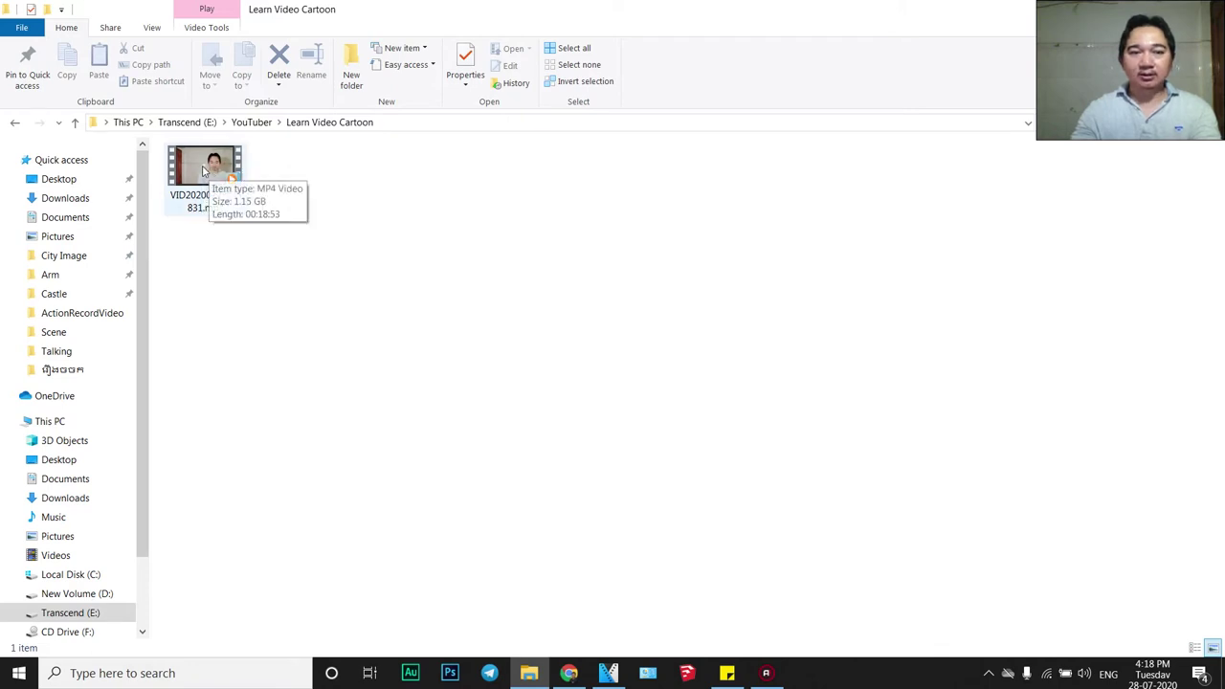
pyautogui.moveTo(212, 173); pyautogui.dragTo(380, 489)
pyautogui.moveTo(286, 445); pyautogui.dragTo(209, 439)
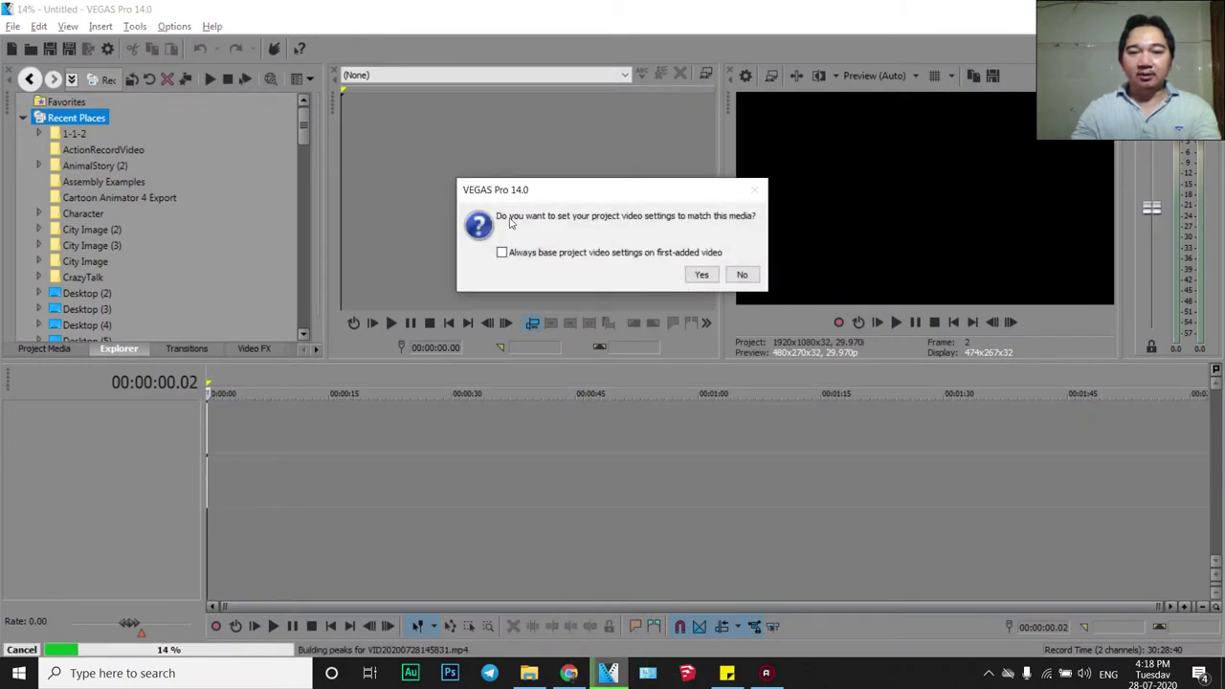
pyautogui.click(701, 277)
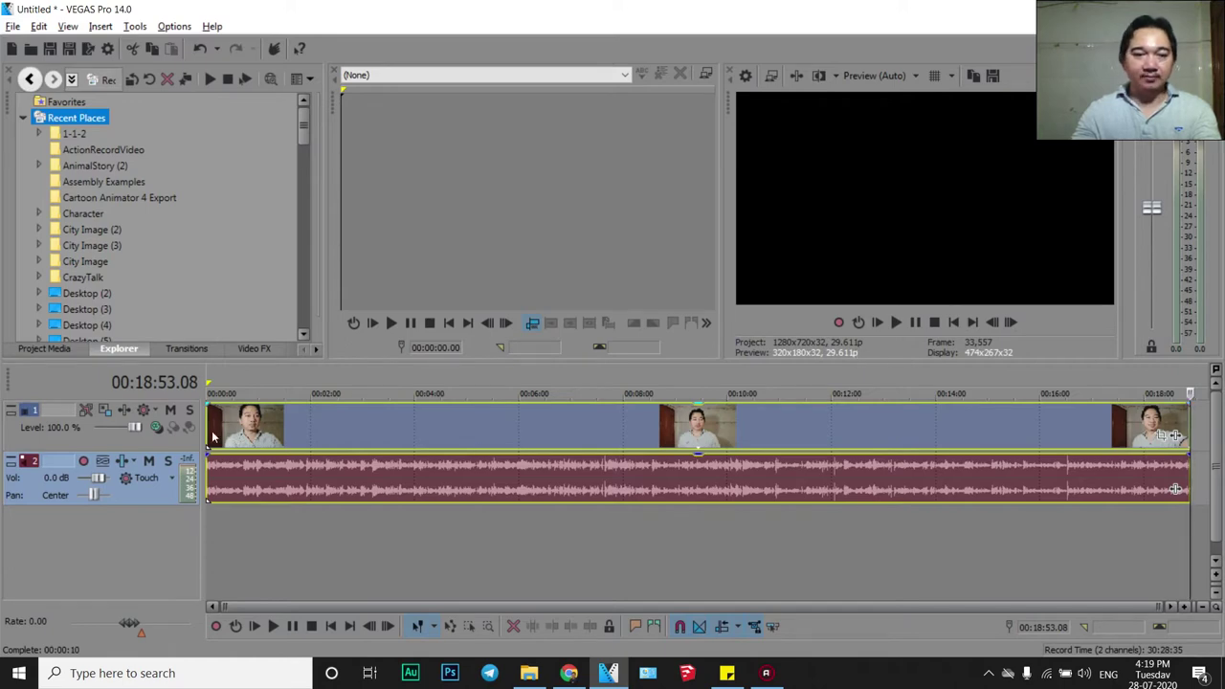
# Try splitting the video and its audio at 00:05:23.08 and moving the second part further along the timeline.
pyautogui.click(419, 418)
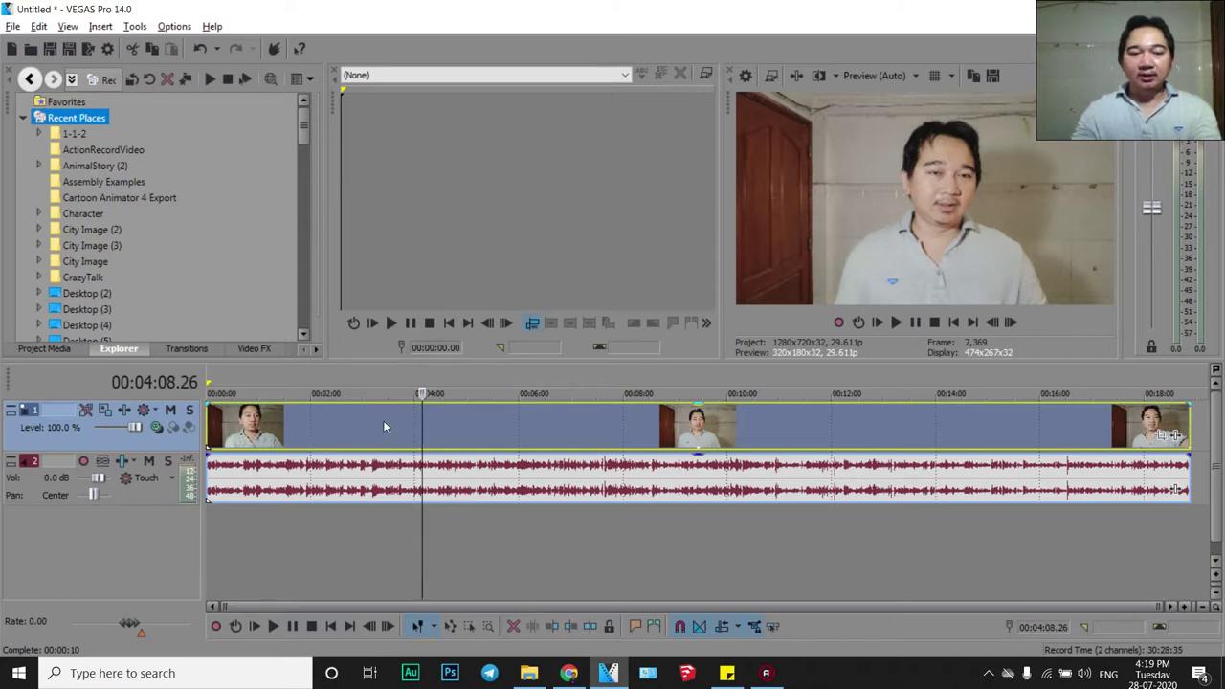
pyautogui.click(383, 429)
pyautogui.click(418, 429)
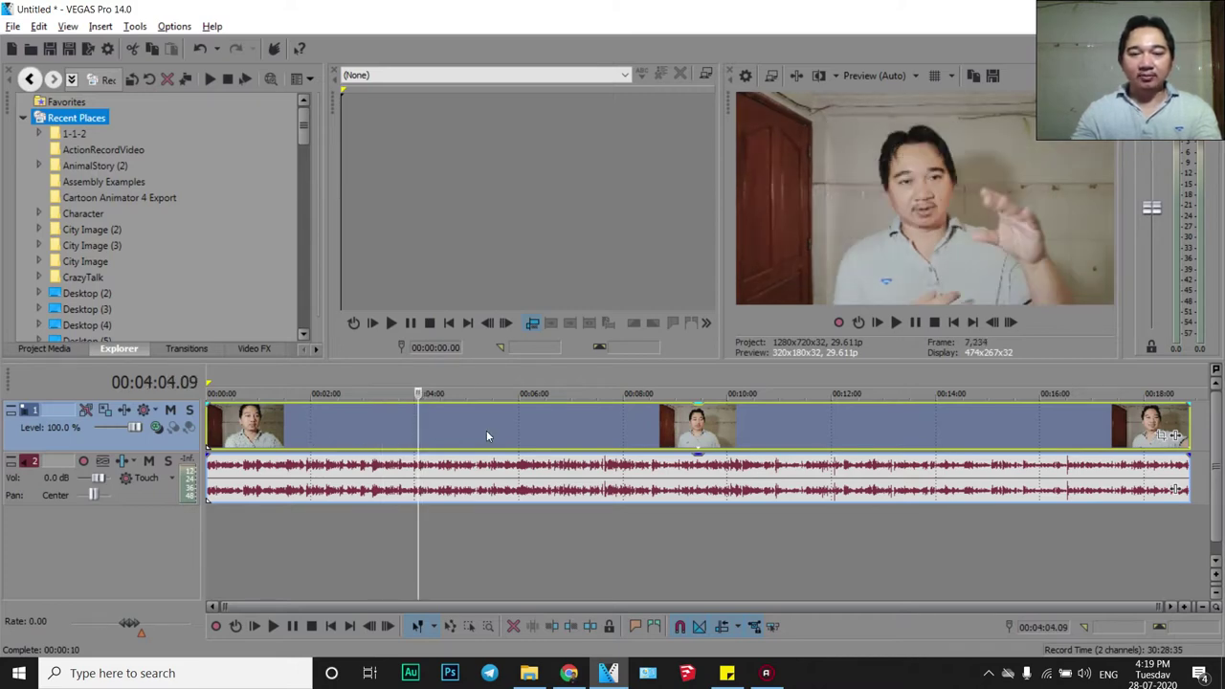
pyautogui.click(486, 430)
pyautogui.press('s')
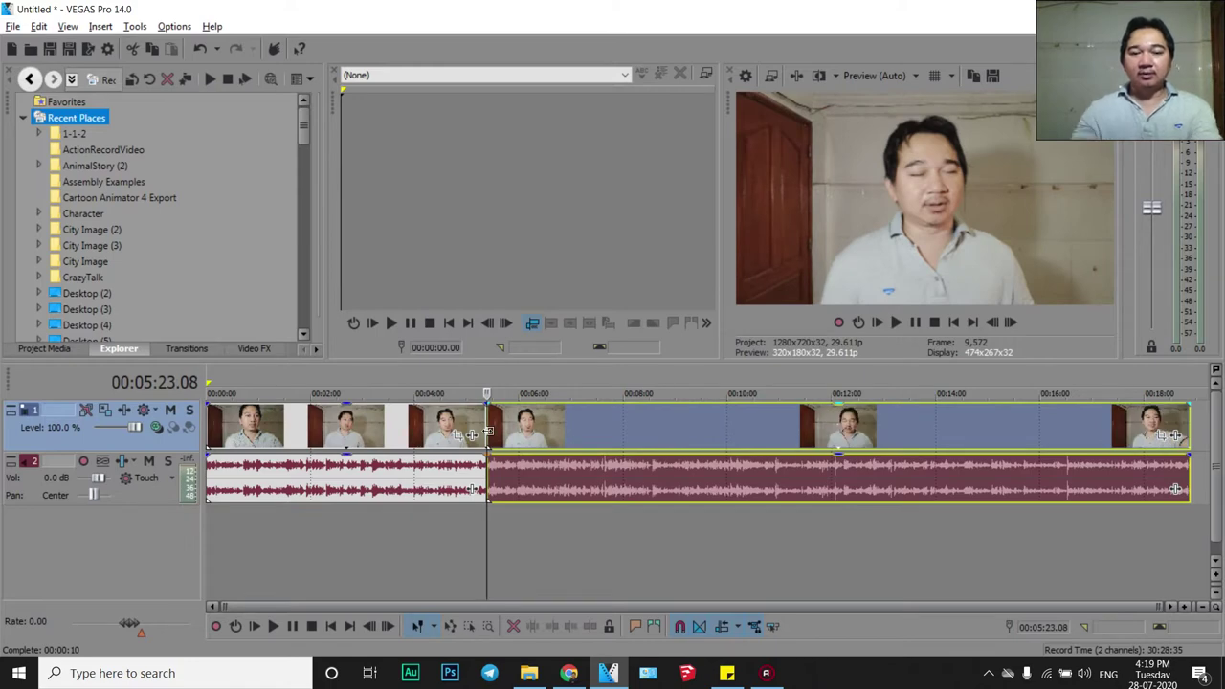
pyautogui.moveTo(522, 432); pyautogui.dragTo(756, 426)
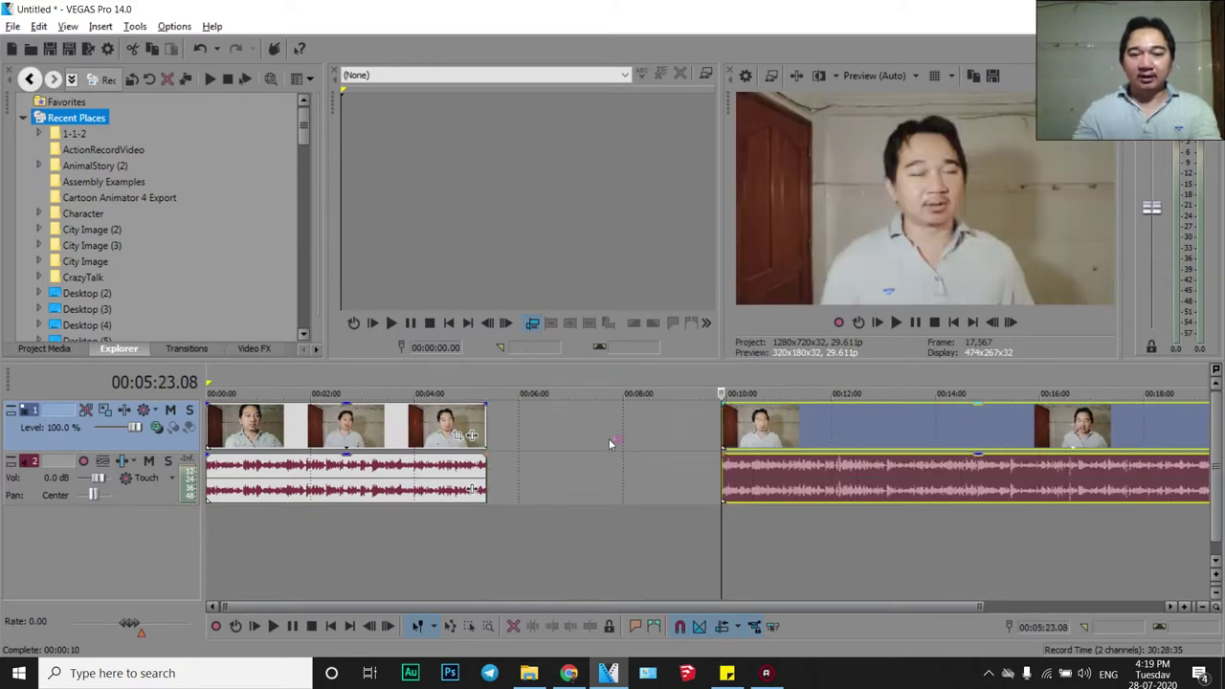
pyautogui.hotkey('ctrl', 'z')
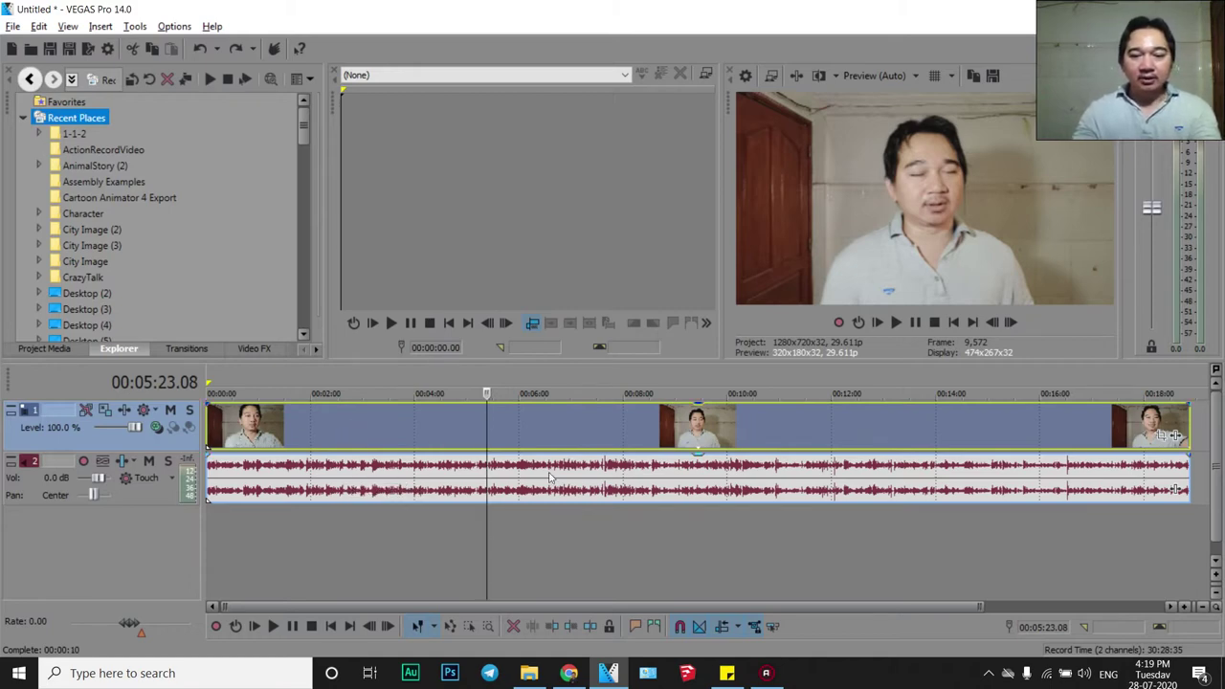
# Switch to Chrome, go to youtube.com and open the channel's YouTube Studio.
pyautogui.click(569, 673)
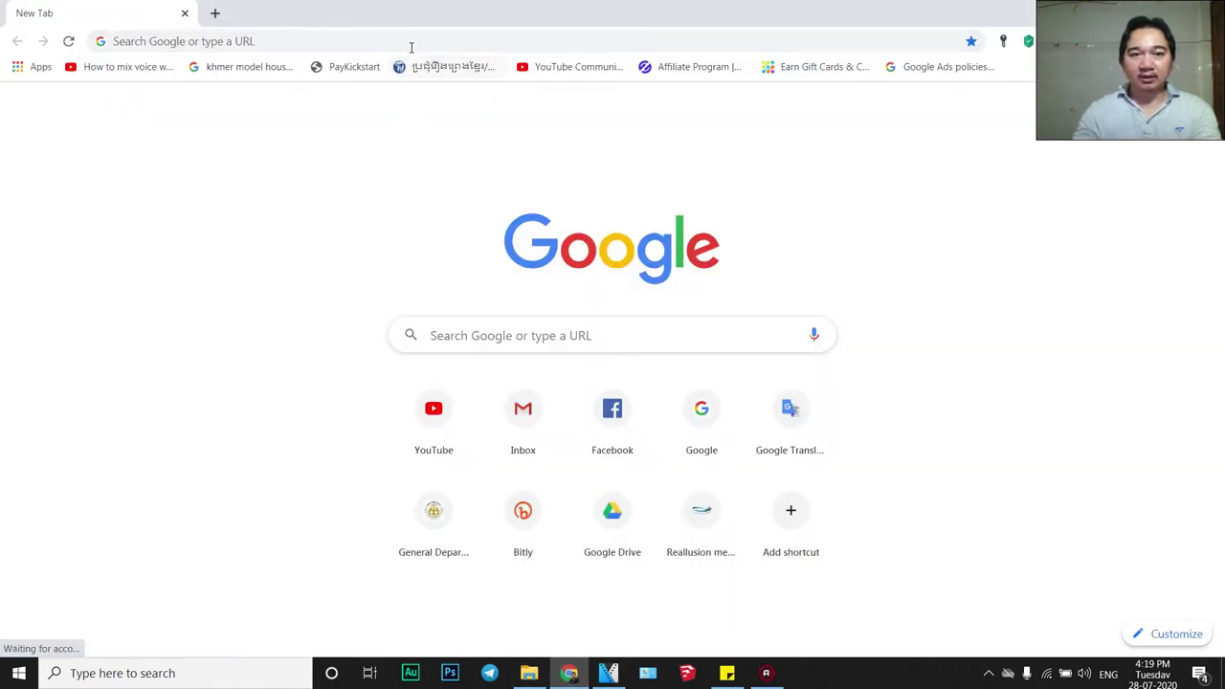
pyautogui.click(411, 47)
pyautogui.write('youtube.com')
pyautogui.press('Return')
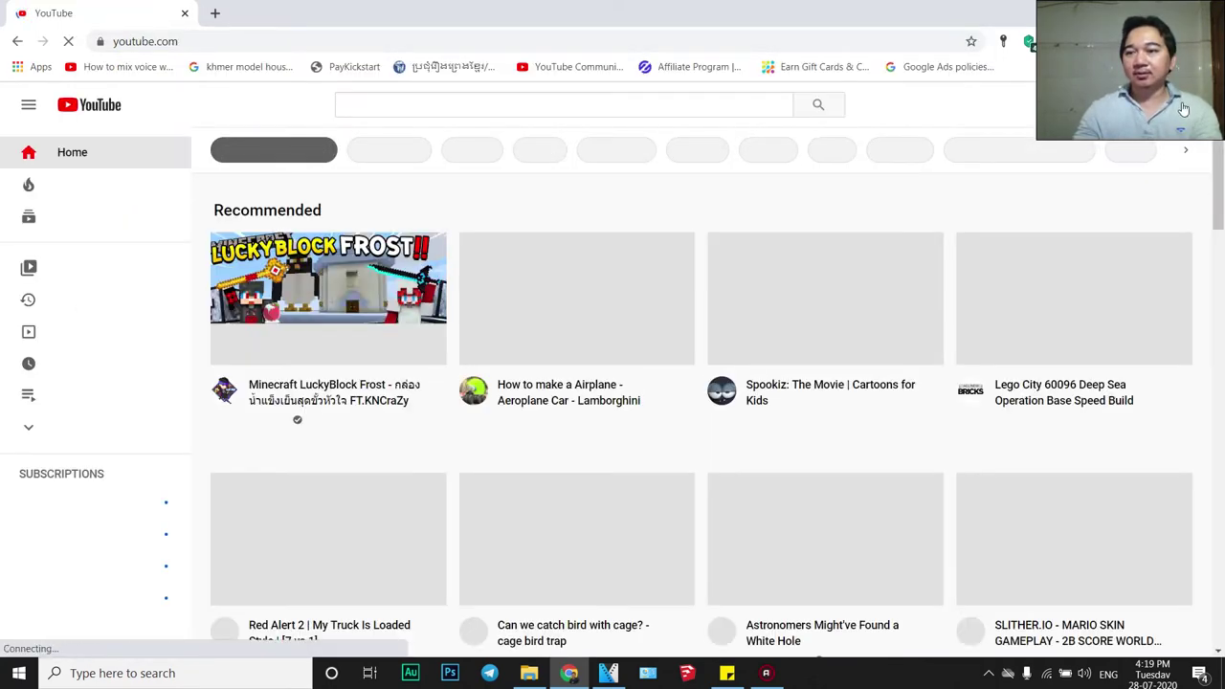
pyautogui.click(1183, 107)
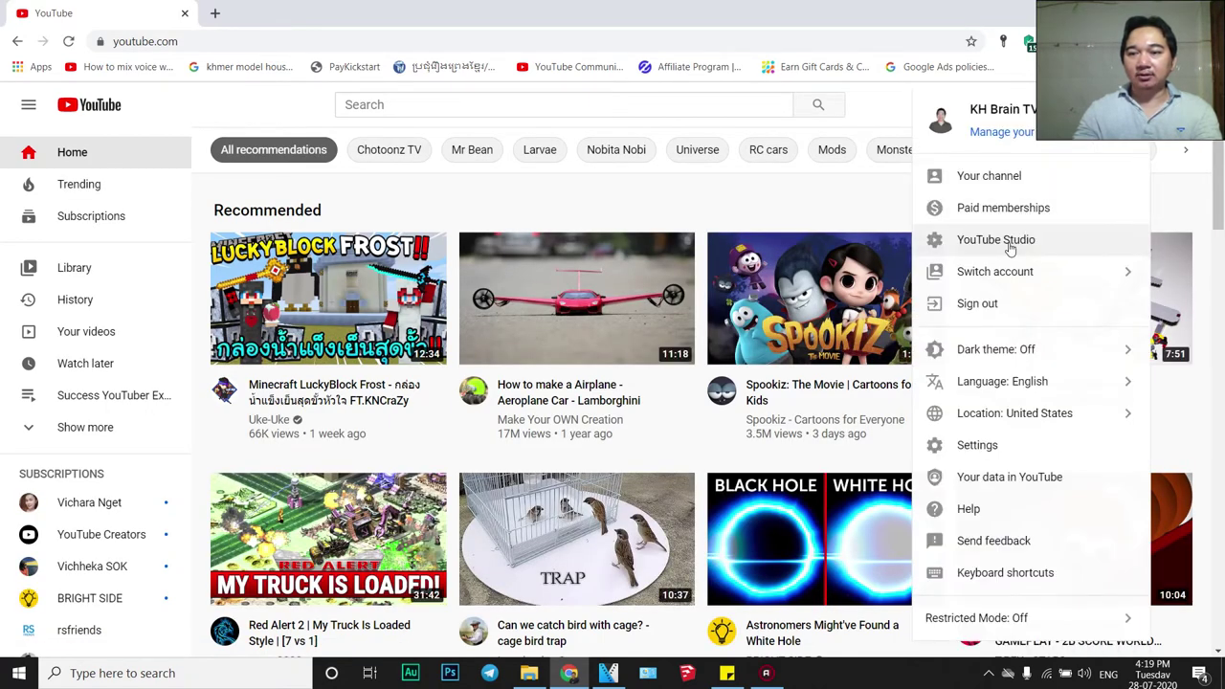
pyautogui.click(1006, 251)
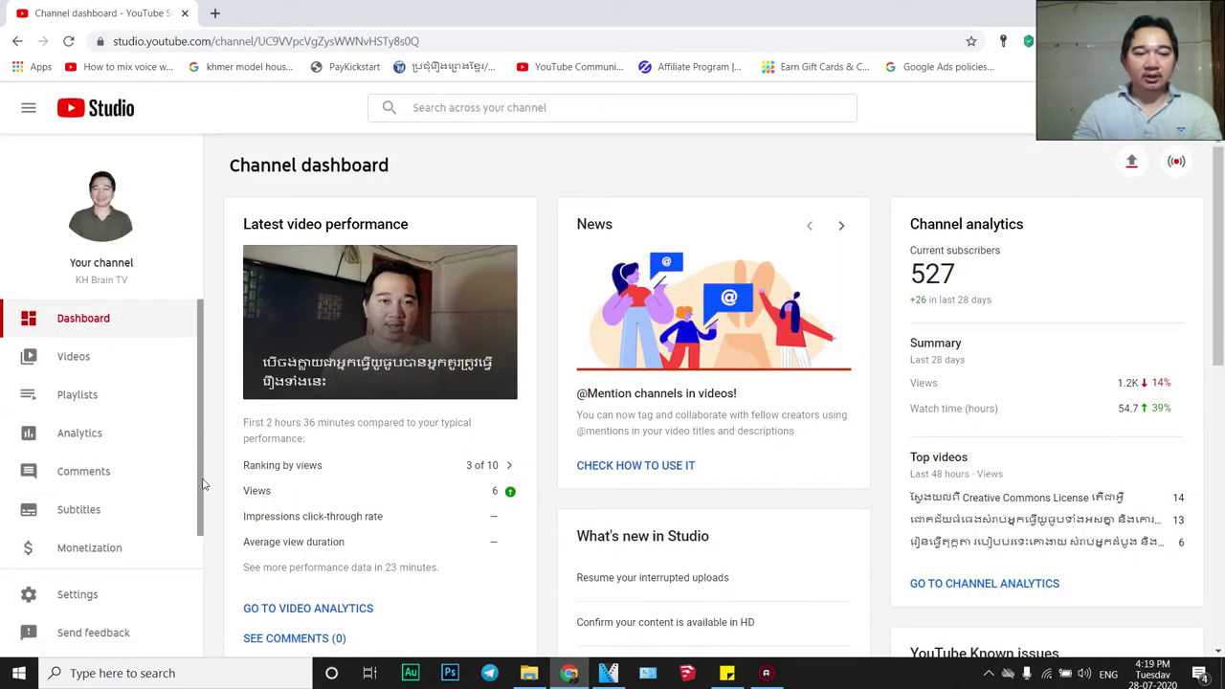
# Open the channel's Audio library and filter the tracks by "Attribution not required".
pyautogui.scroll(-1, 203, 507)
pyautogui.scroll(-1, 196, 531)
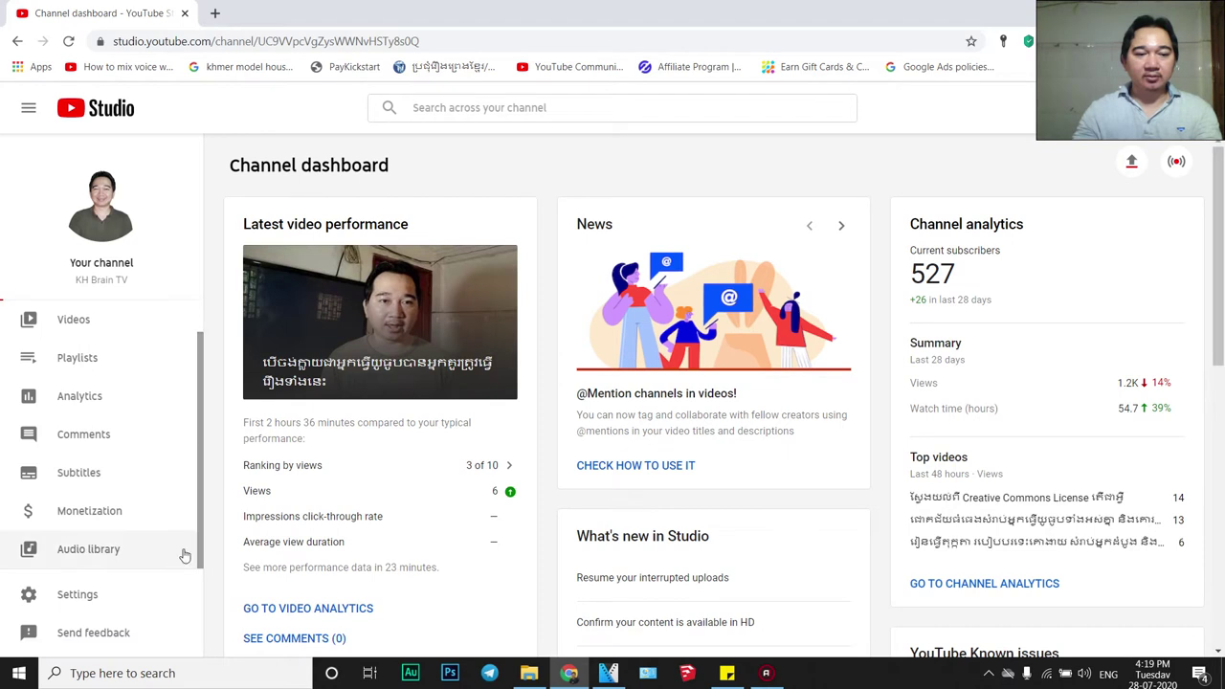
pyautogui.click(89, 553)
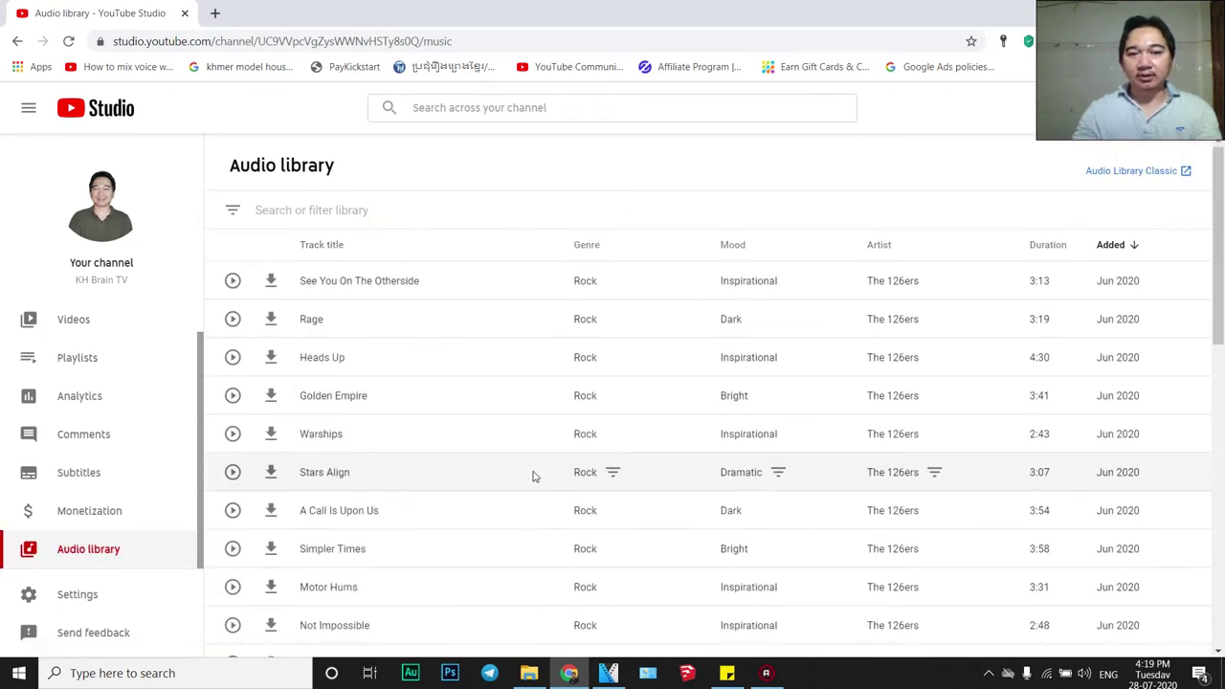
pyautogui.click(232, 212)
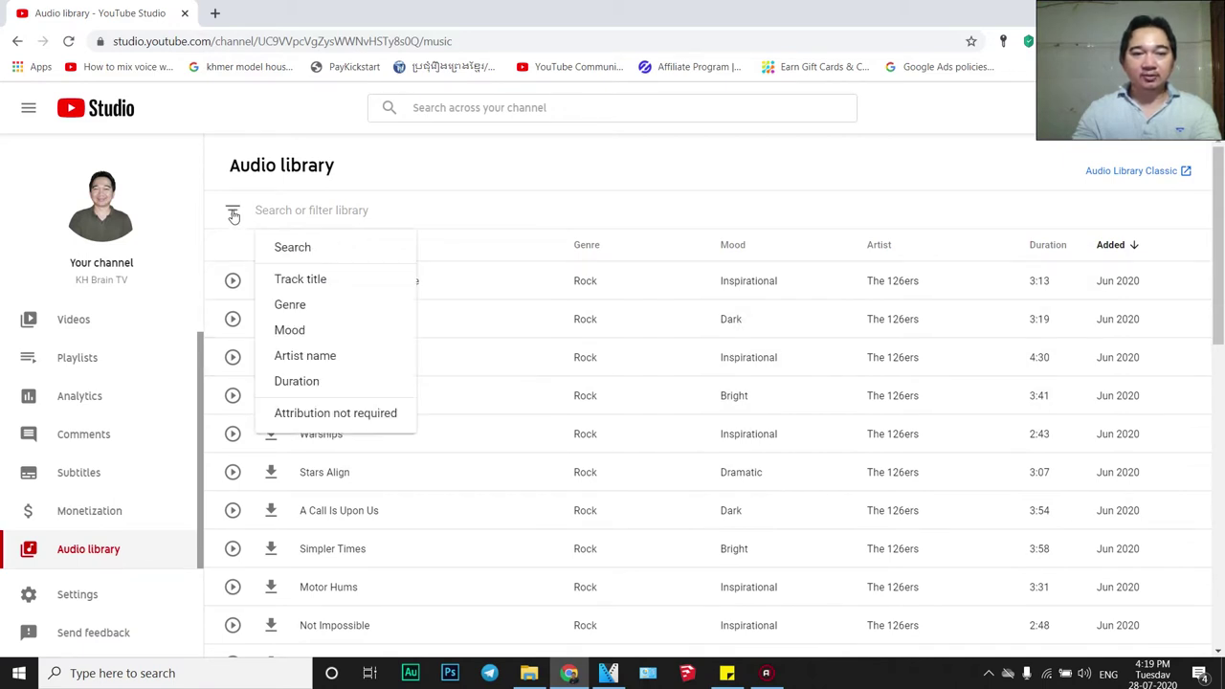
pyautogui.click(362, 417)
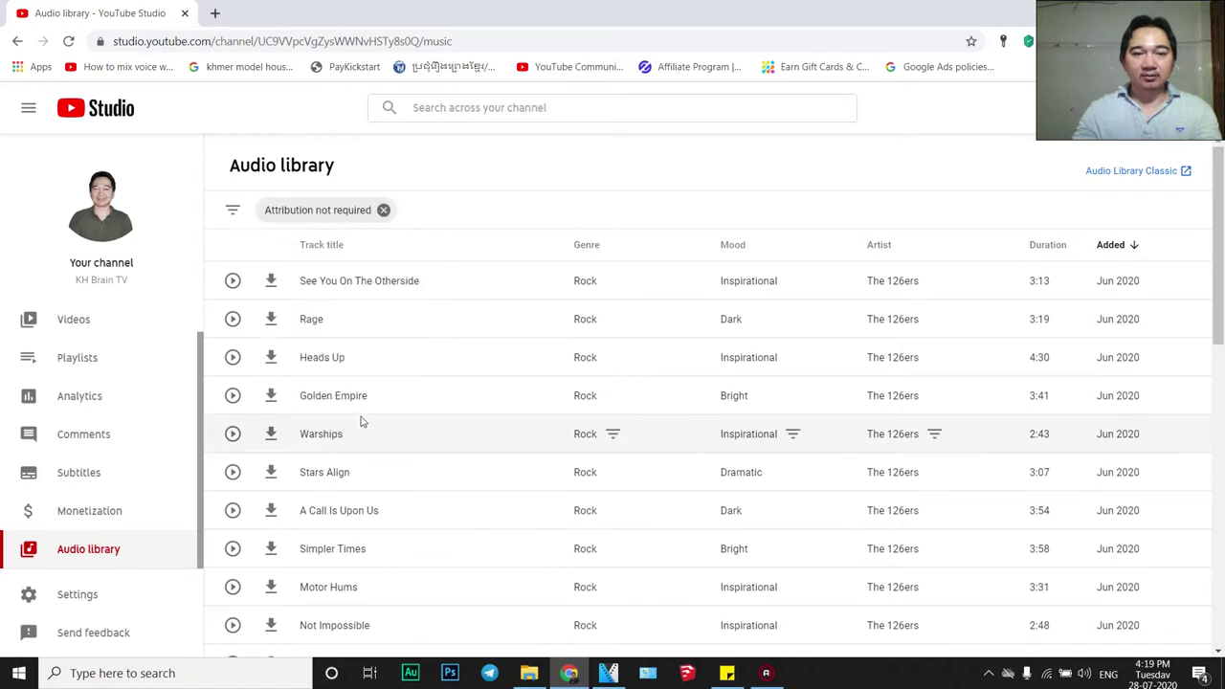
# Browse the filtered music tracks and preview "See You On The Otherside" for a few seconds.
pyautogui.scroll(-3, 575, 402)
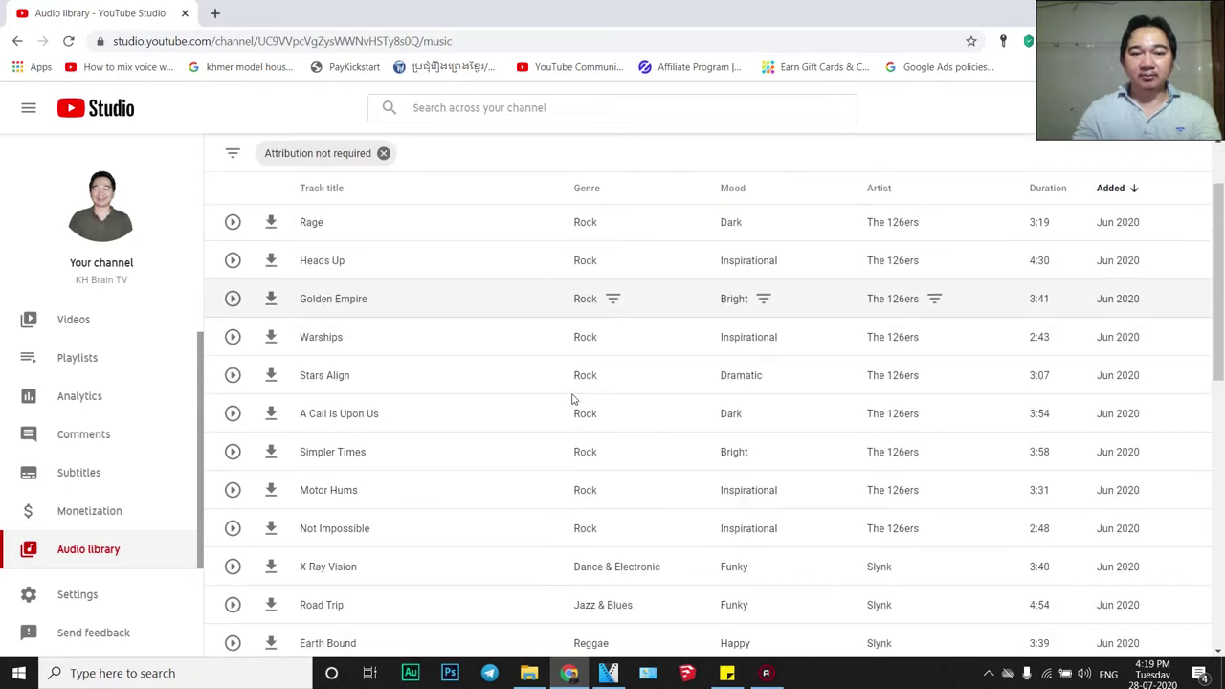
pyautogui.scroll(-4, 574, 415)
pyautogui.scroll(3, 495, 351)
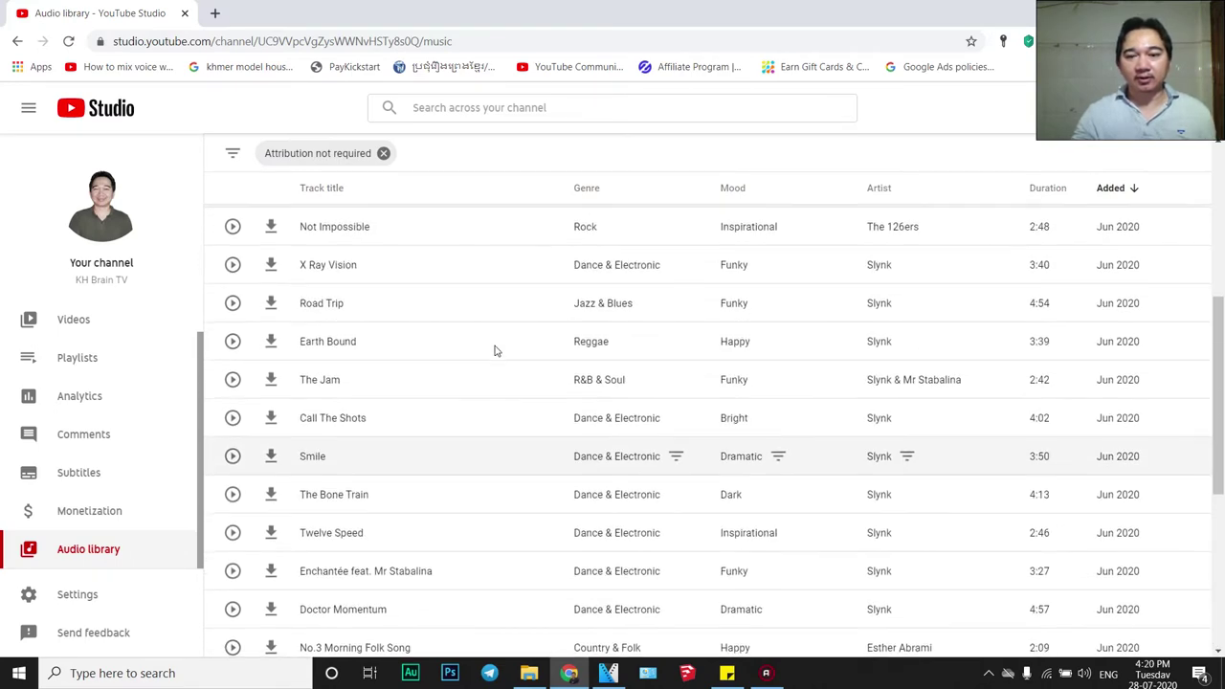
pyautogui.scroll(-5, 515, 421)
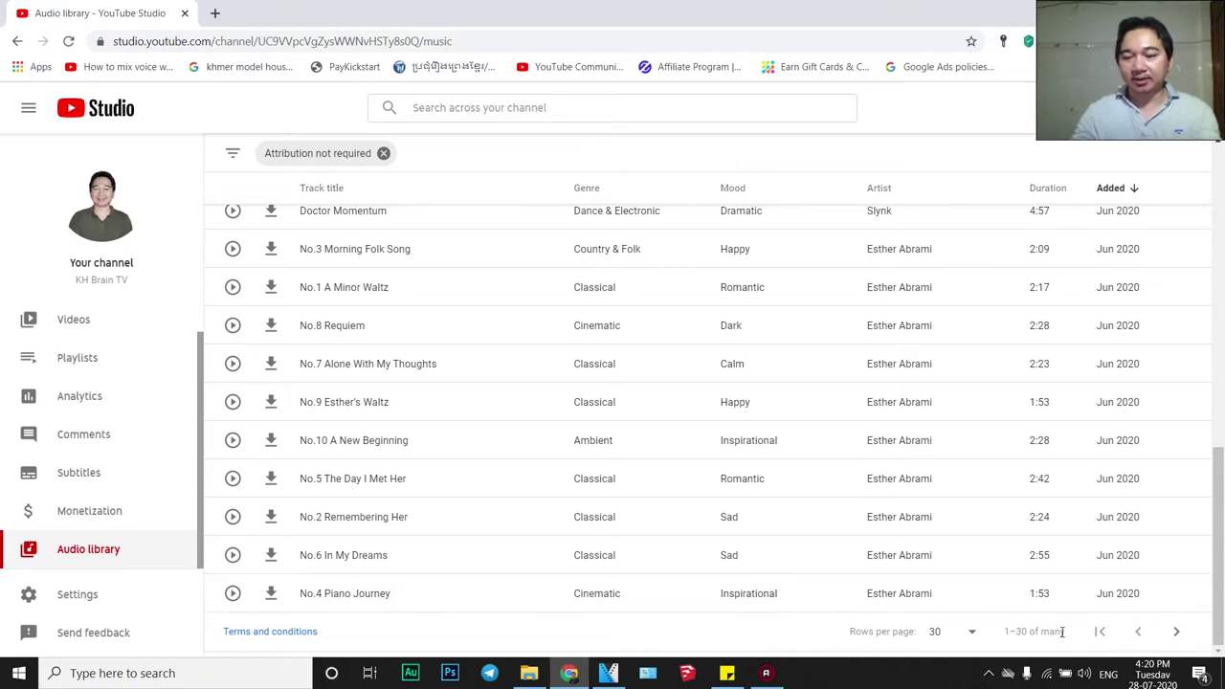
pyautogui.scroll(10, 465, 476)
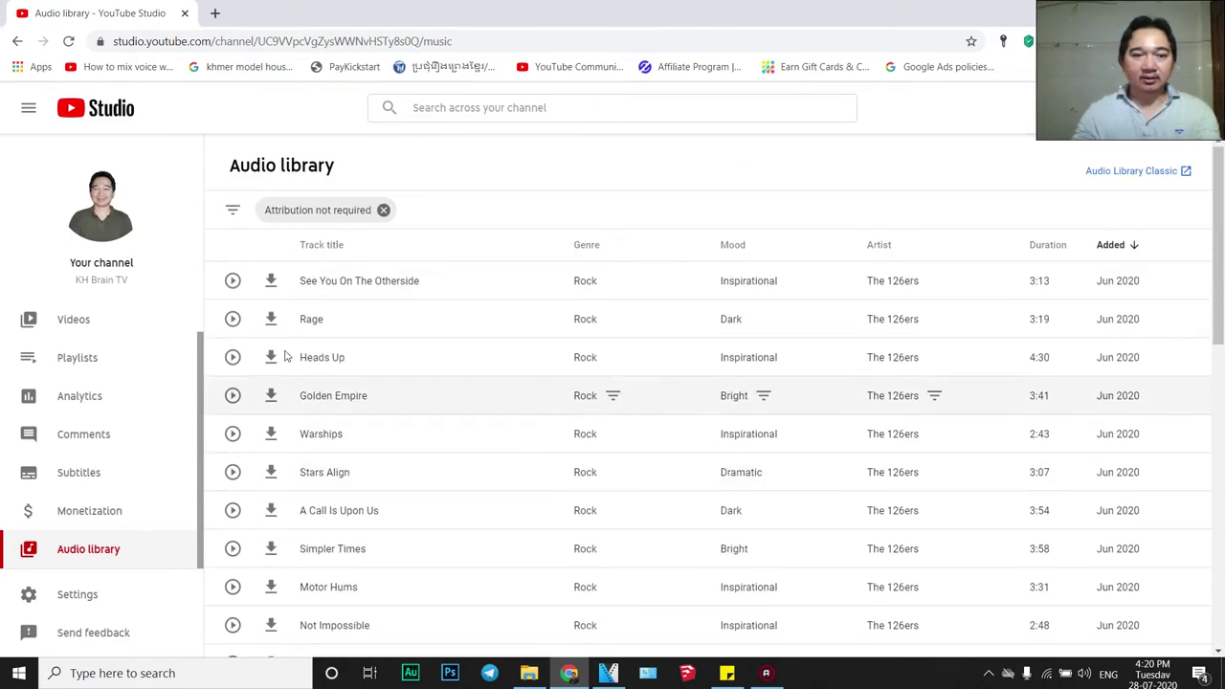
pyautogui.click(232, 280)
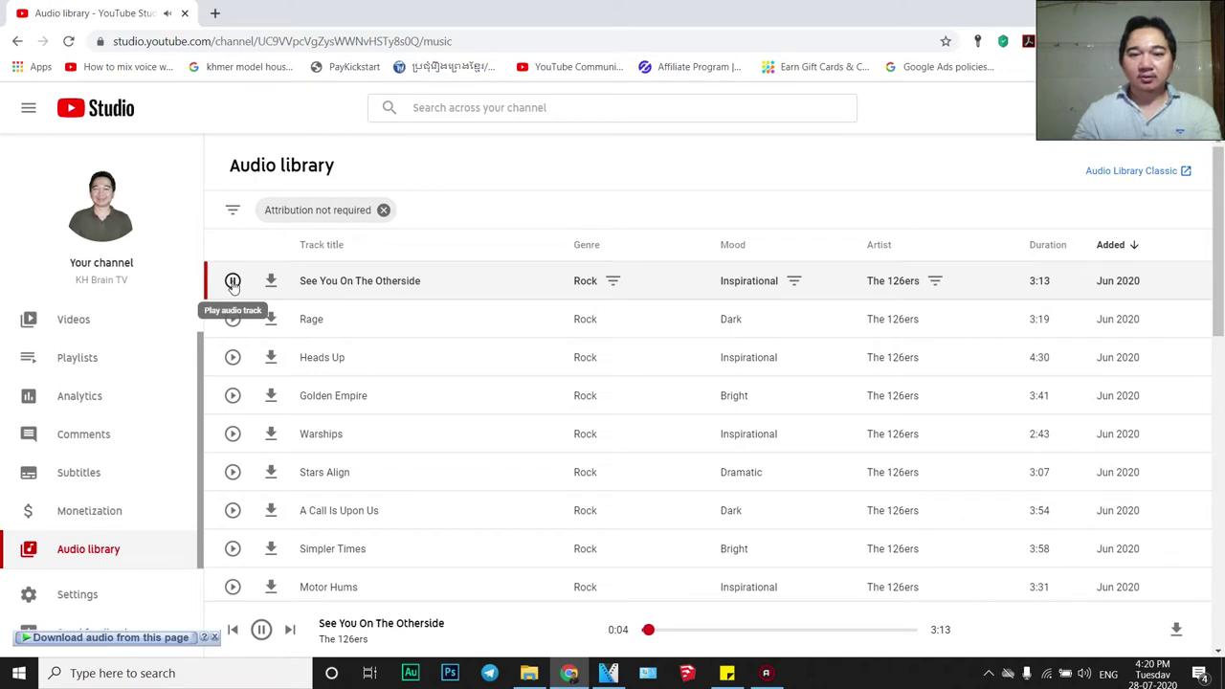
pyautogui.click(233, 282)
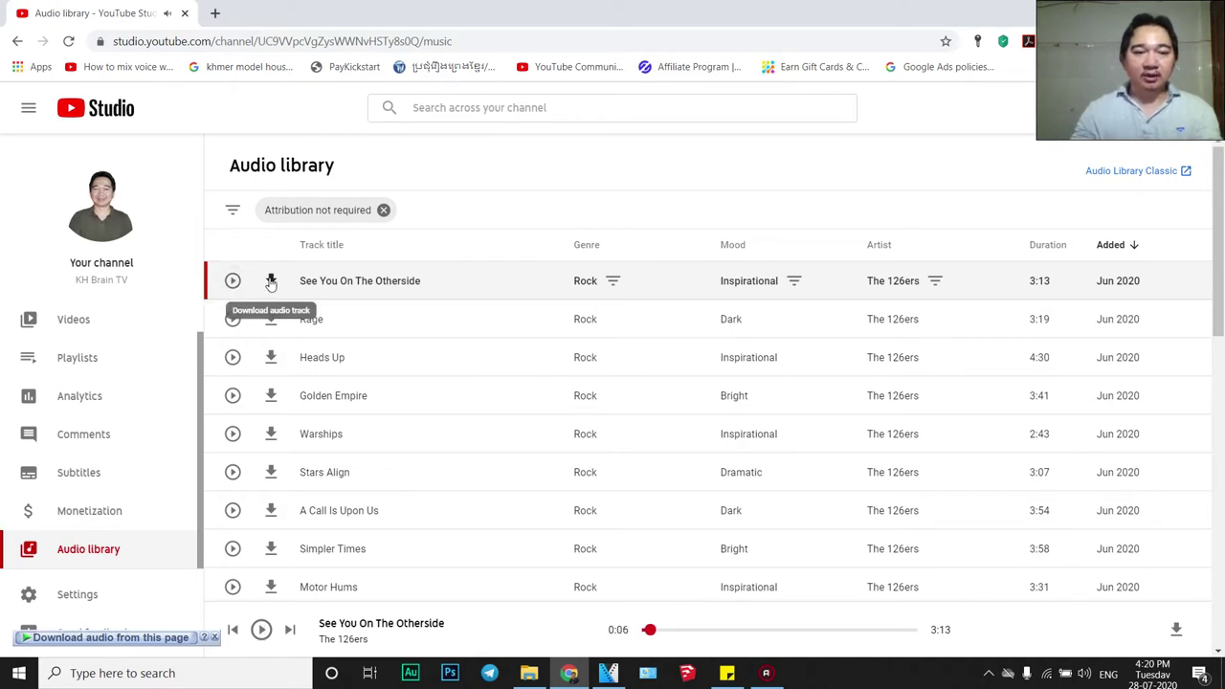
# Download the track "See You On The Otherside" as an MP3 into E:\YouTuber\Learn Video Cartoon.
pyautogui.click(271, 283)
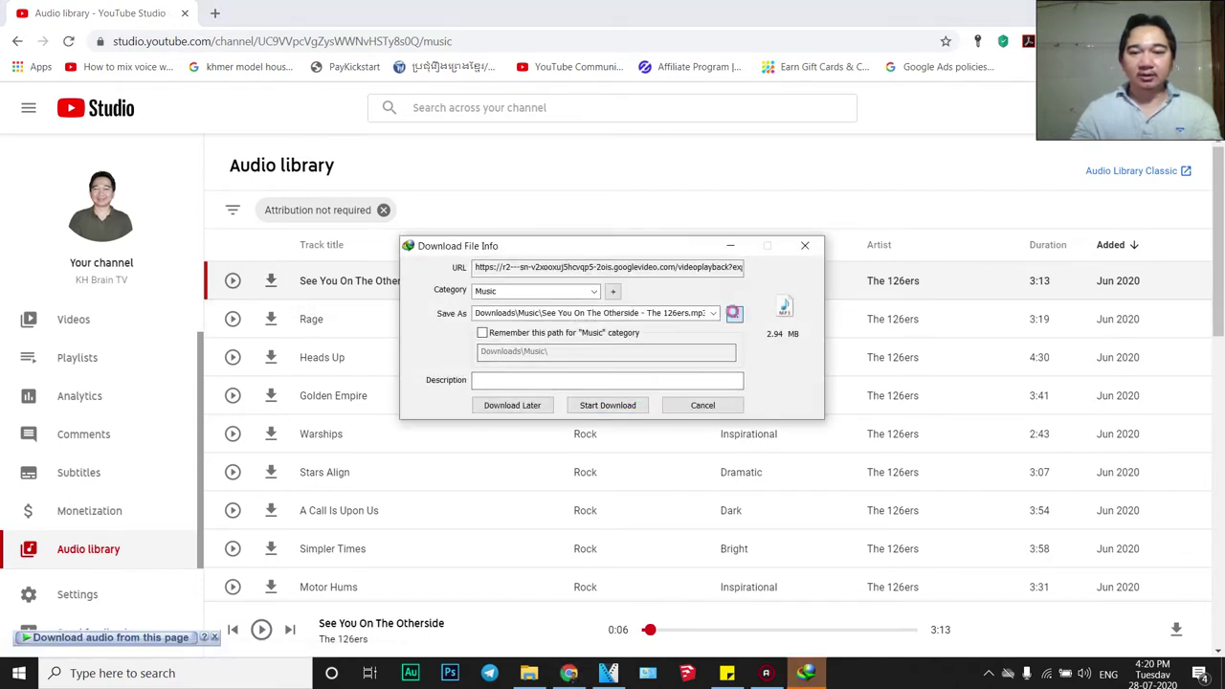
pyautogui.click(734, 314)
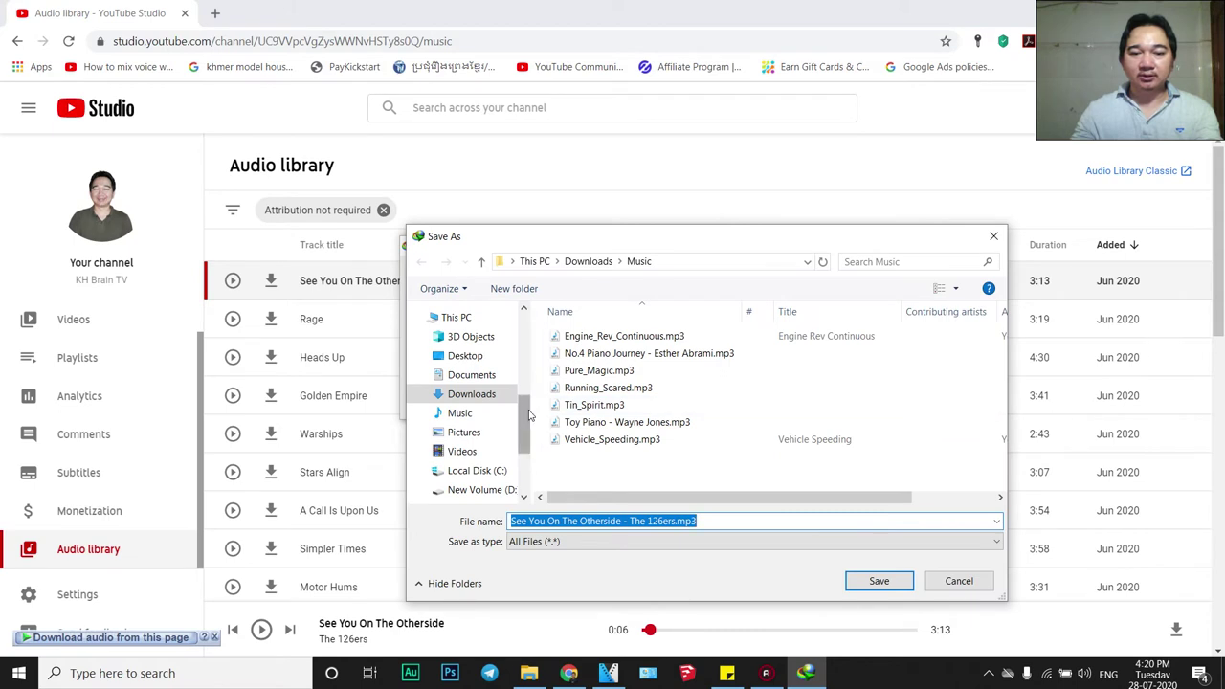
pyautogui.moveTo(524, 422); pyautogui.dragTo(529, 467)
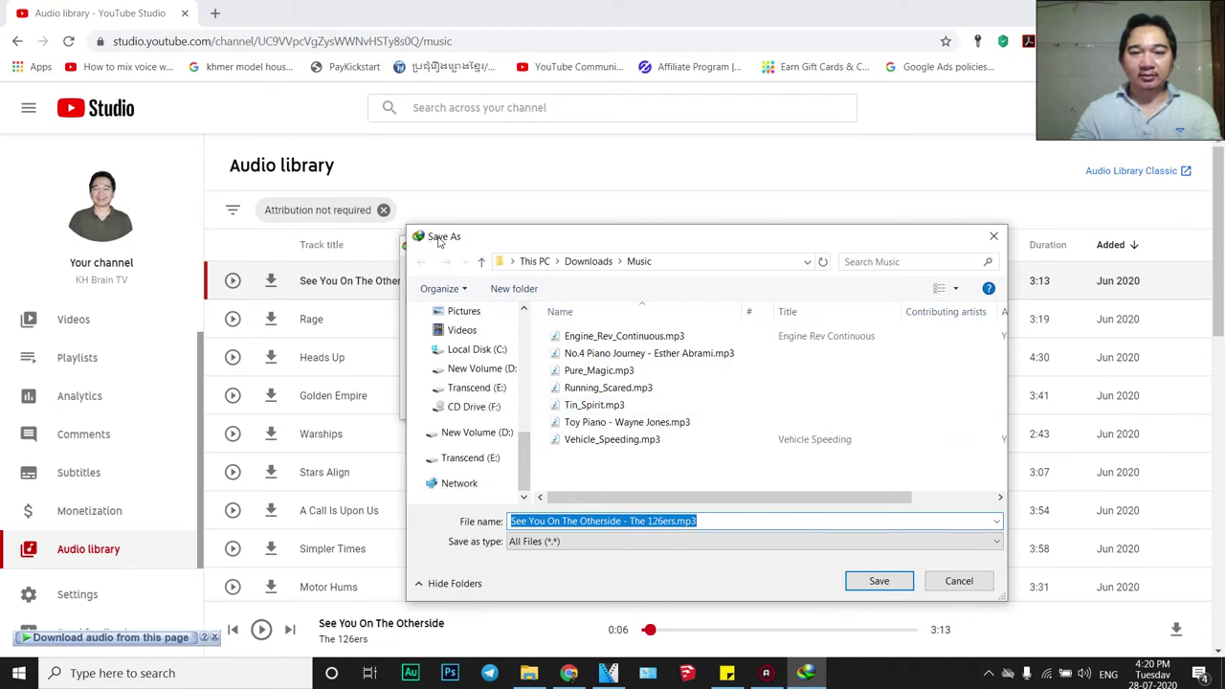
pyautogui.click(470, 459)
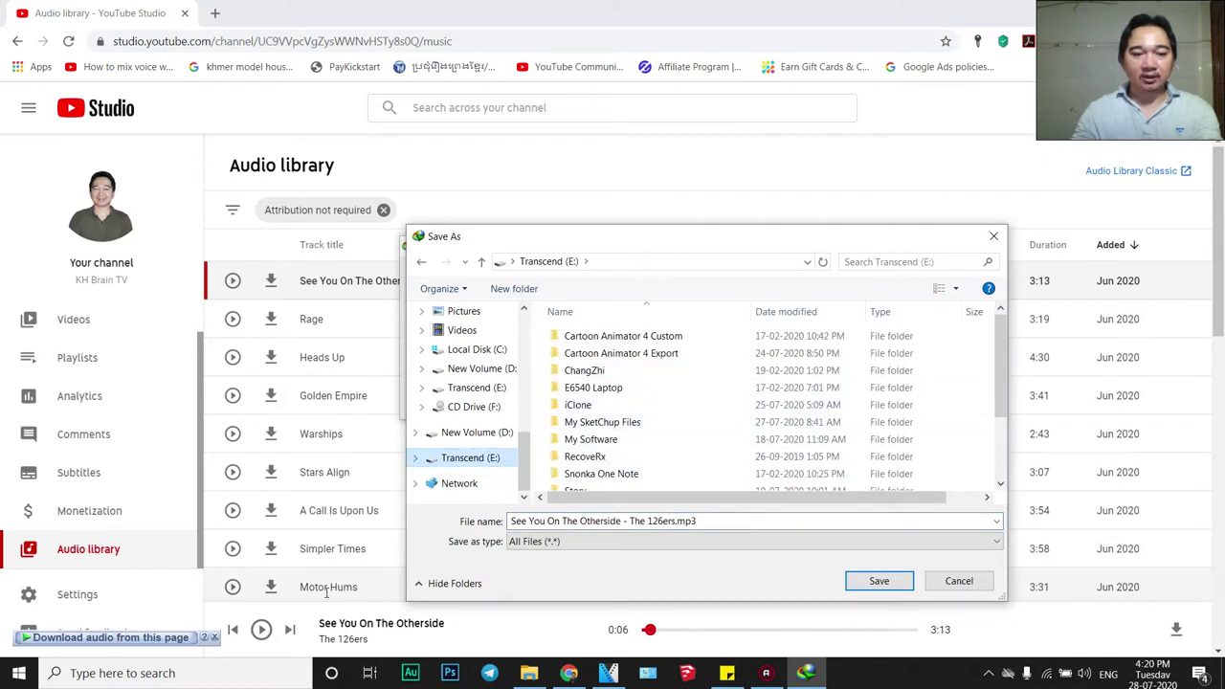
pyautogui.scroll(-2, 993, 362)
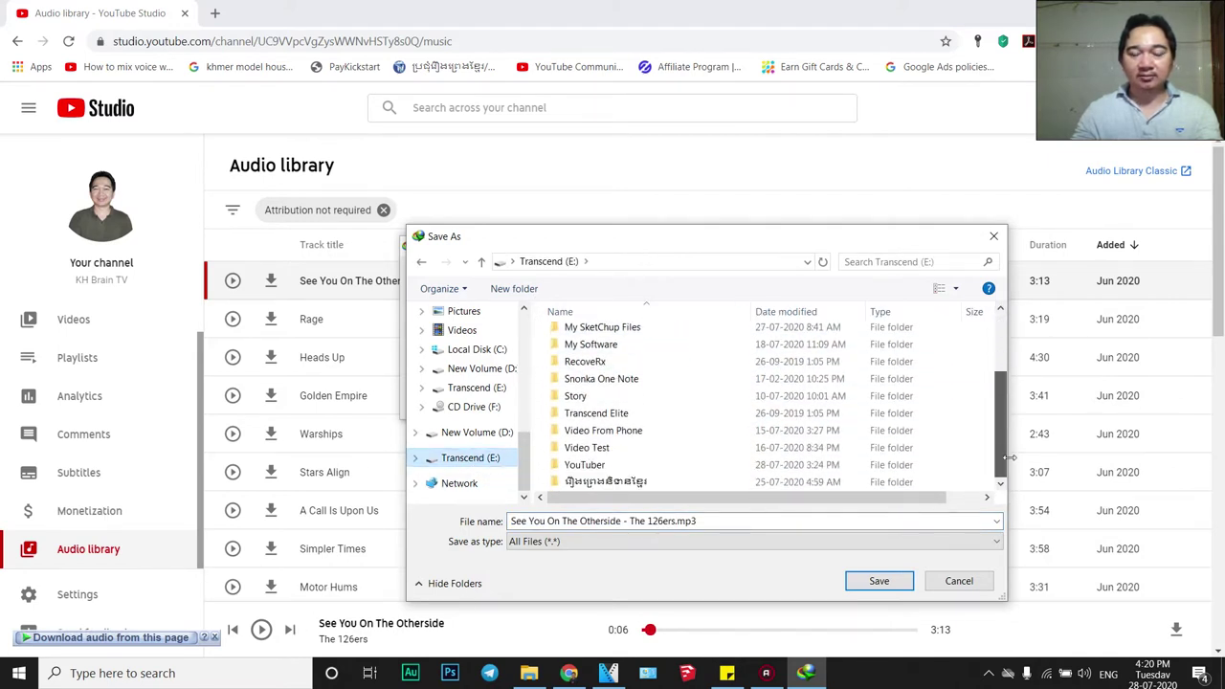
pyautogui.click(613, 464)
pyautogui.doubleClick(613, 464)
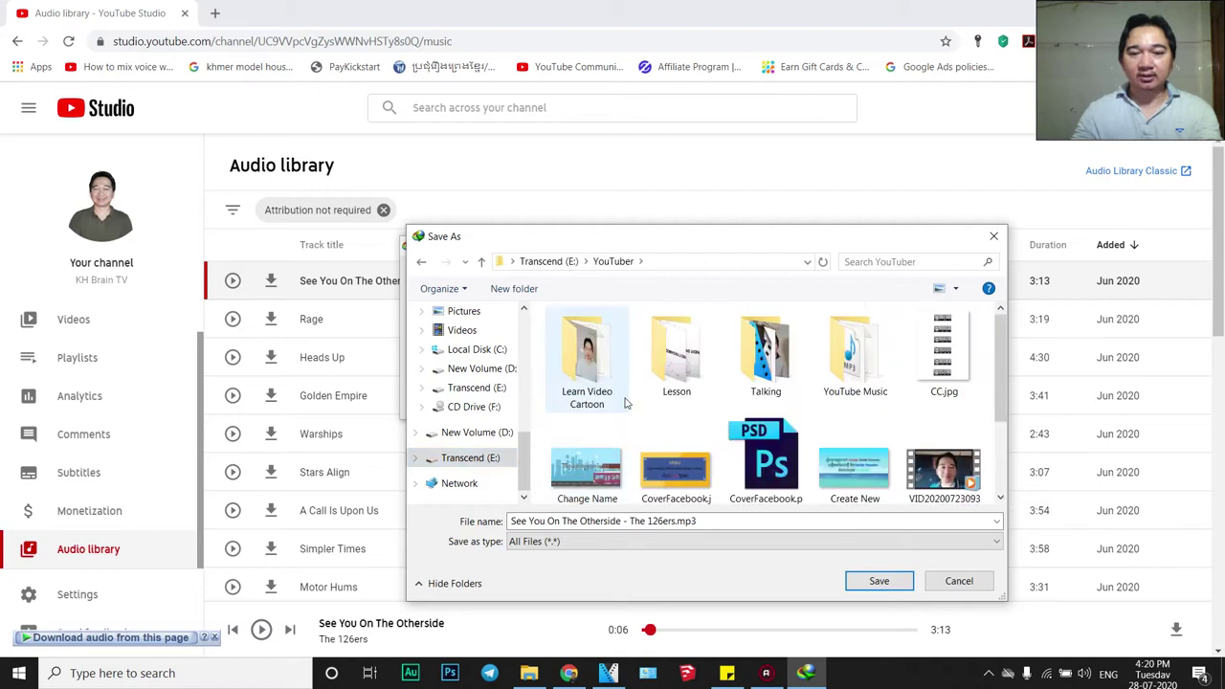
pyautogui.doubleClick(586, 363)
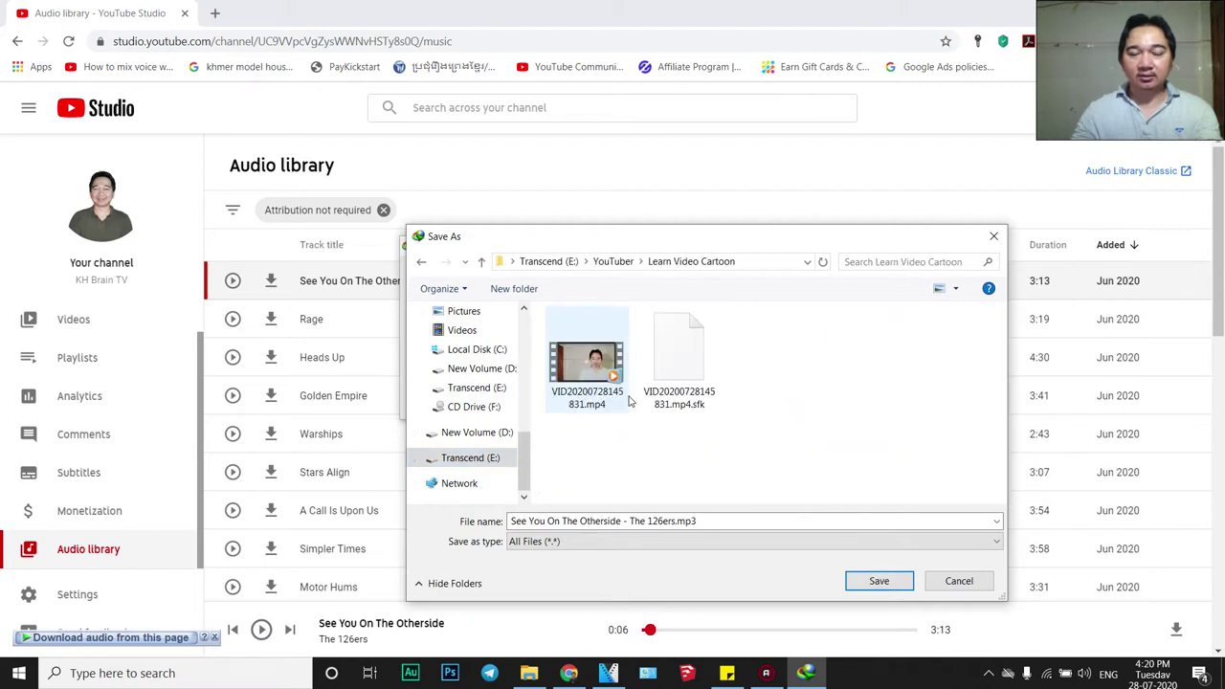
pyautogui.click(857, 577)
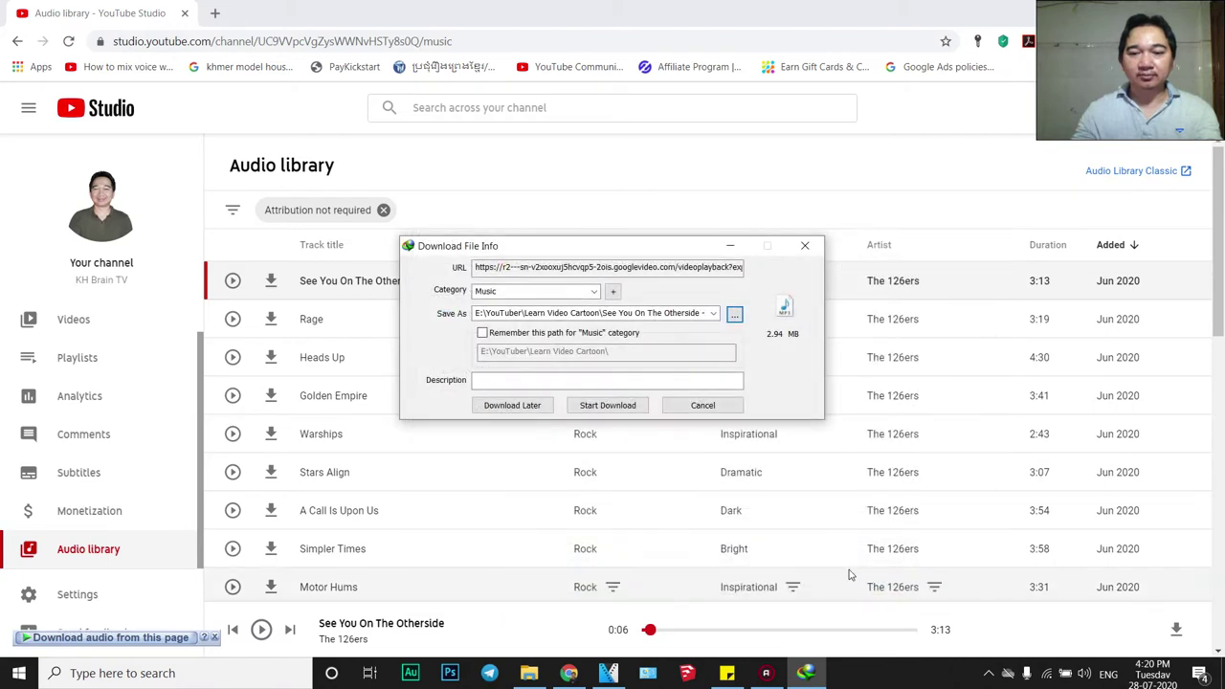
pyautogui.click(610, 410)
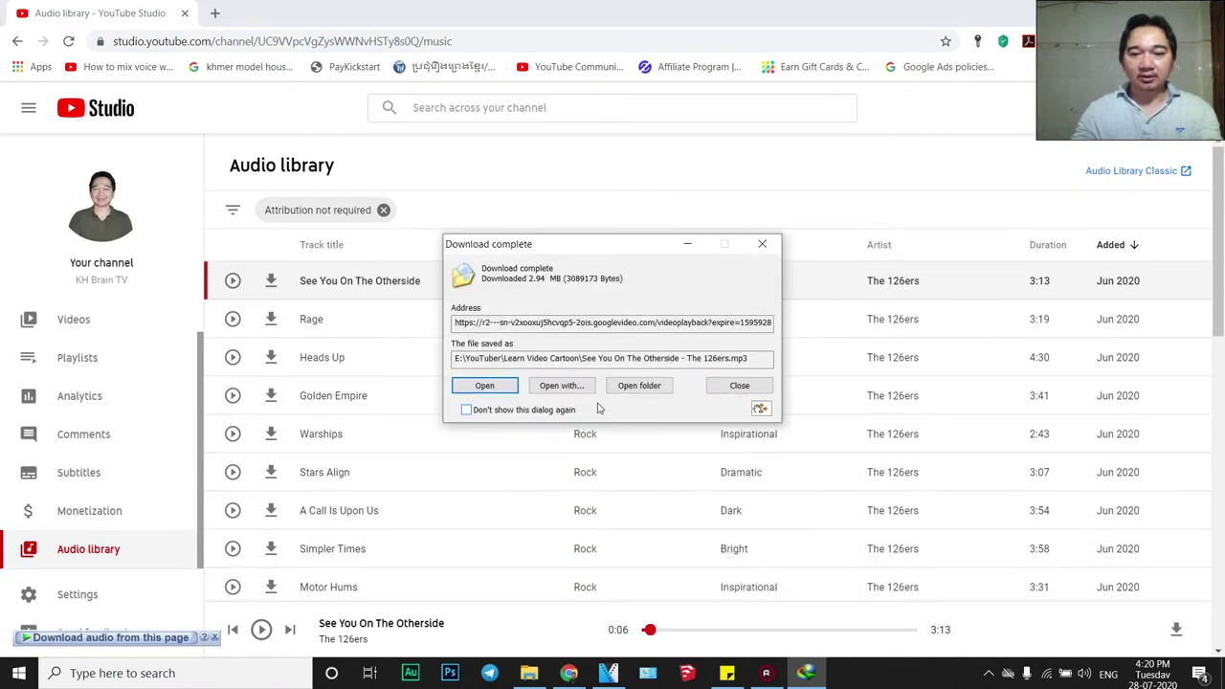
# Show the folder containing the downloaded "See You On The Otherside" MP3 in File Explorer.
pyautogui.click(643, 387)
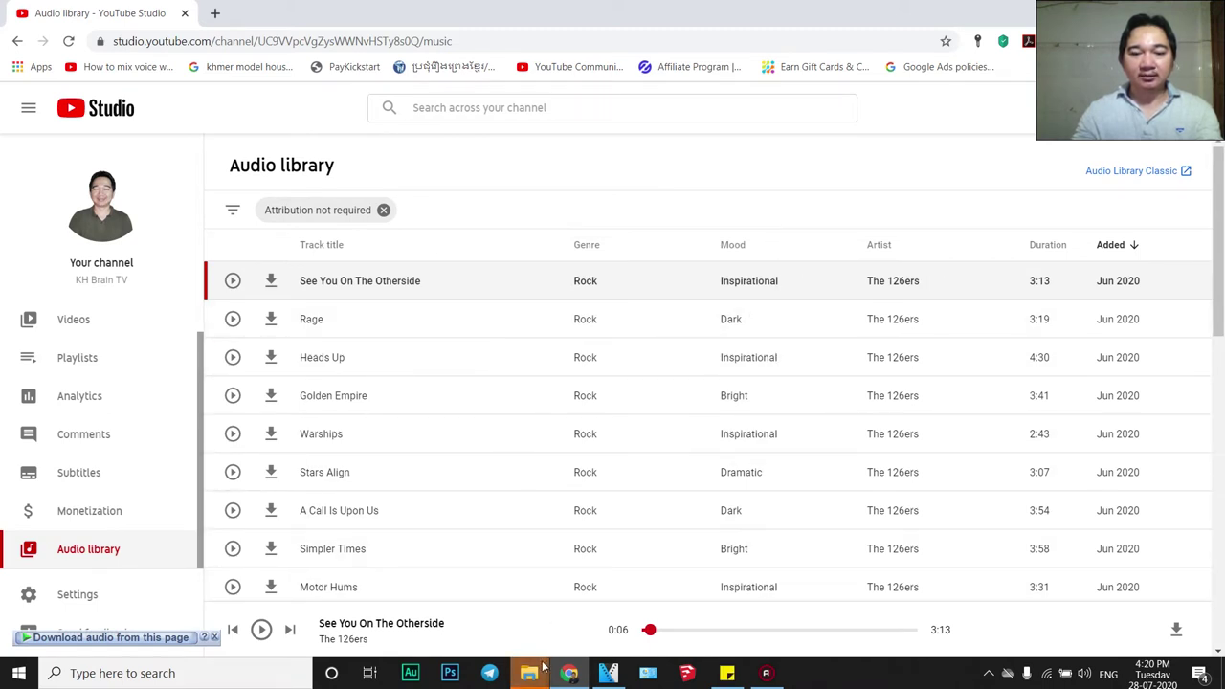
pyautogui.moveTo(529, 673)
pyautogui.click(616, 621)
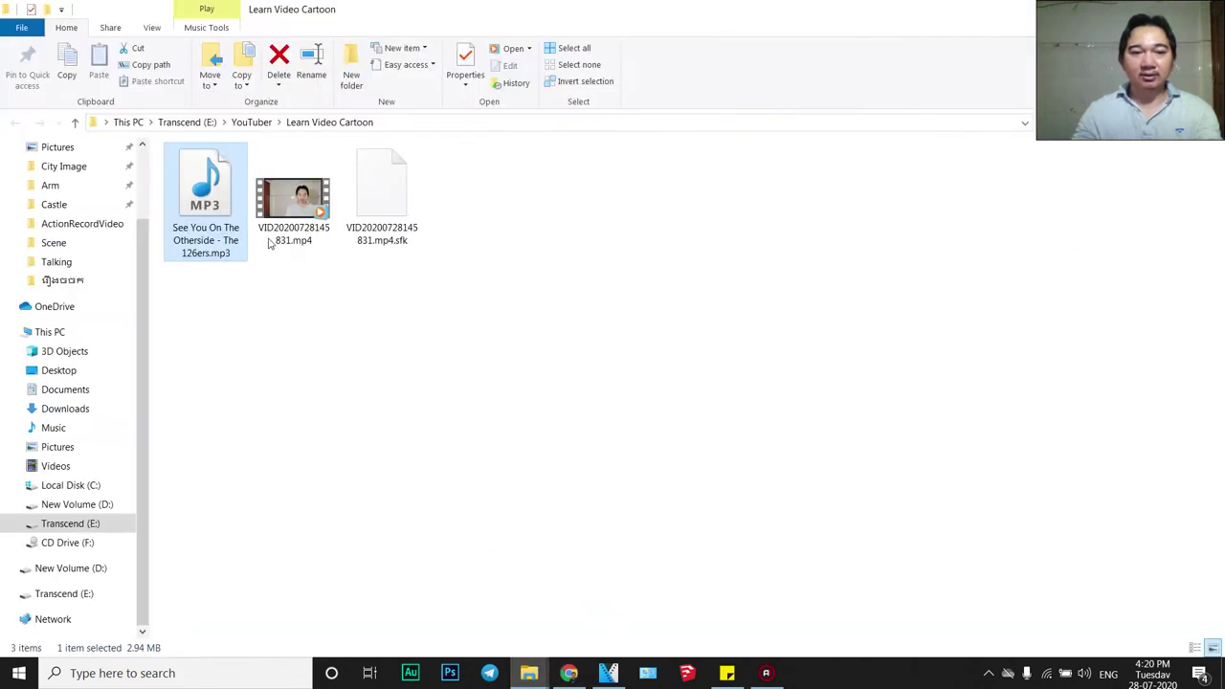
# Bring the "See You On The Otherside" MP3 into VEGAS Pro on a new audio track at the timeline start and play it briefly.
pyautogui.moveTo(207, 201); pyautogui.dragTo(403, 563)
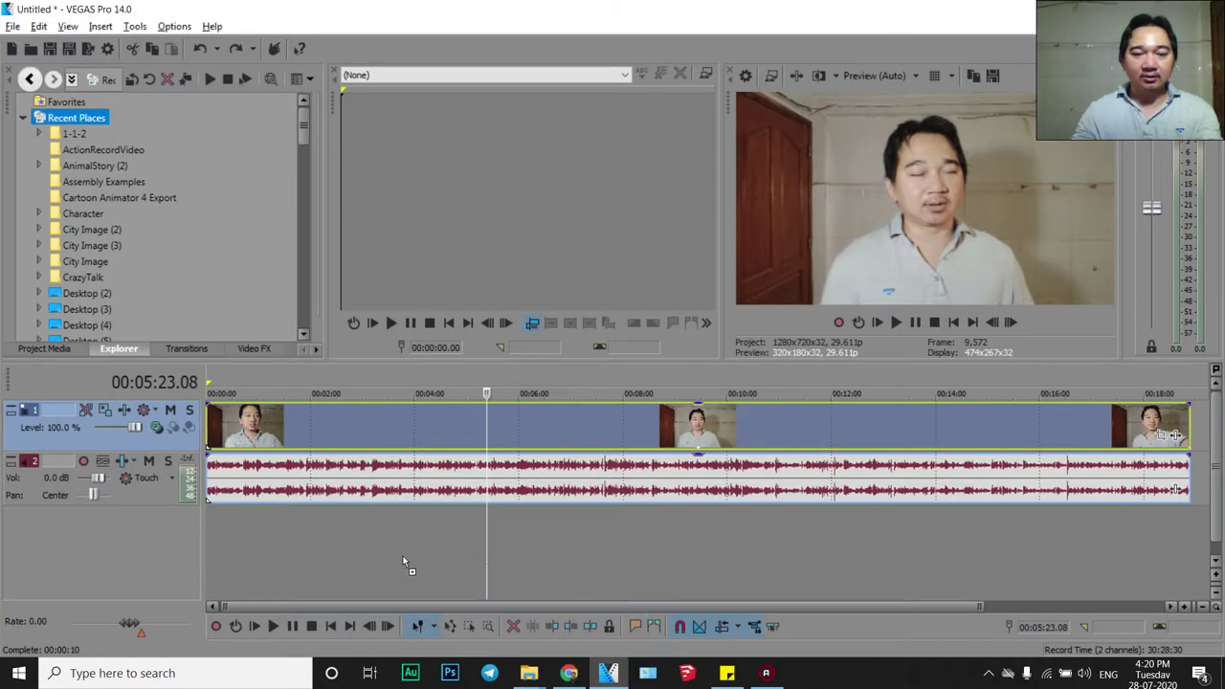
pyautogui.moveTo(208, 523); pyautogui.dragTo(208, 524)
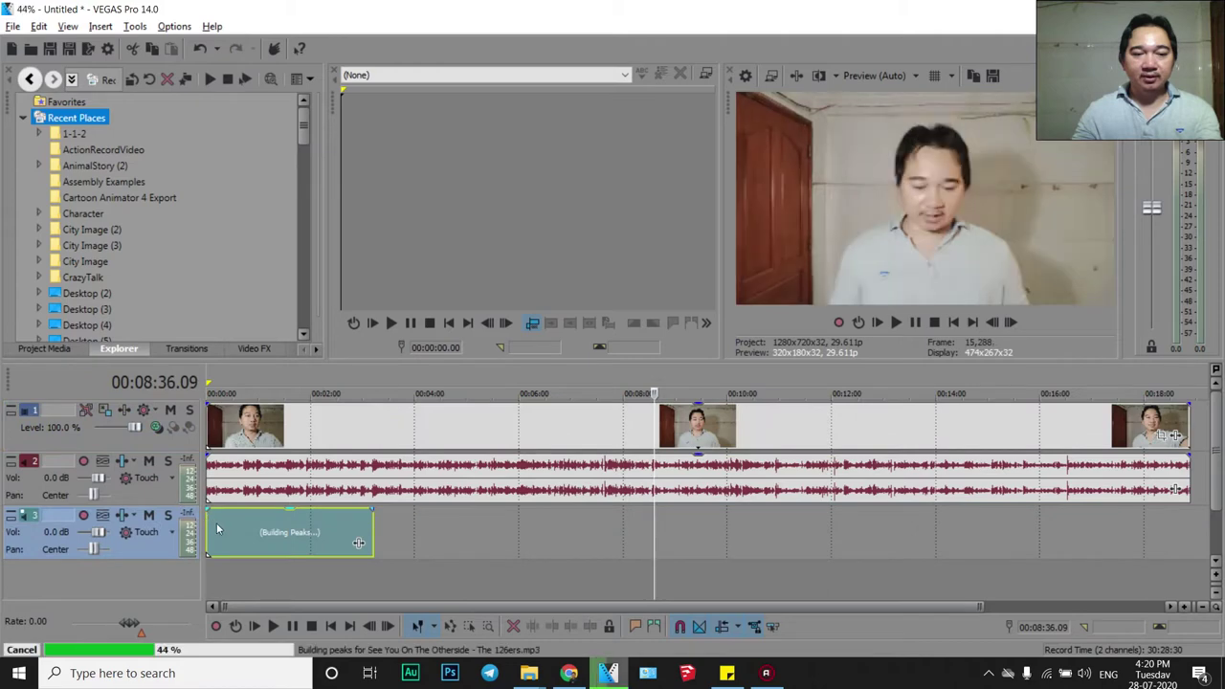
pyautogui.click(210, 538)
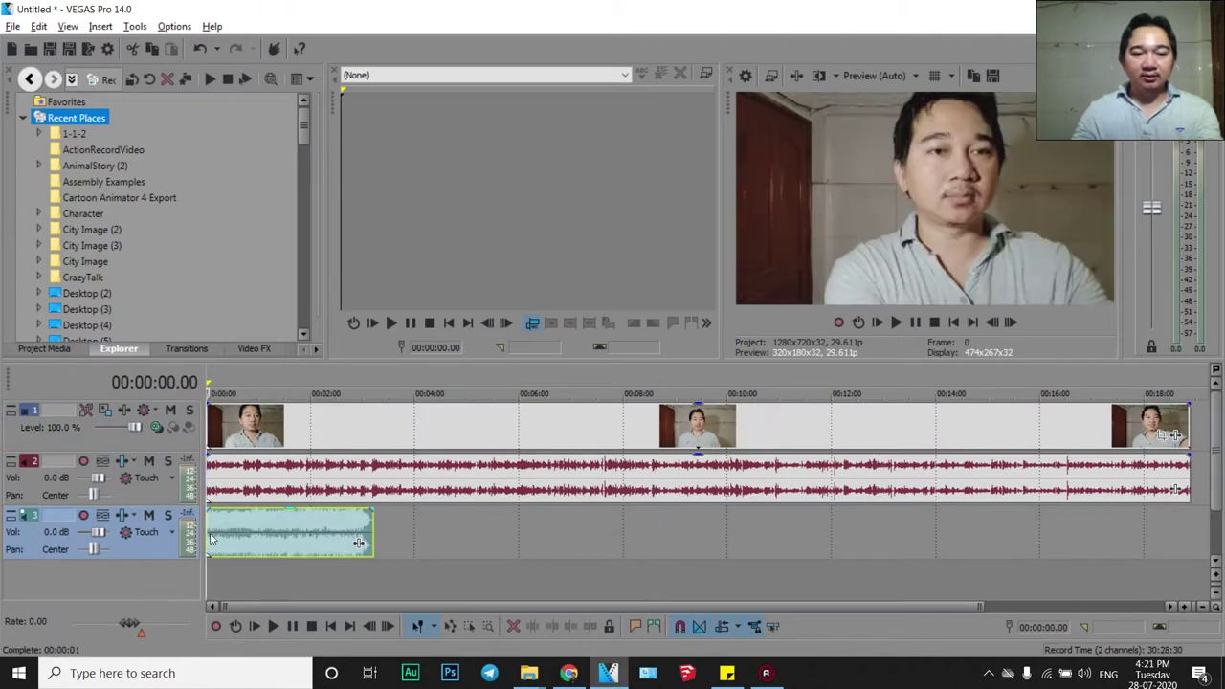
pyautogui.press('space')
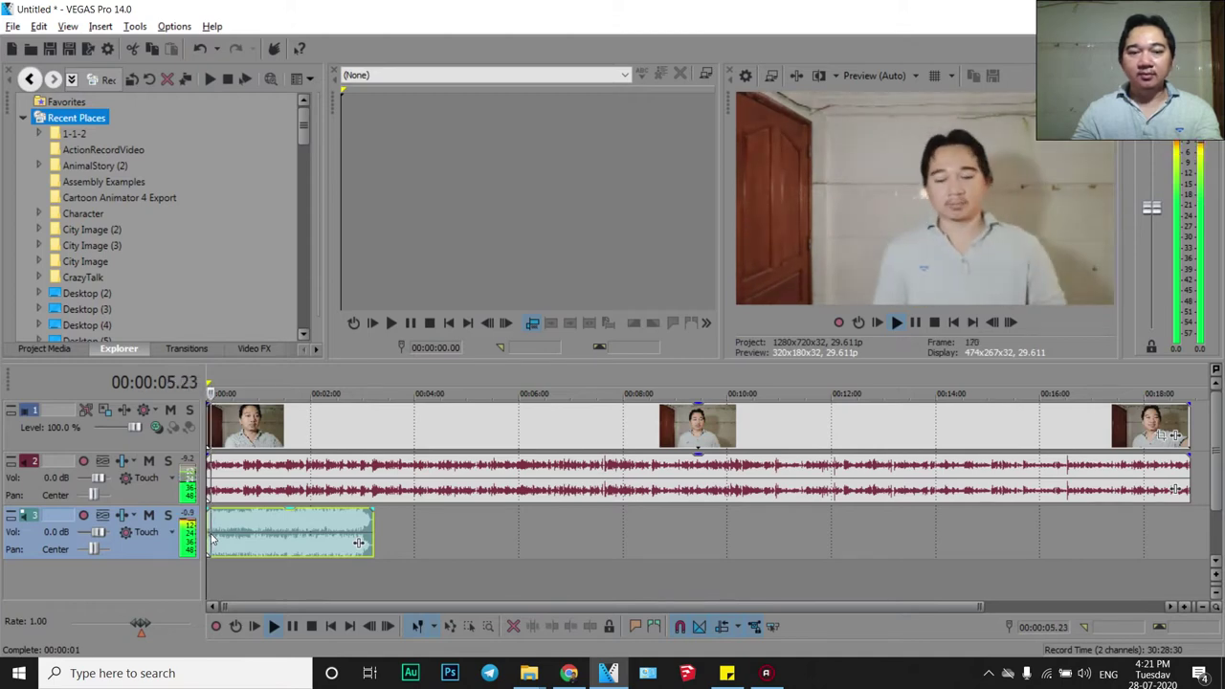
pyautogui.press('space')
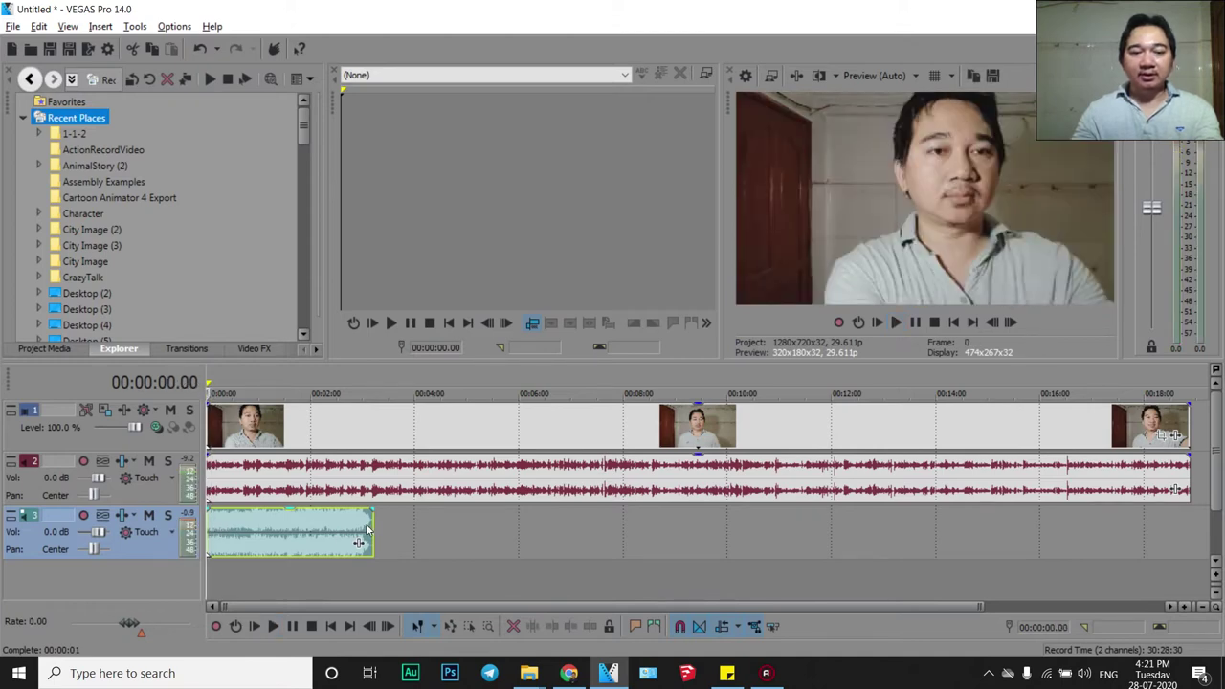
# Copy the music clip and paste it twice in sequence, each copy overlapping the previous clip's end in a crossfade, starting at 00:03:00.27.
pyautogui.click(366, 530)
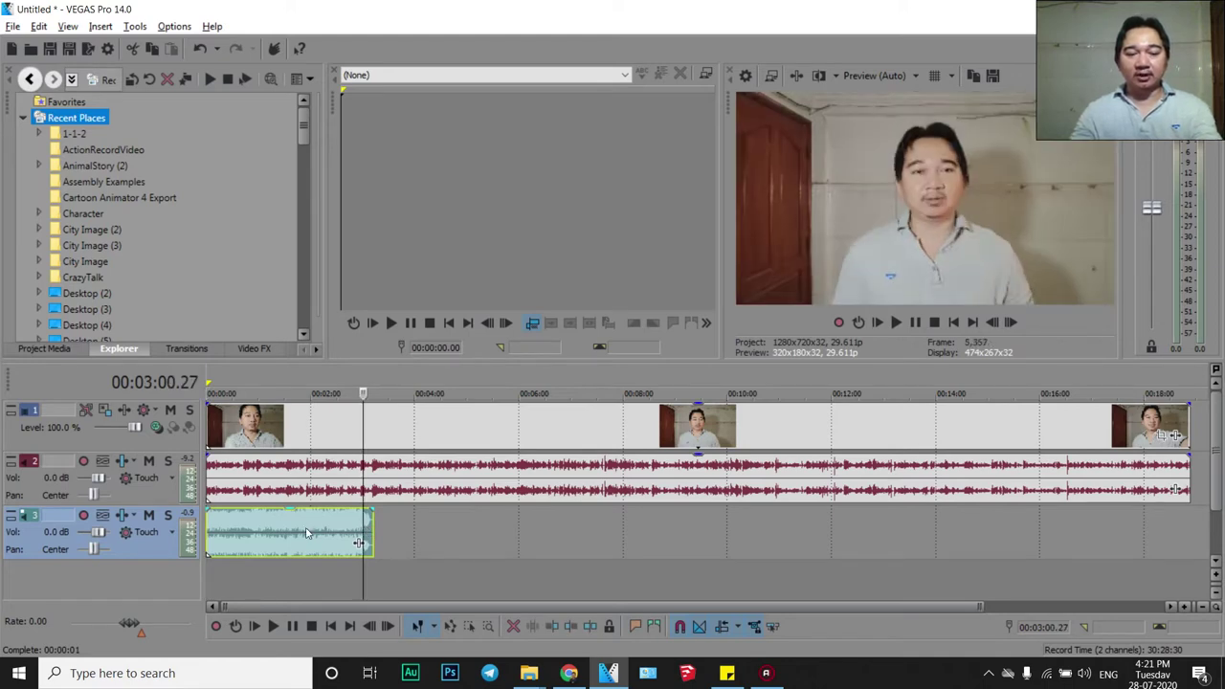
pyautogui.hotkey('ctrl', 'c')
pyautogui.hotkey('ctrl', 'v')
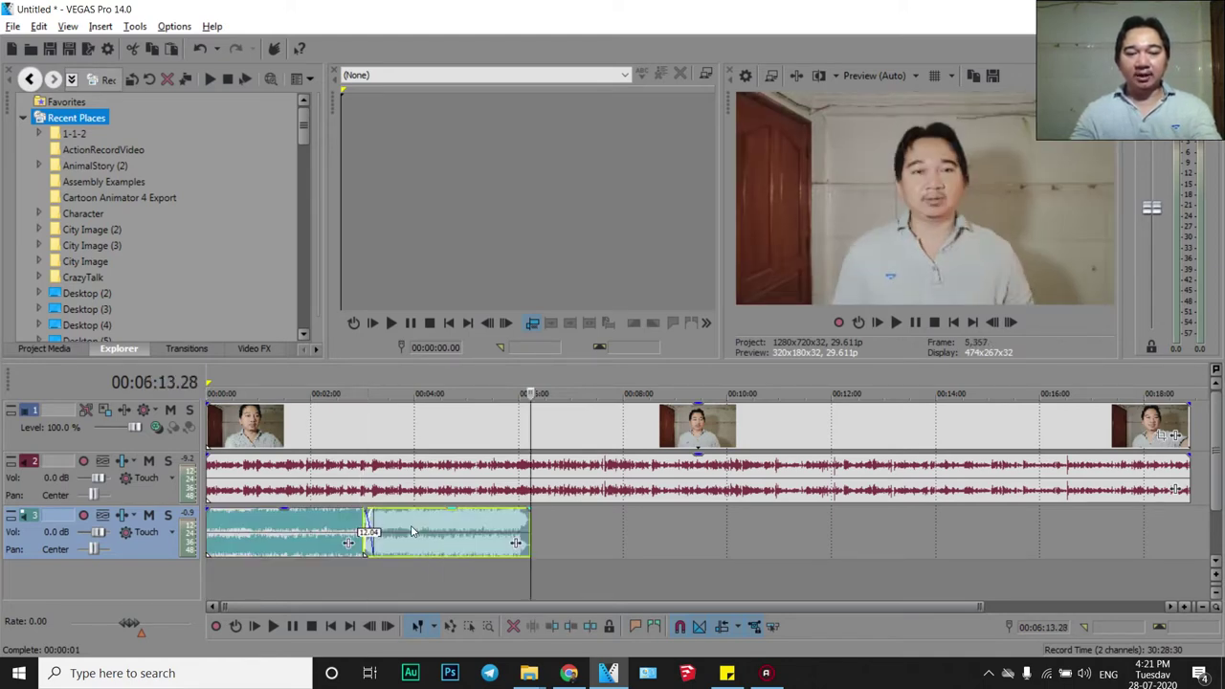
pyautogui.scroll(5, 407, 533)
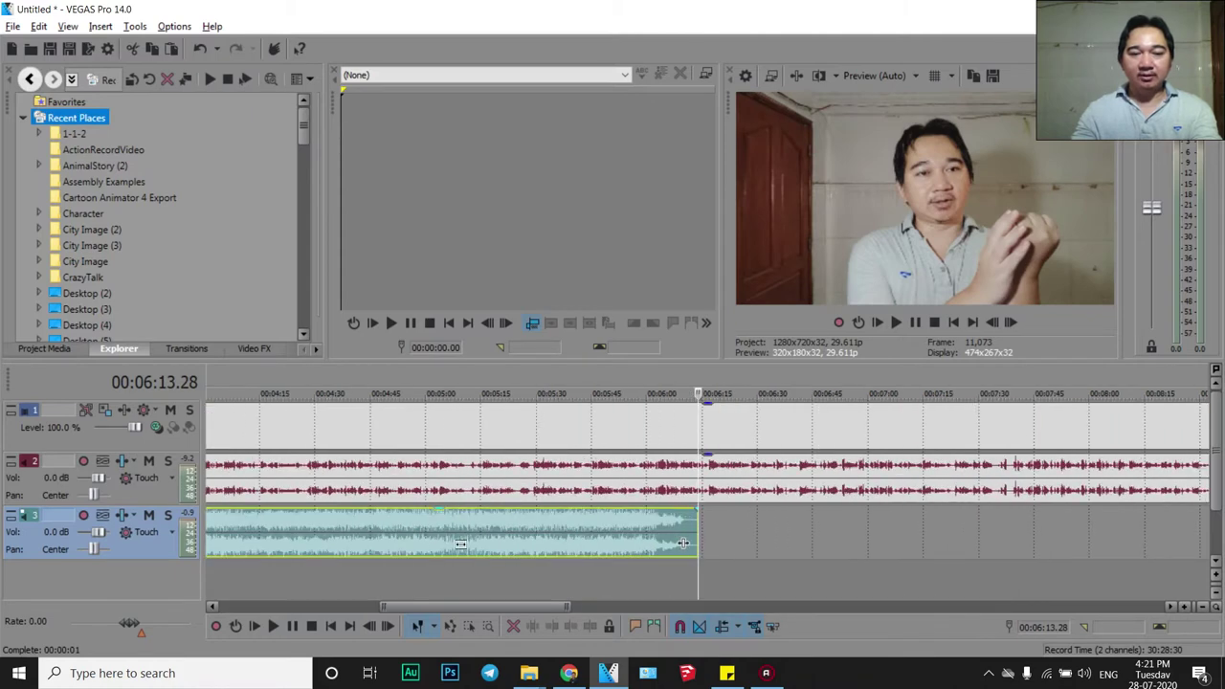
pyautogui.scroll(-5, 460, 544)
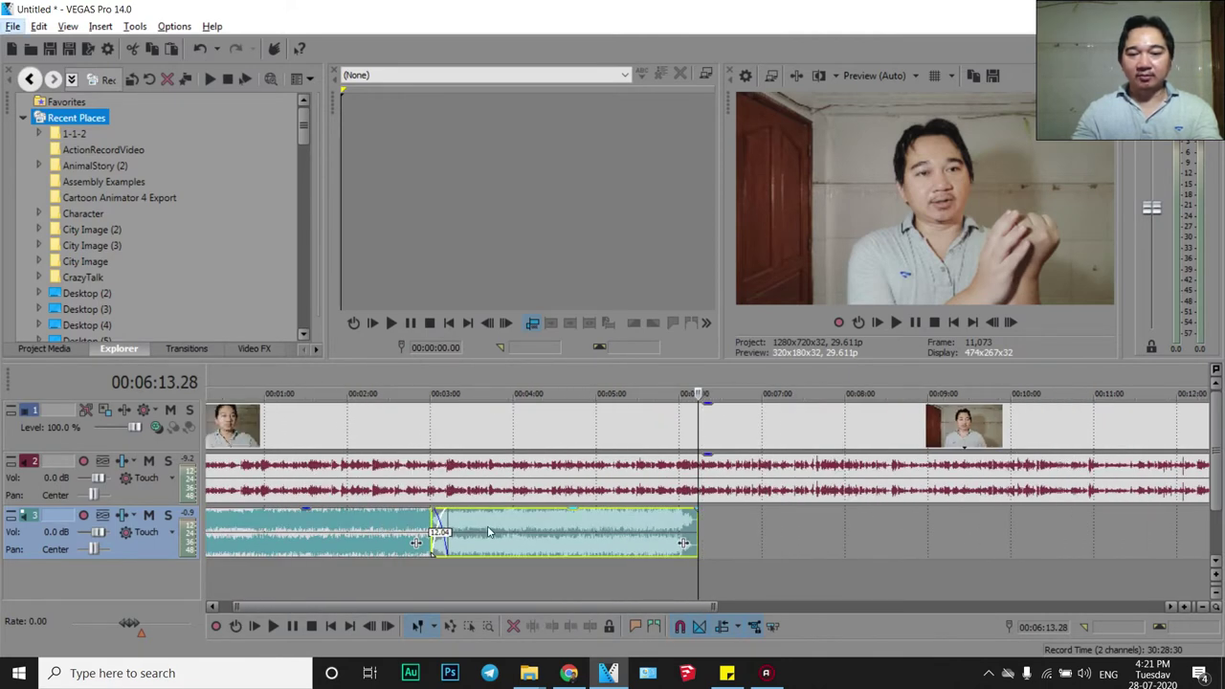
pyautogui.moveTo(493, 528); pyautogui.dragTo(490, 530)
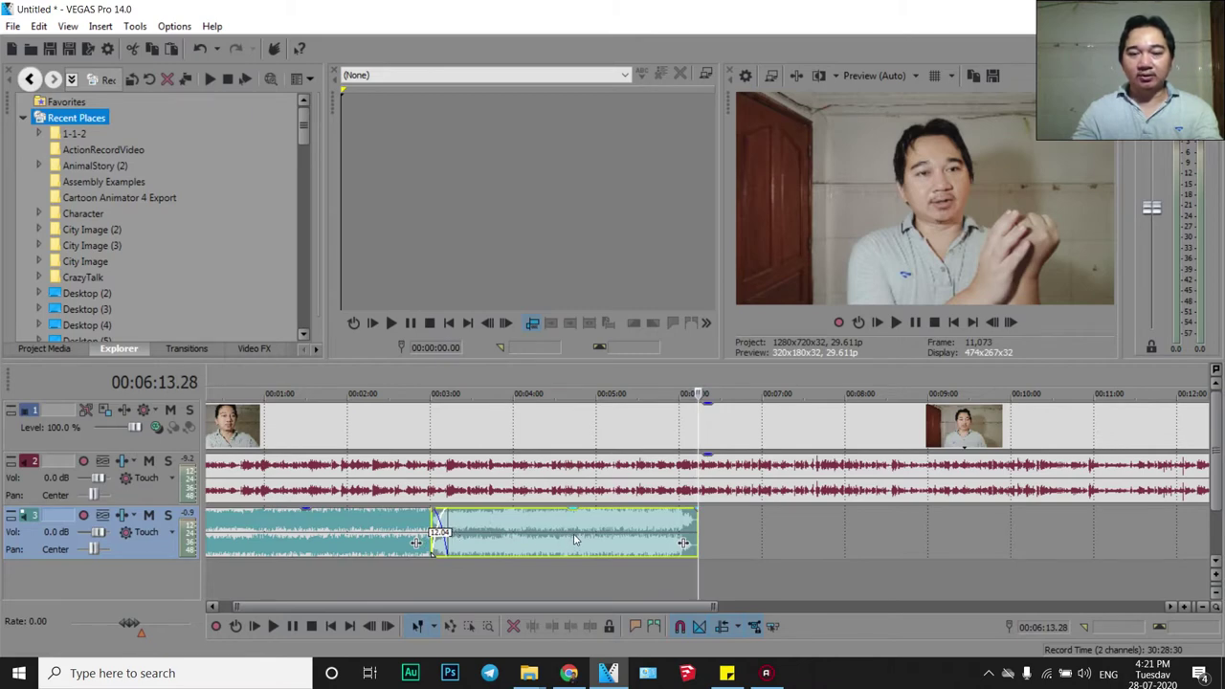
pyautogui.click(679, 525)
pyautogui.hotkey('ctrl', 'v')
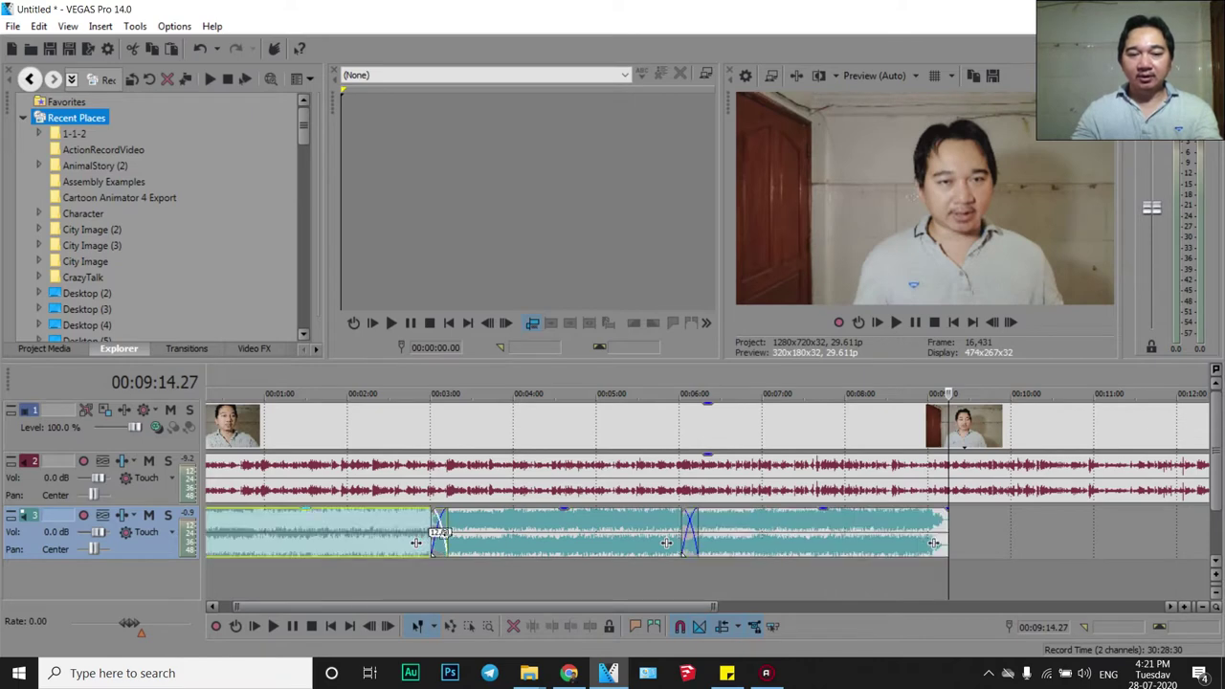
# Duplicate all three music clips together after the third clip on the music track.
pyautogui.keyDown('shift'); pyautogui.click(936, 542); pyautogui.keyUp('shift')
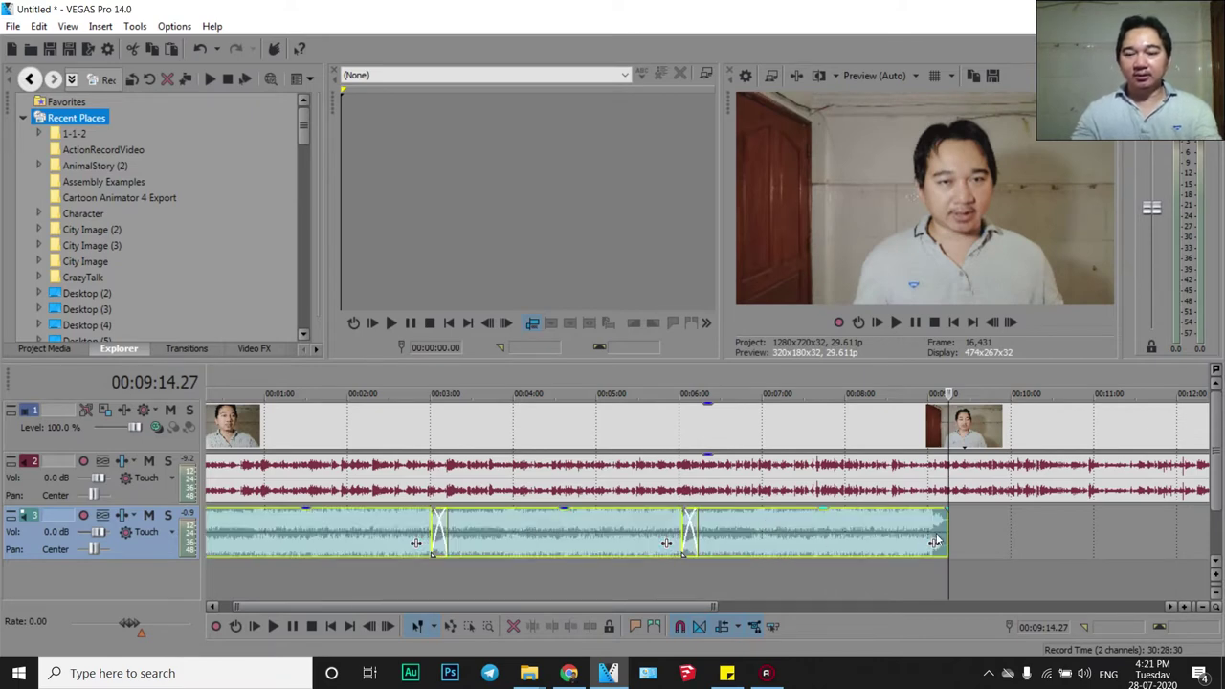
pyautogui.hotkey('ctrl', 'c')
pyautogui.hotkey('ctrl', 'v')
pyautogui.scroll(-2, 852, 565)
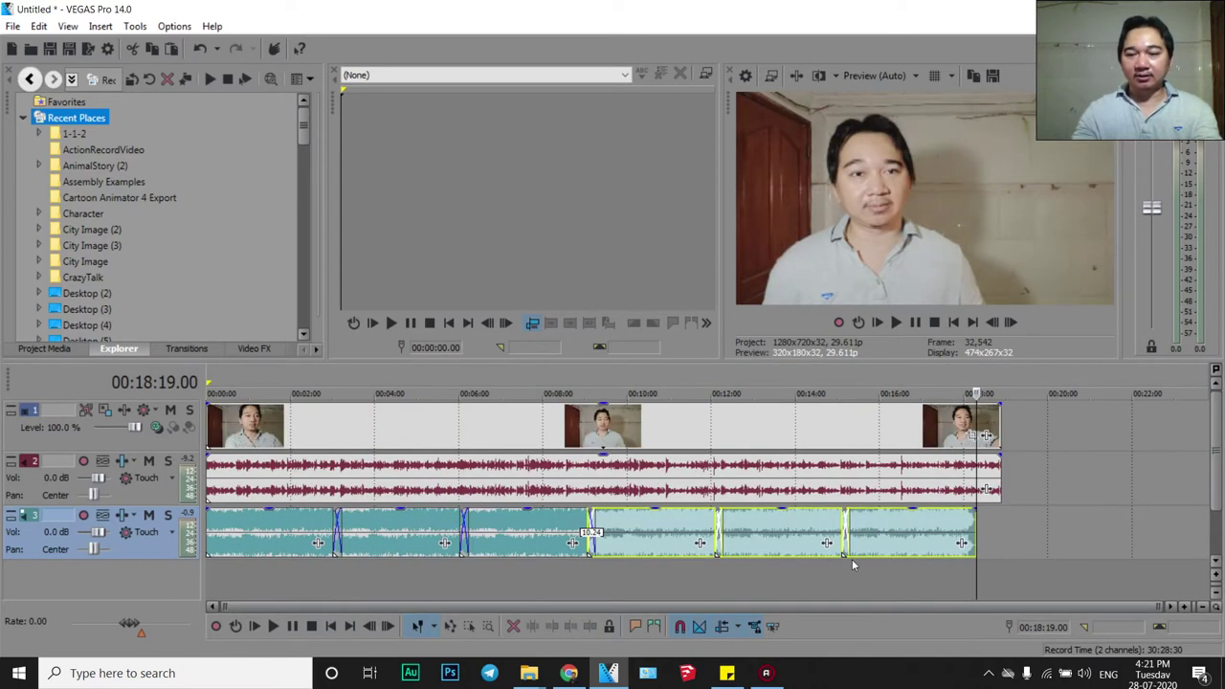
# Paste another music clip at 00:18:09.12 overlapping the last one, and trim its end to the video's end at 00:18:53.08.
pyautogui.click(915, 533)
pyautogui.click(971, 530)
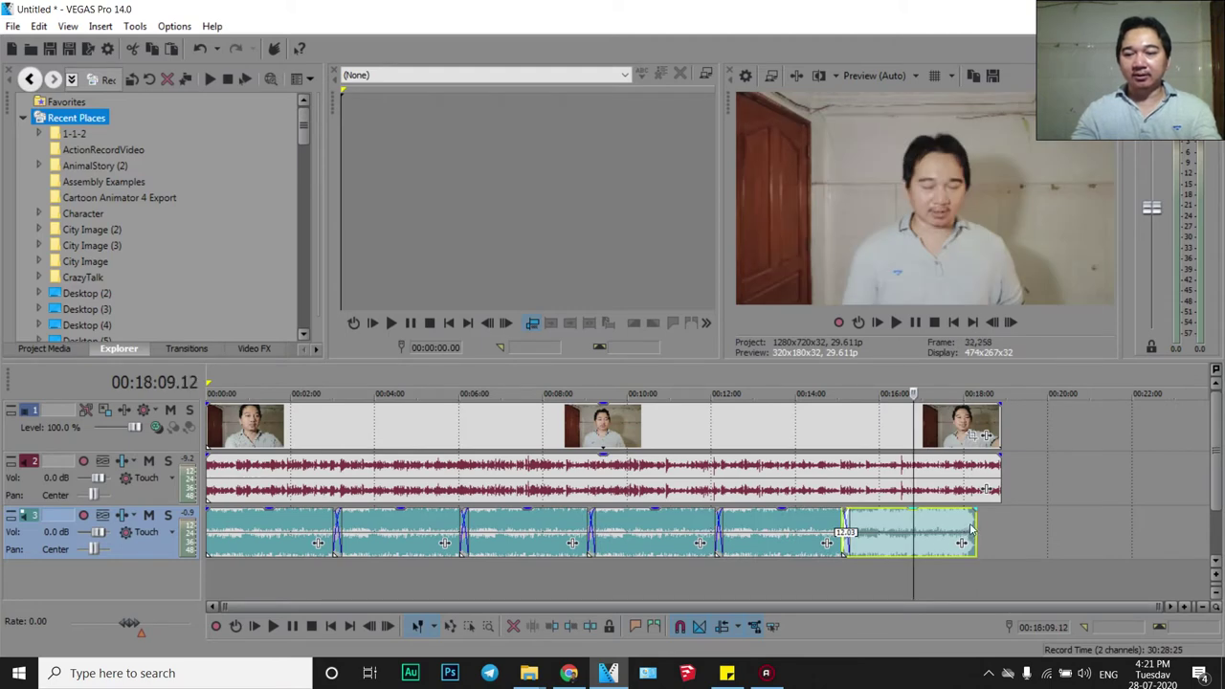
pyautogui.hotkey('ctrl', 'v')
pyautogui.moveTo(1106, 534); pyautogui.dragTo(1003, 539)
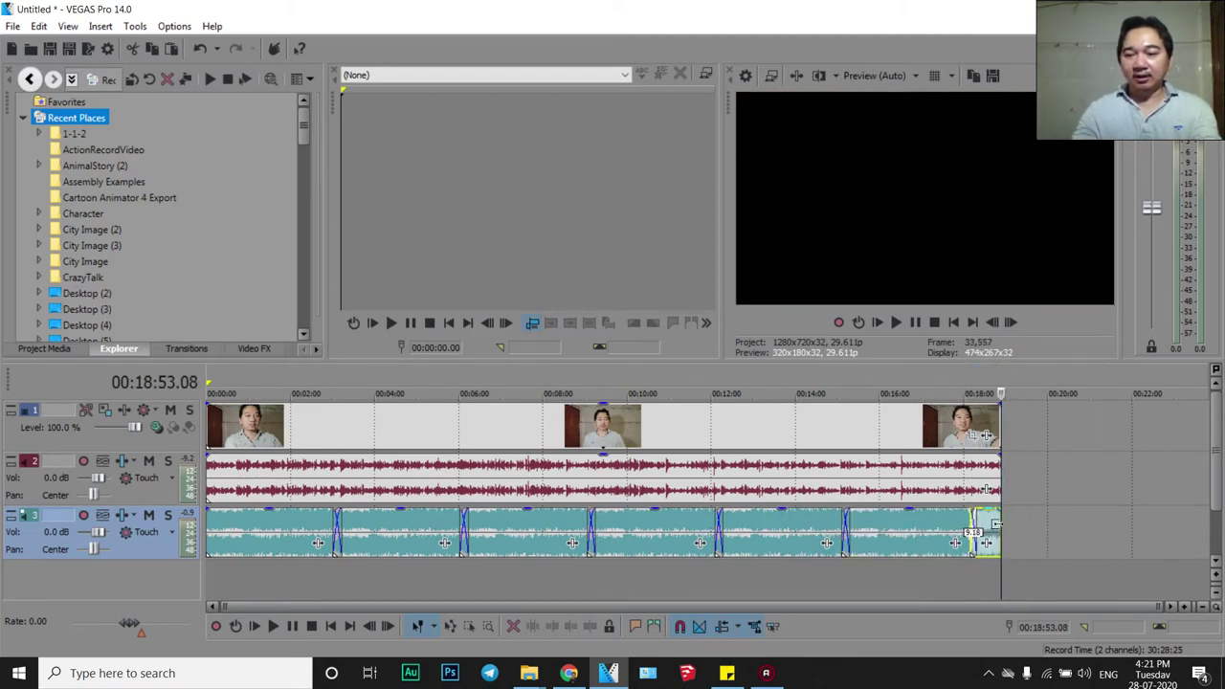
pyautogui.press('alt')
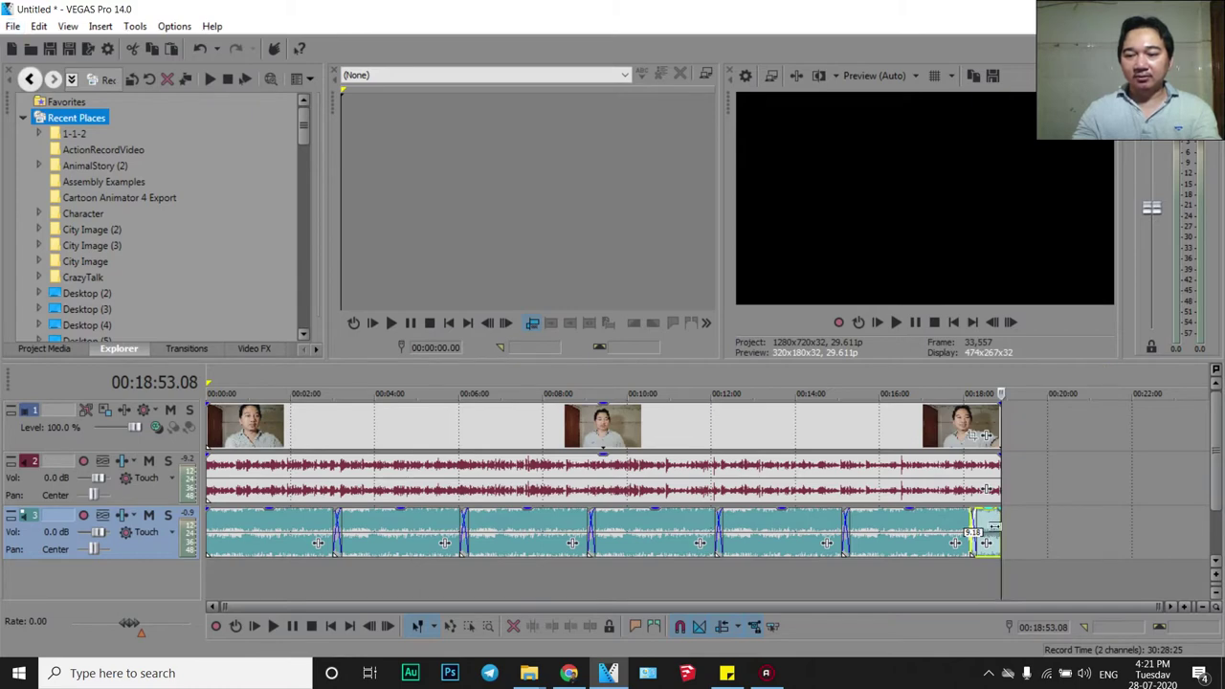
# Add a short fade-out to the end of the last music clip and play the ending.
pyautogui.scroll(2, 995, 533)
pyautogui.scroll(6, 702, 520)
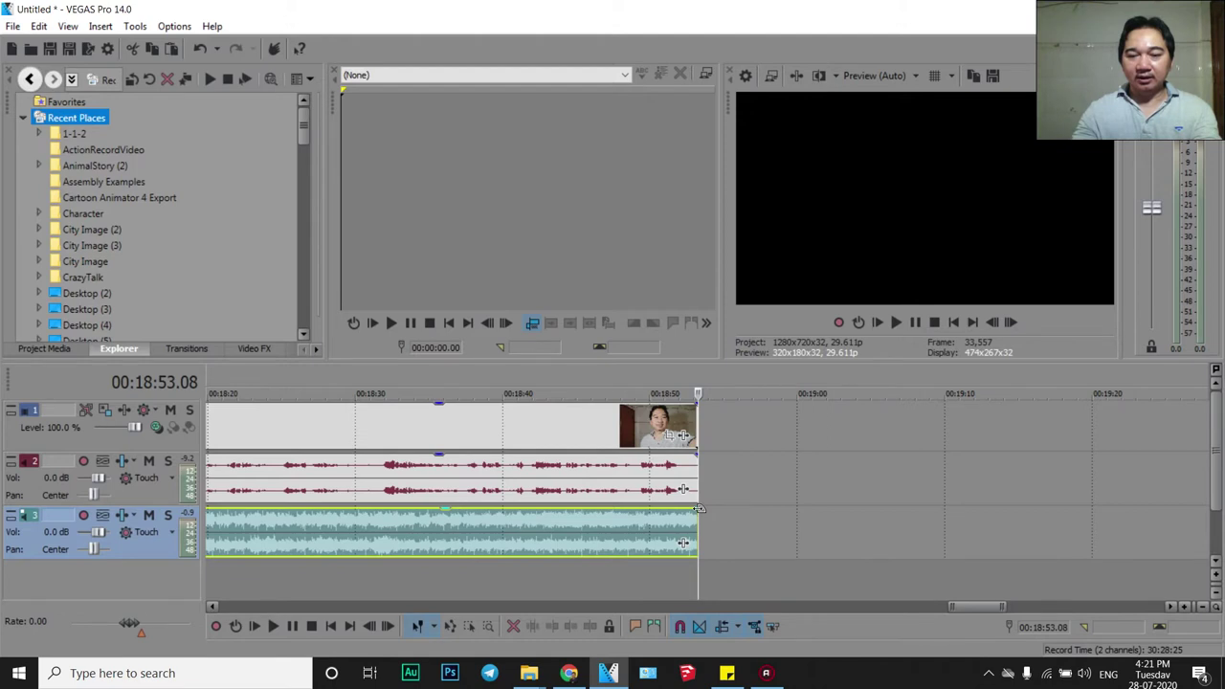
pyautogui.moveTo(700, 509); pyautogui.dragTo(670, 517)
pyautogui.click(649, 521)
pyautogui.press('space')
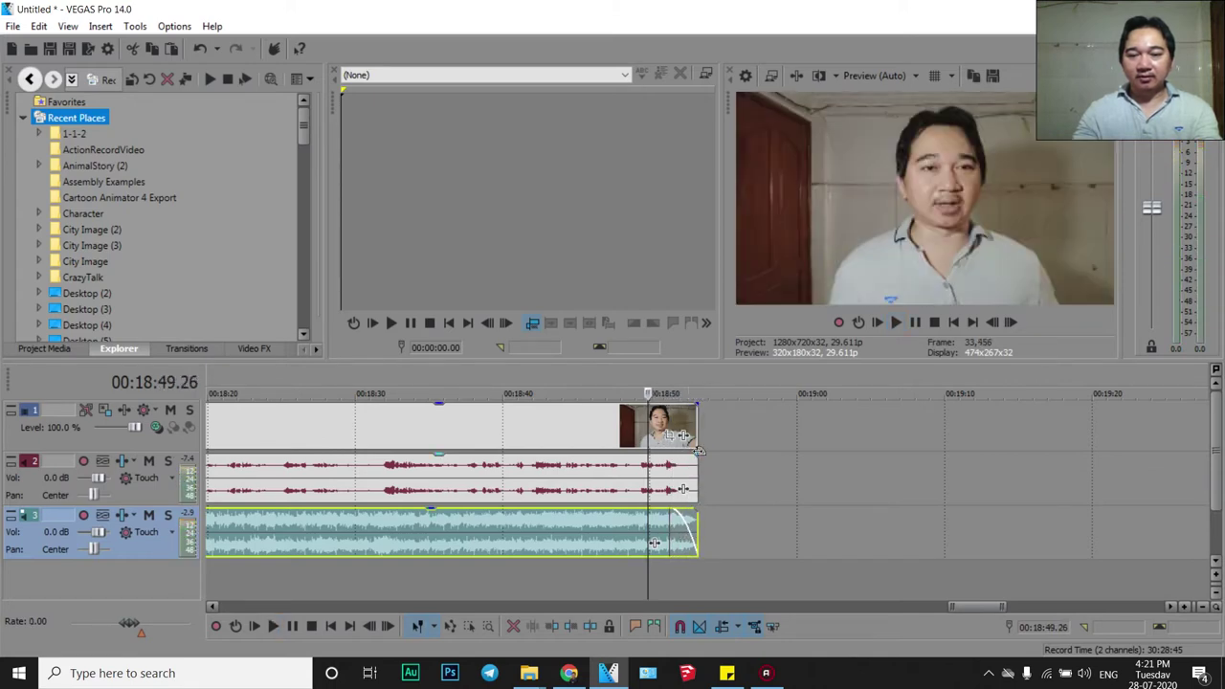
# Add matching short fade-outs to the ends of the voice audio and the video clip, and play the ending.
pyautogui.moveTo(697, 454); pyautogui.dragTo(673, 451)
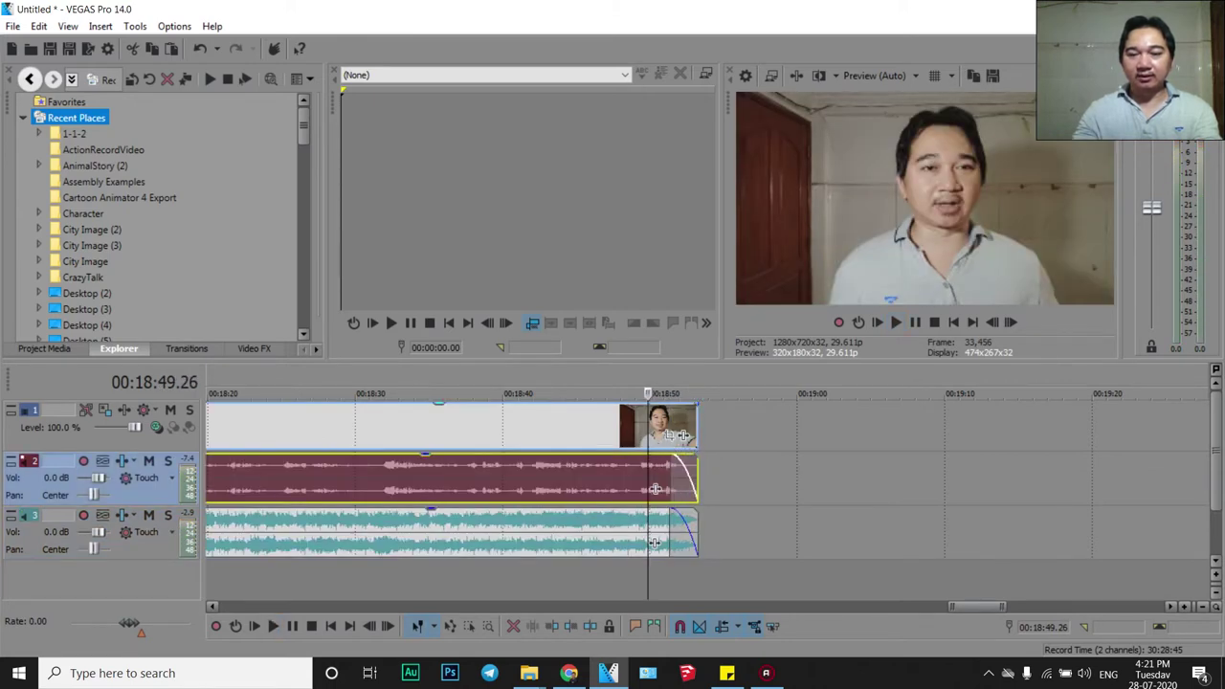
pyautogui.moveTo(697, 405); pyautogui.dragTo(677, 412)
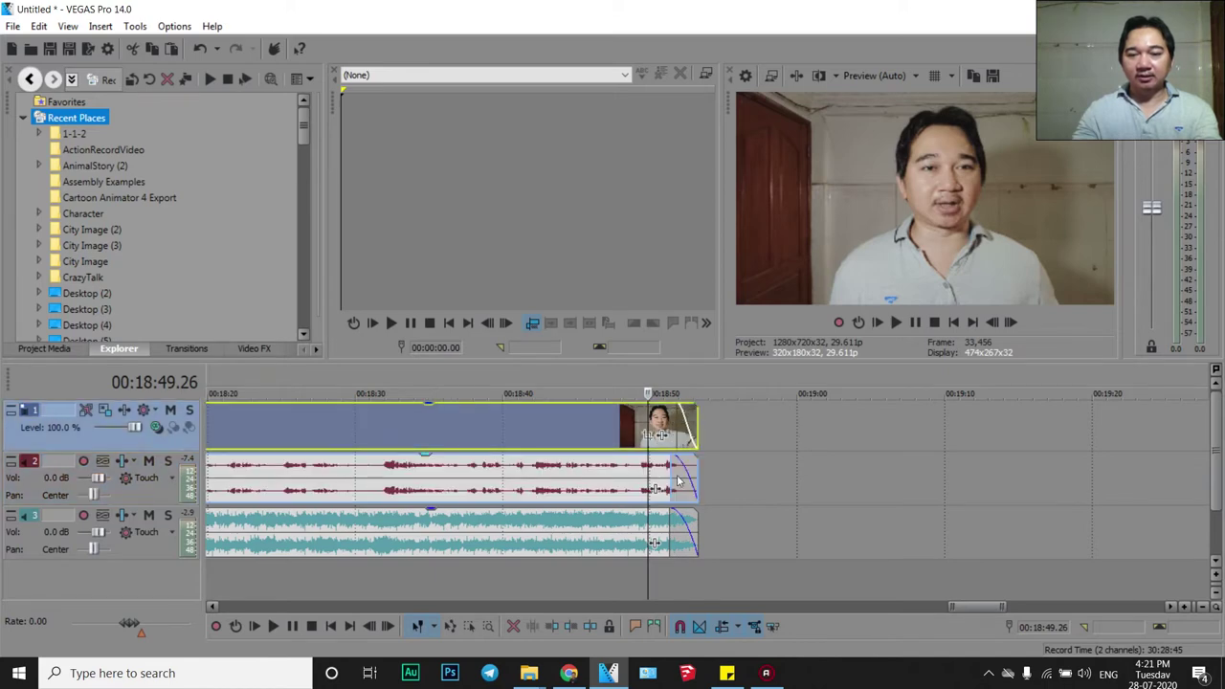
pyautogui.click(671, 474)
pyautogui.press('space')
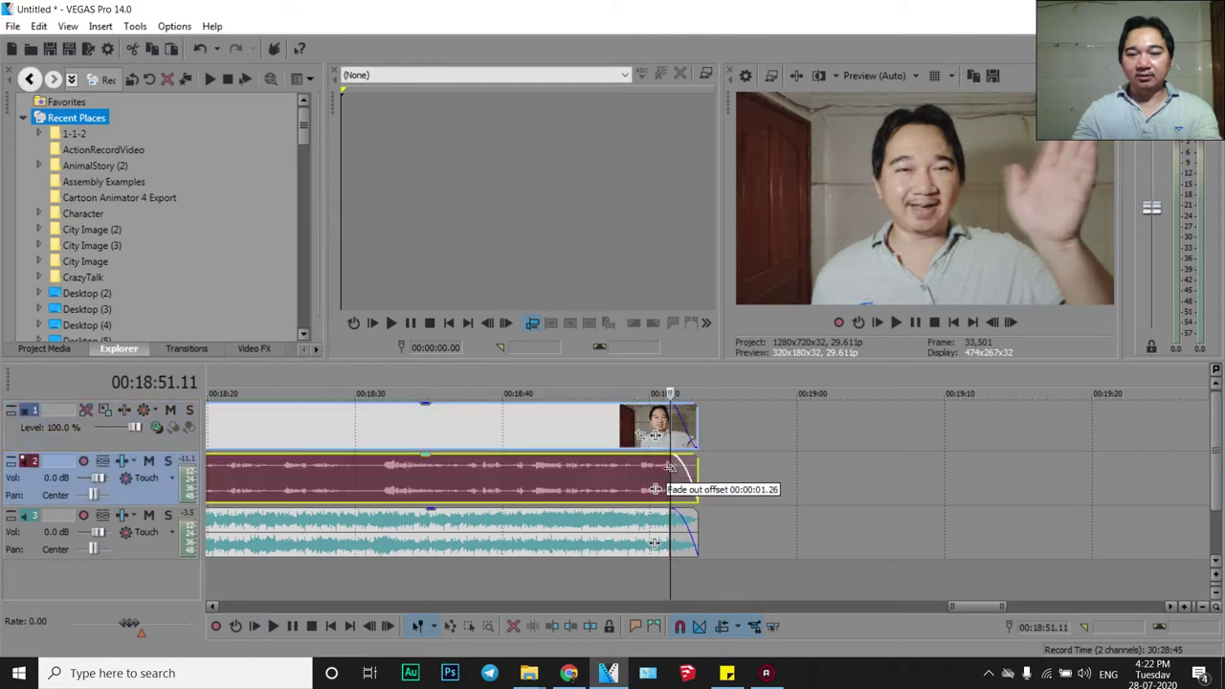
pyautogui.press('space')
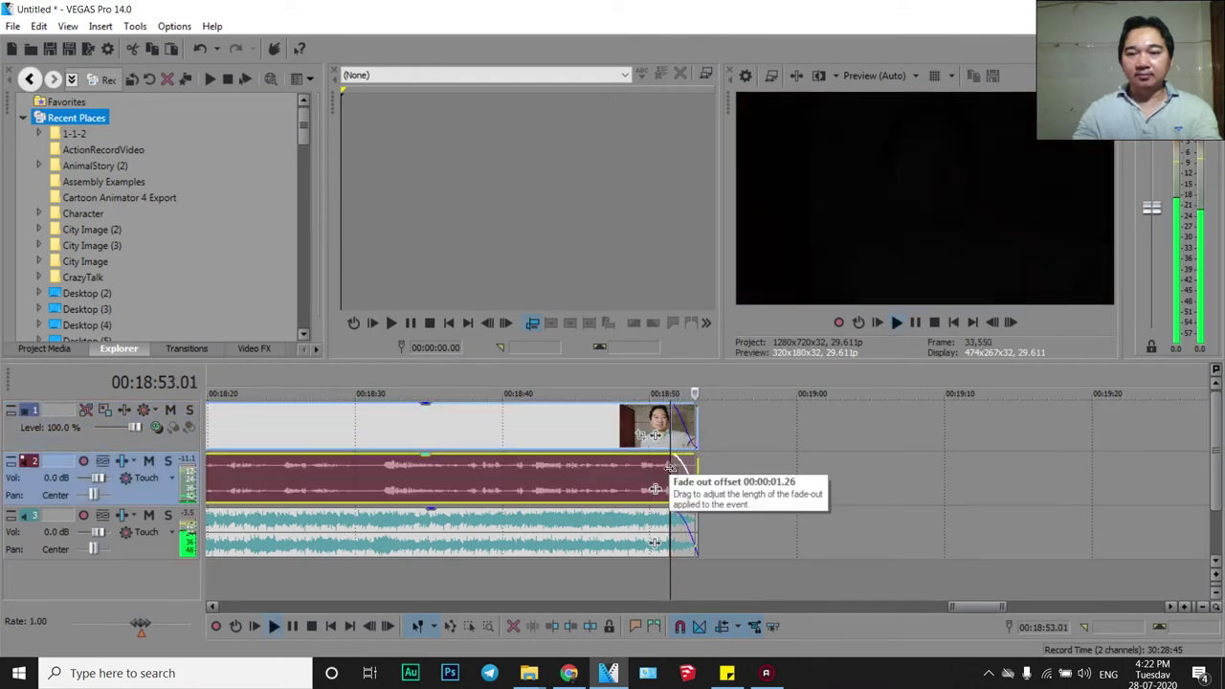
# Cut band 3 of the music track's Track EQ to -9.8 dB at 1,166 Hz.
pyautogui.moveTo(973, 606); pyautogui.dragTo(243, 609)
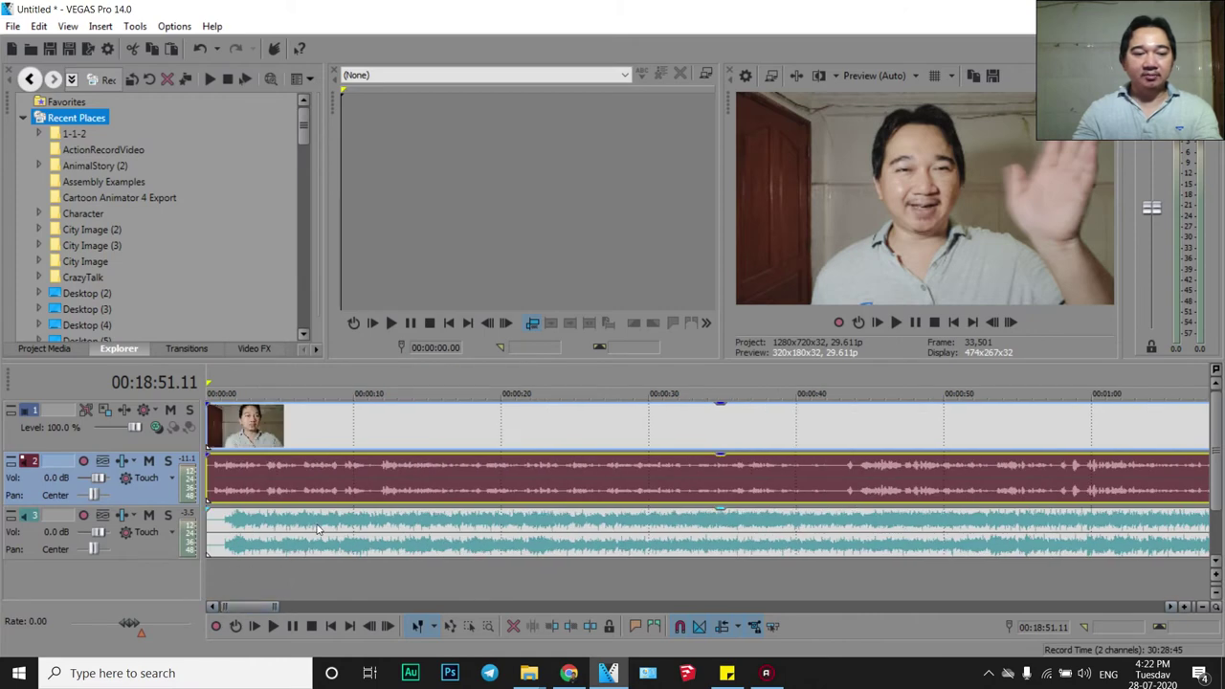
pyautogui.click(122, 518)
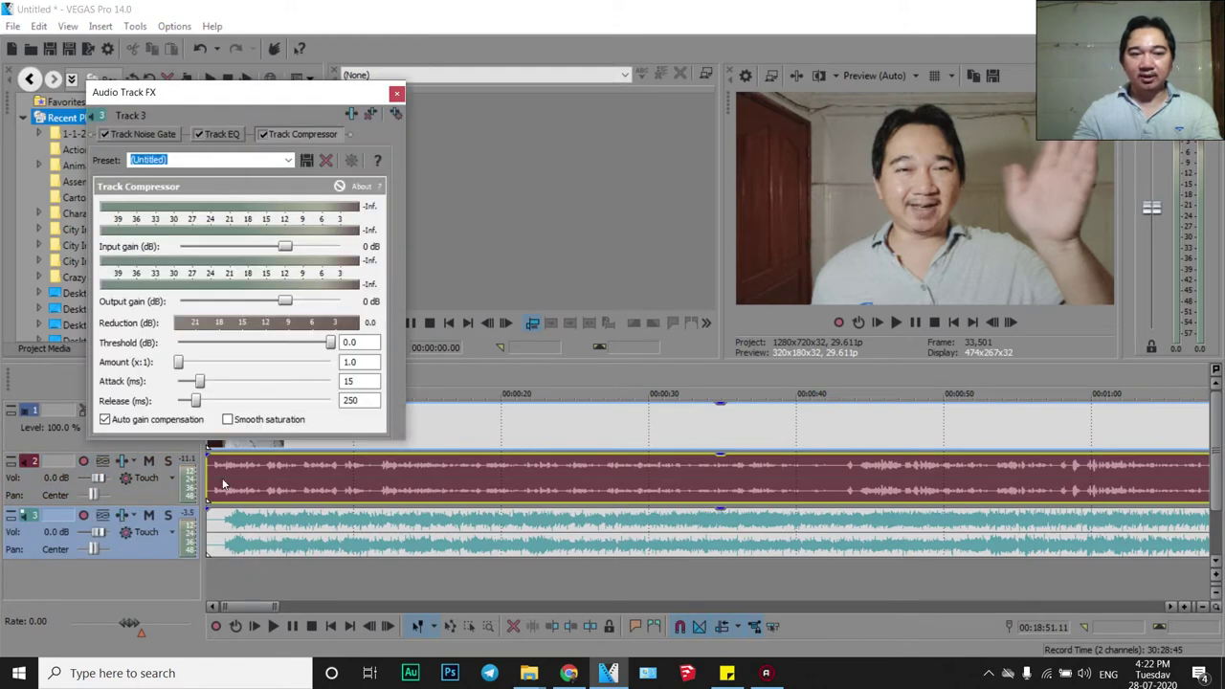
pyautogui.moveTo(237, 99); pyautogui.dragTo(683, 89)
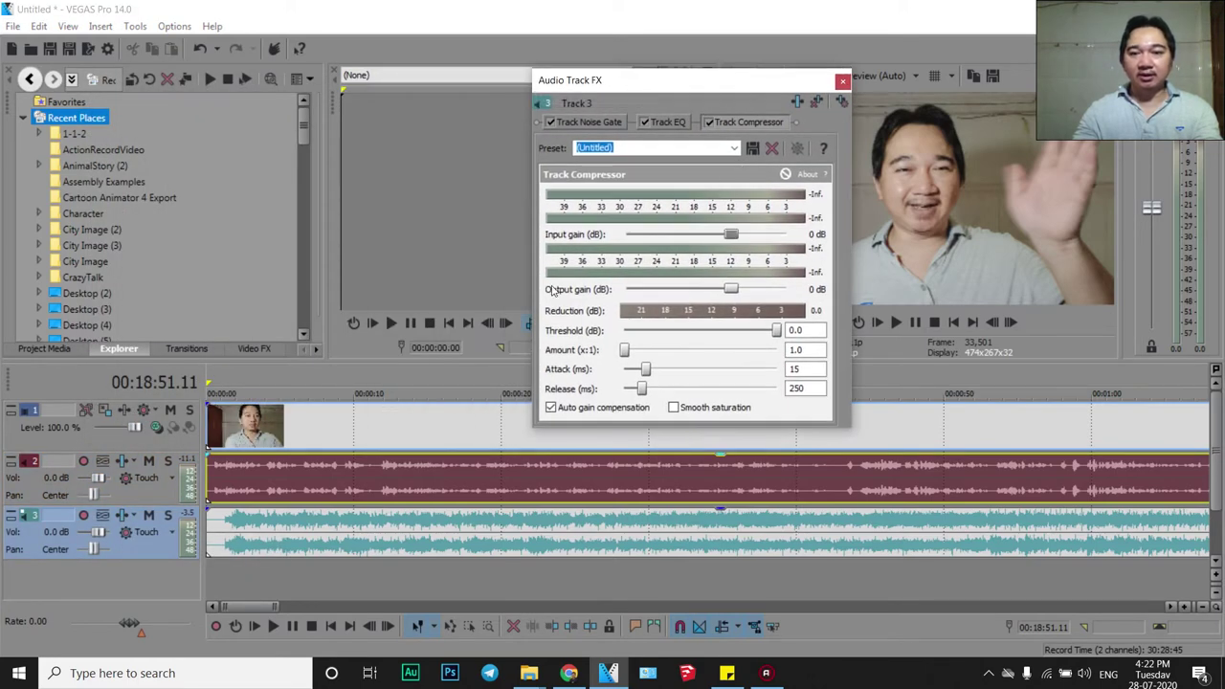
pyautogui.click(668, 125)
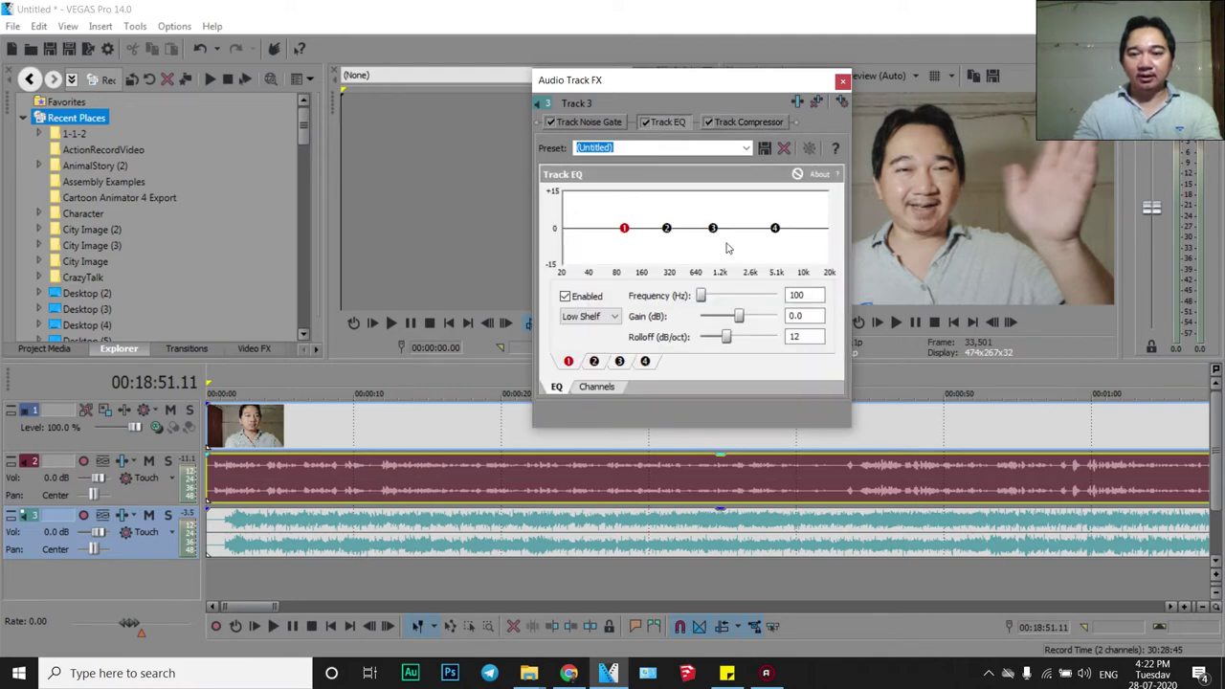
pyautogui.moveTo(712, 228); pyautogui.dragTo(718, 251)
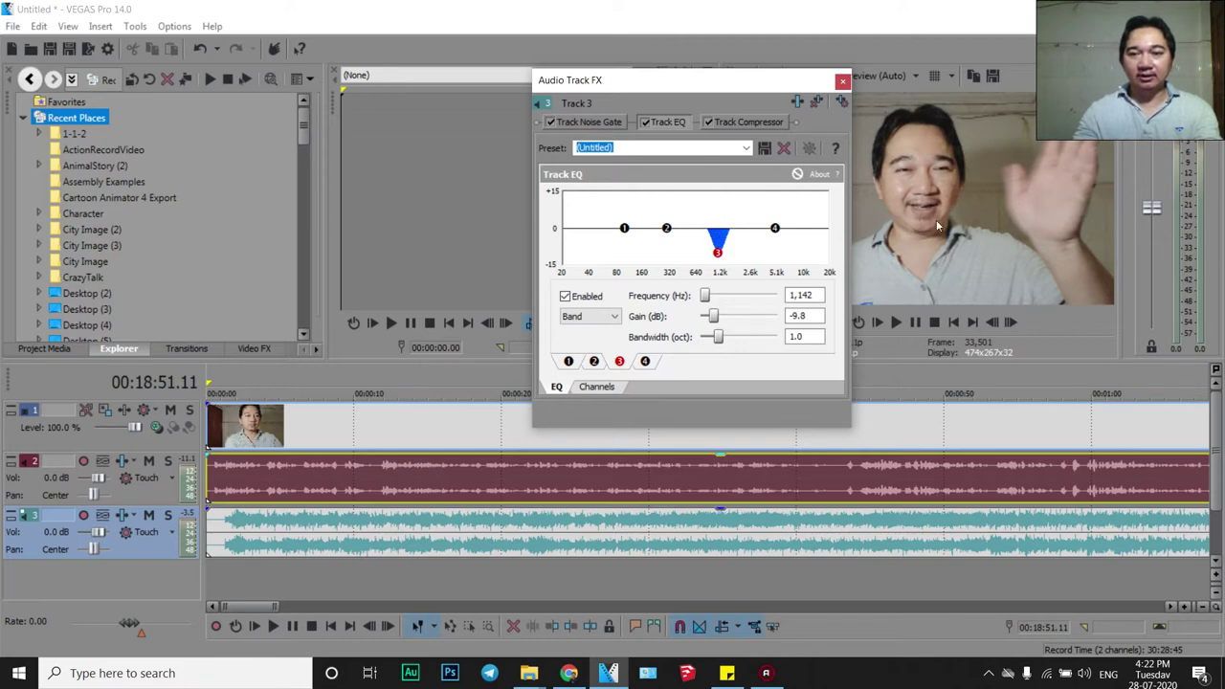
pyautogui.moveTo(718, 251); pyautogui.dragTo(719, 252)
pyautogui.click(844, 81)
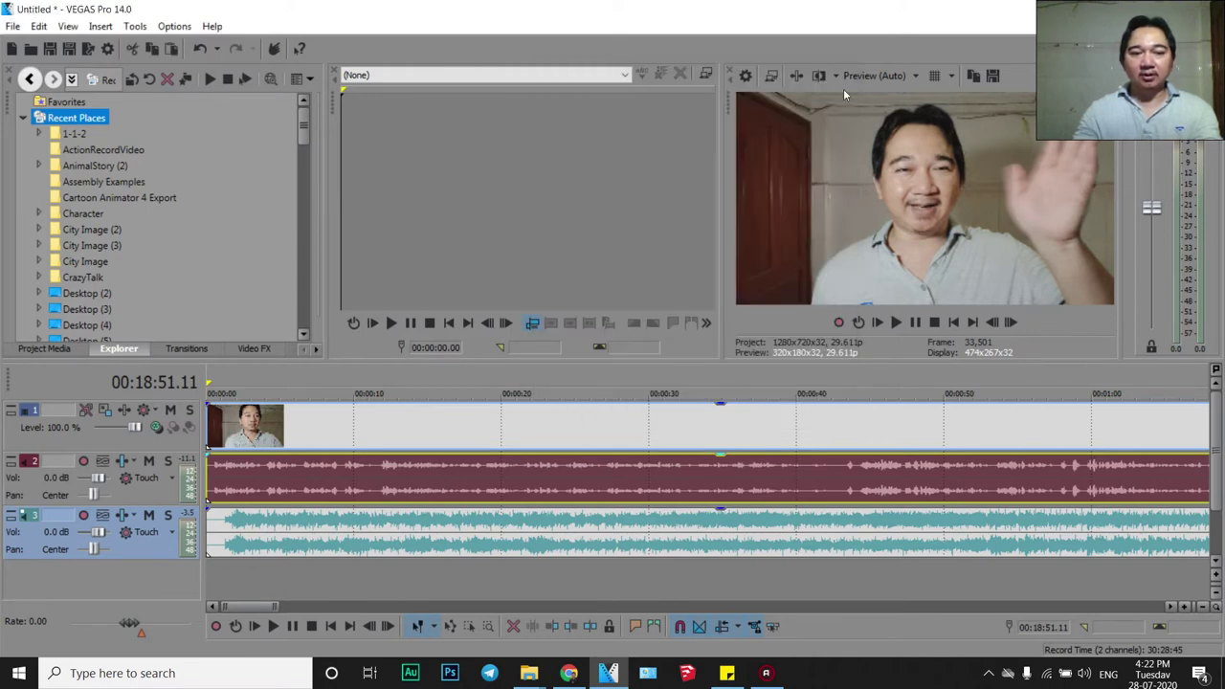
# Boost band 3 of the voice track's EQ by 9.8 dB at 1,009 Hz with 2.1 octave bandwidth, and widen the music track's band 3 to 2.2.
pyautogui.click(122, 463)
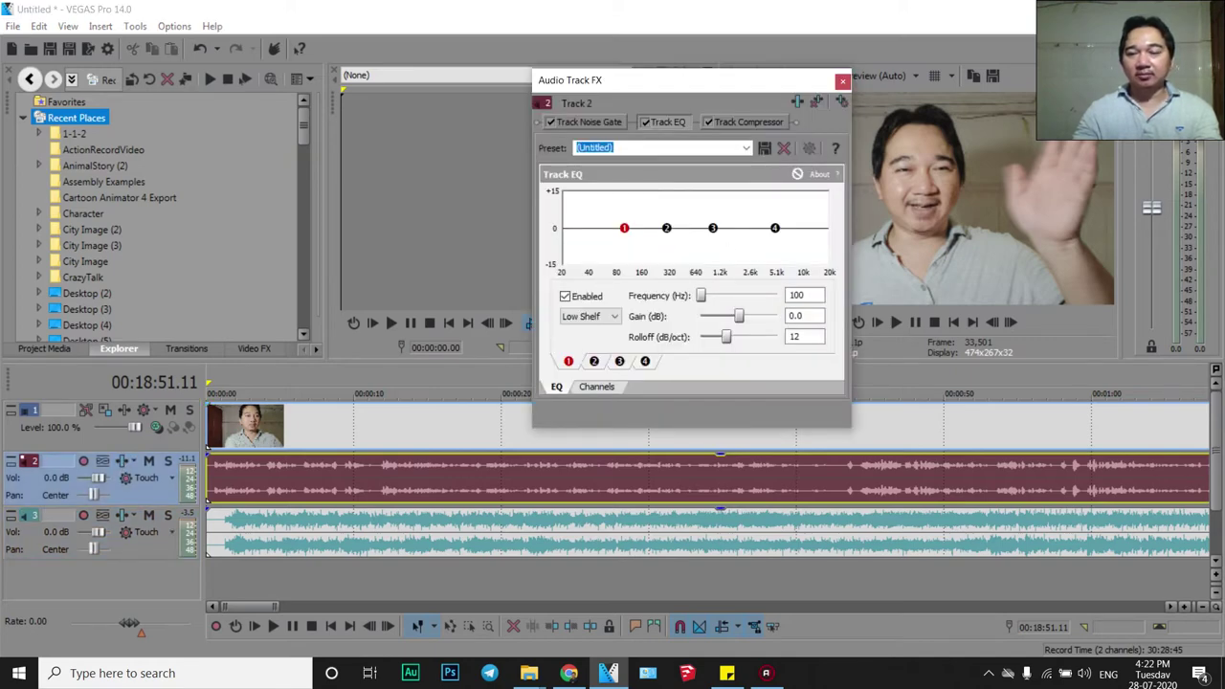
pyautogui.moveTo(712, 228); pyautogui.dragTo(714, 206)
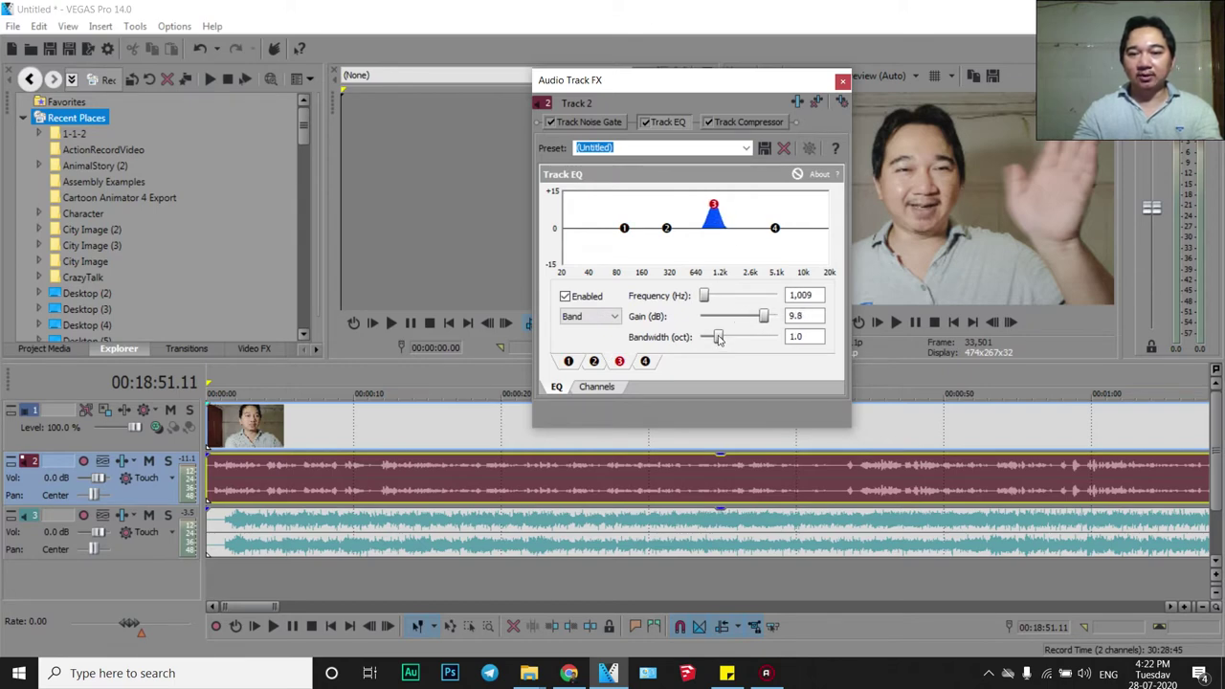
pyautogui.moveTo(719, 340); pyautogui.dragTo(742, 340)
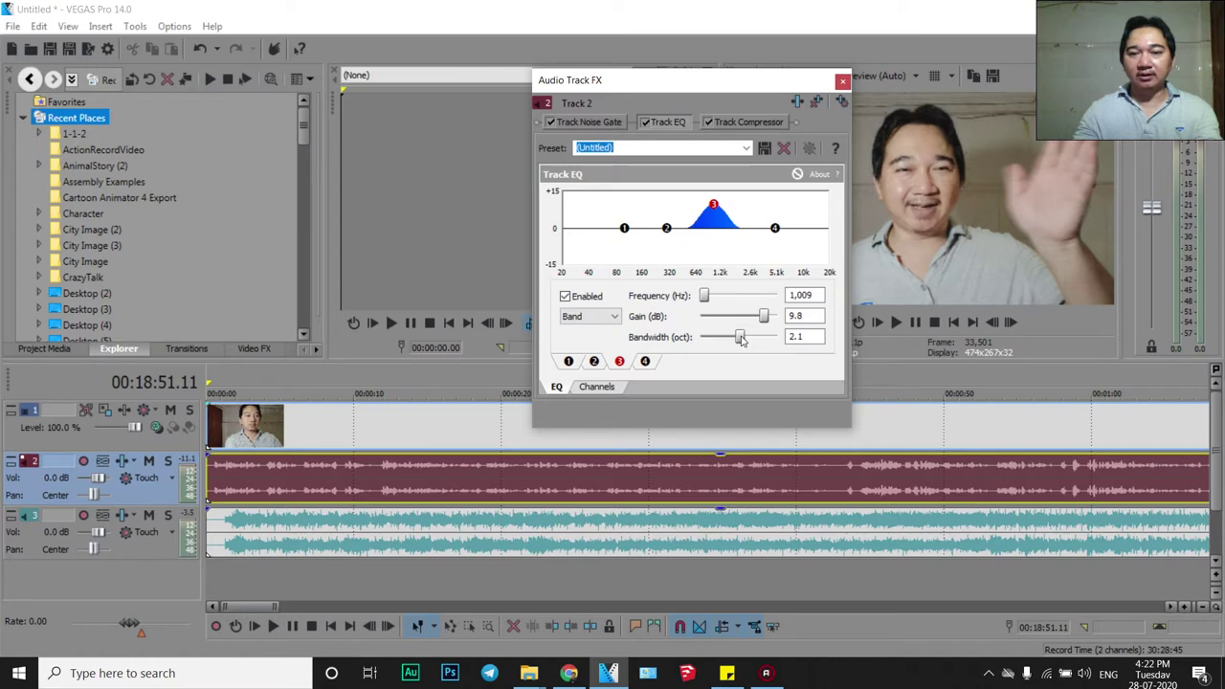
pyautogui.click(122, 518)
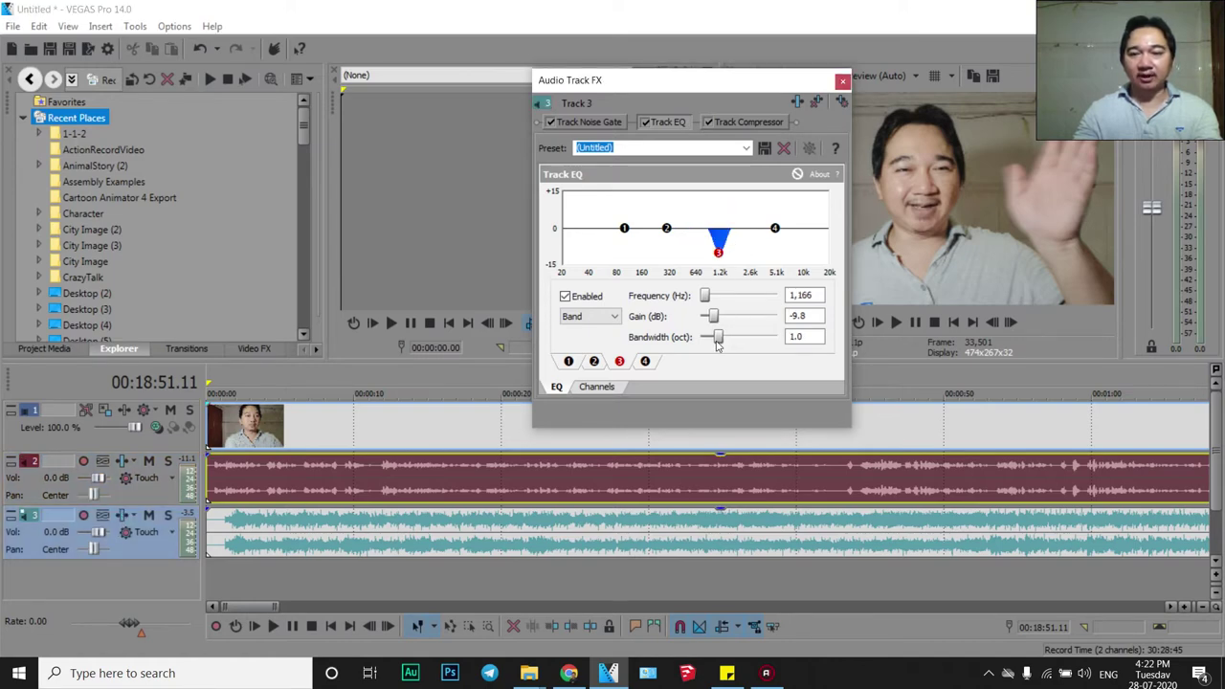
pyautogui.moveTo(723, 346); pyautogui.dragTo(744, 354)
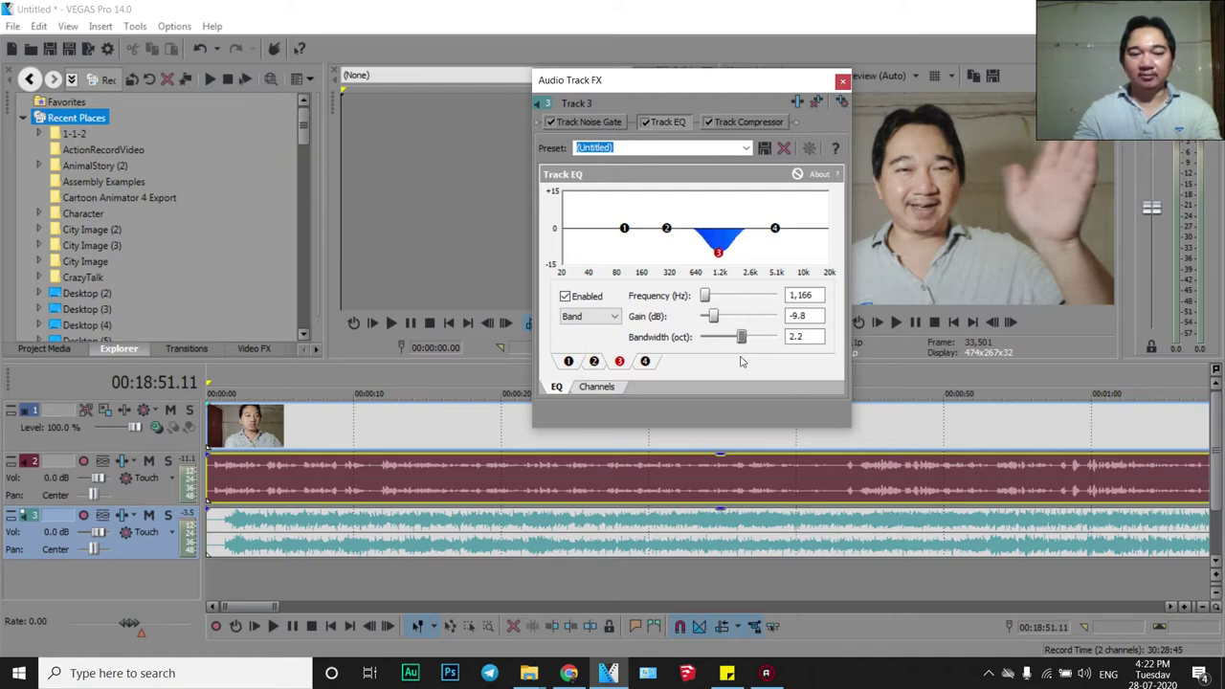
# Open the voice track's Track Compressor and set its release to 50 ms.
pyautogui.click(123, 463)
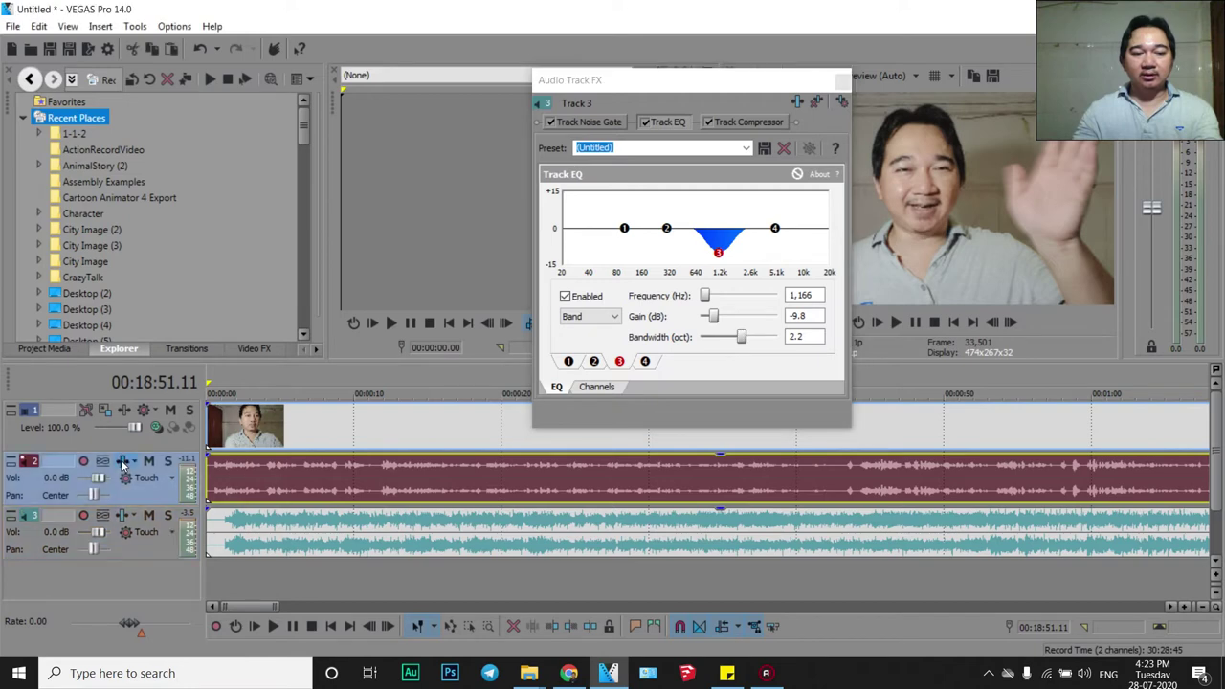
pyautogui.click(750, 122)
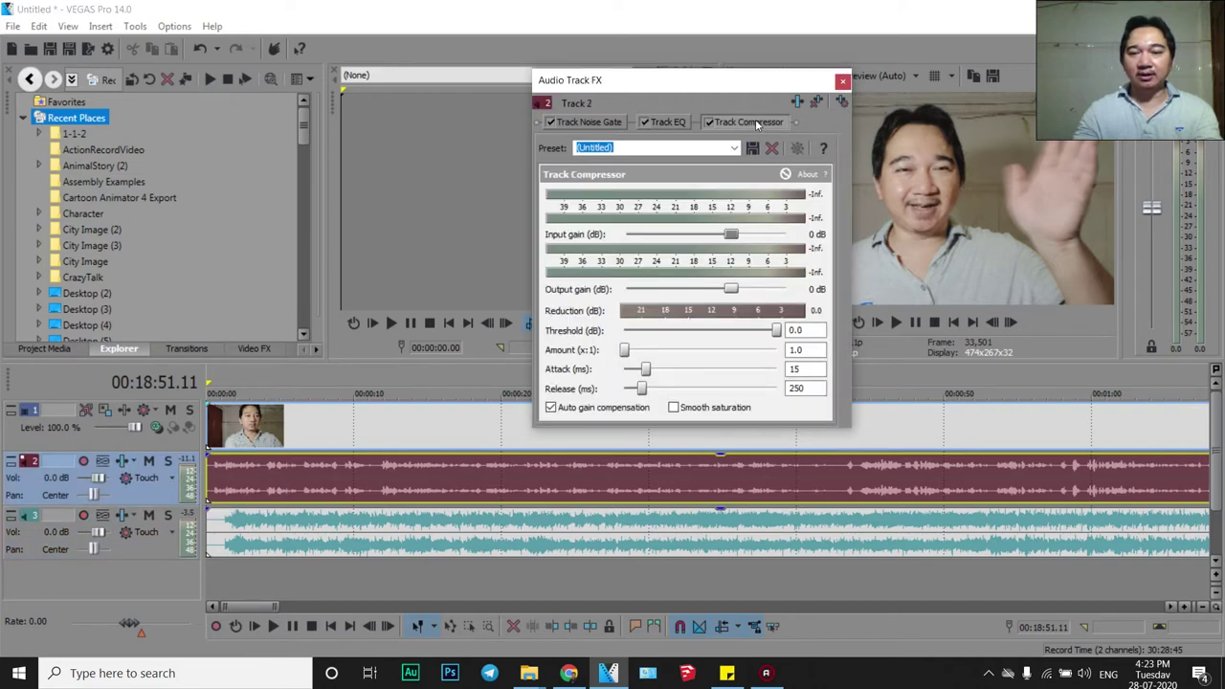
pyautogui.moveTo(810, 388); pyautogui.dragTo(735, 387)
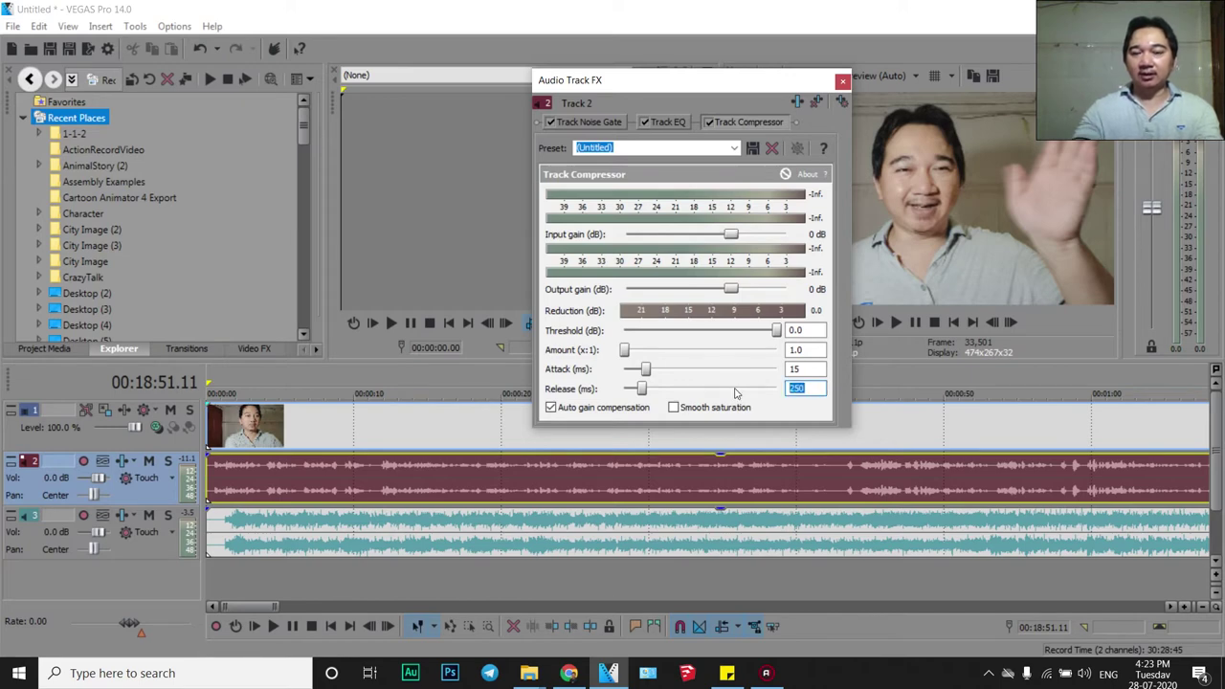
pyautogui.write('5')
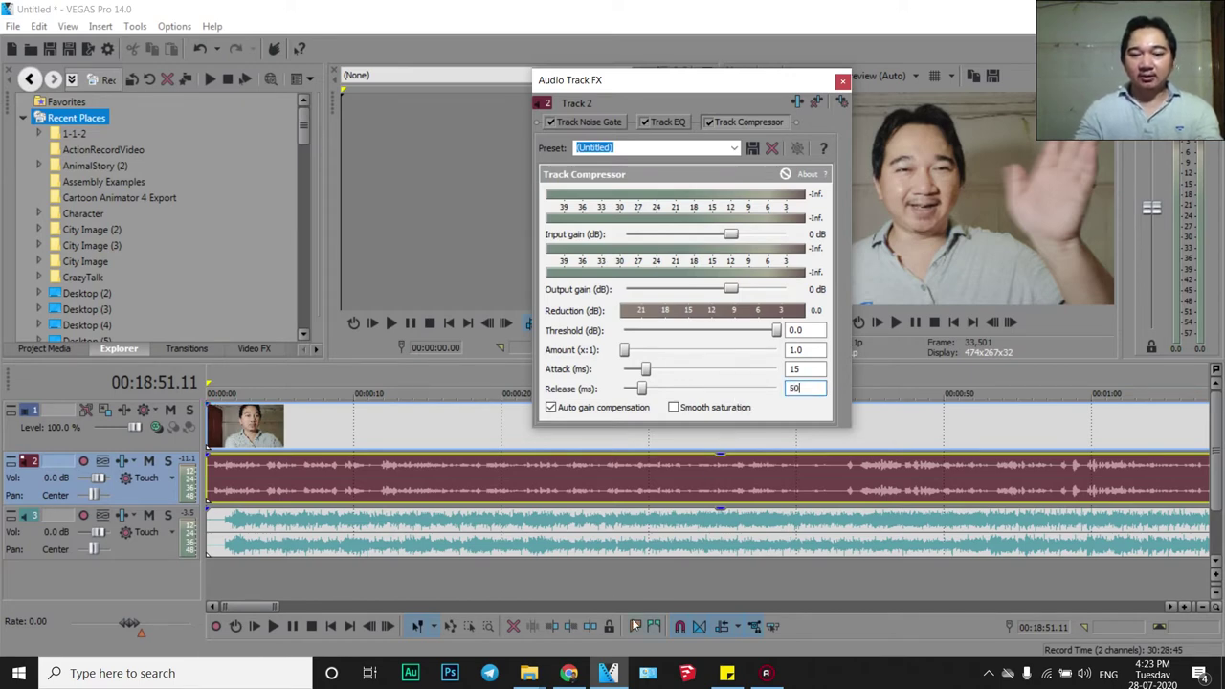
pyautogui.click(151, 675)
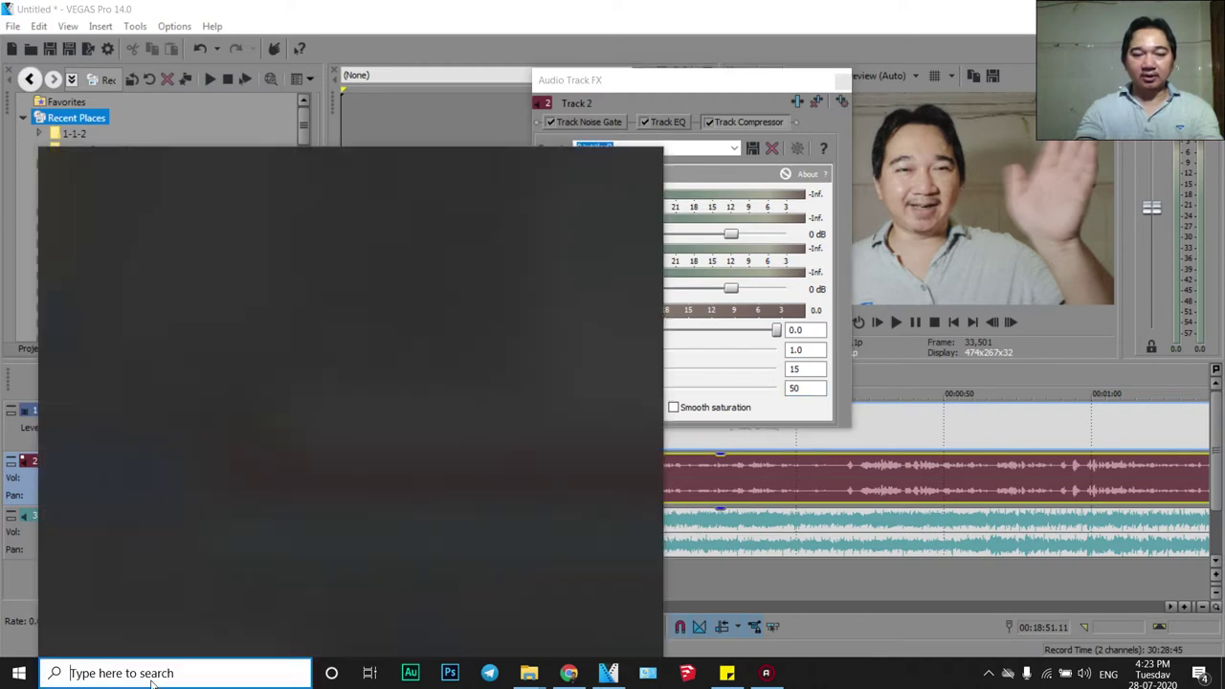
pyautogui.write('not')
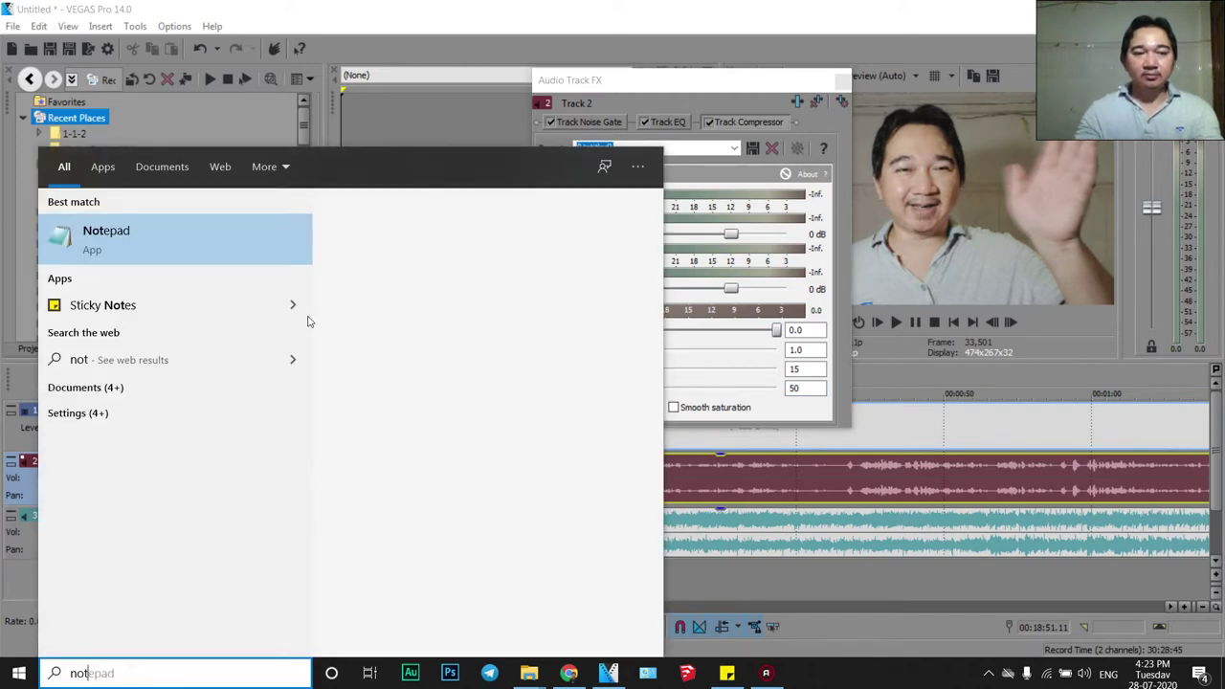
pyautogui.press('BackSpace')
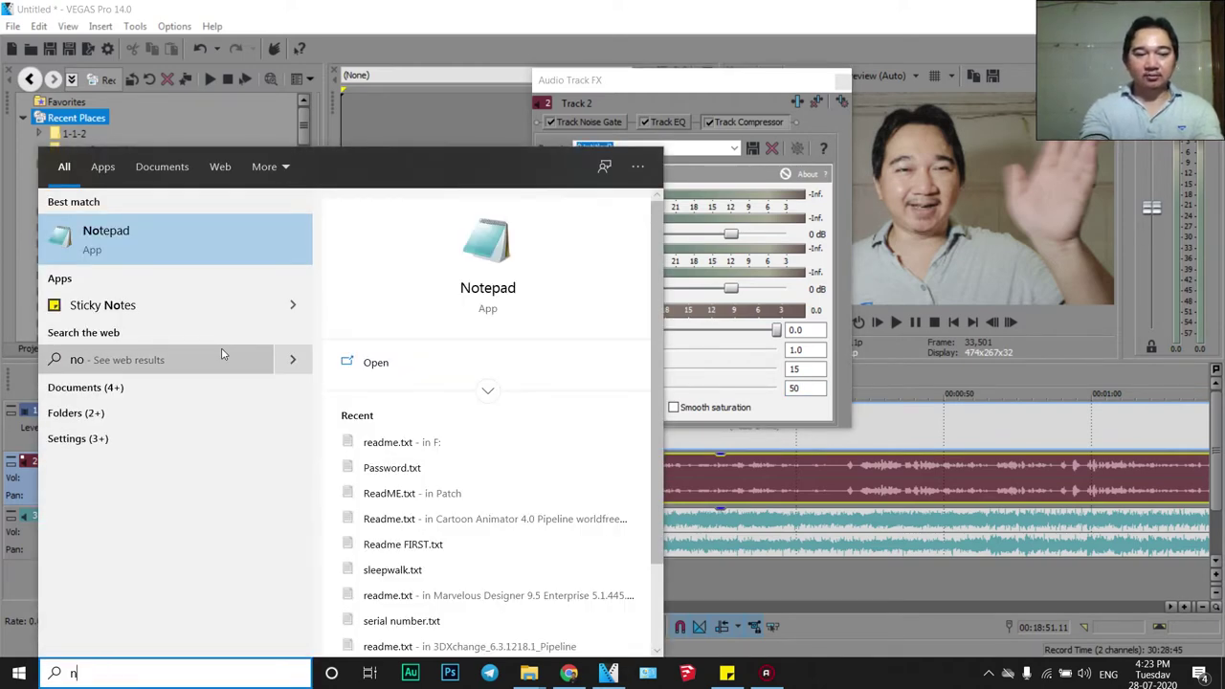
pyautogui.press('BackSpace')
pyautogui.write('one')
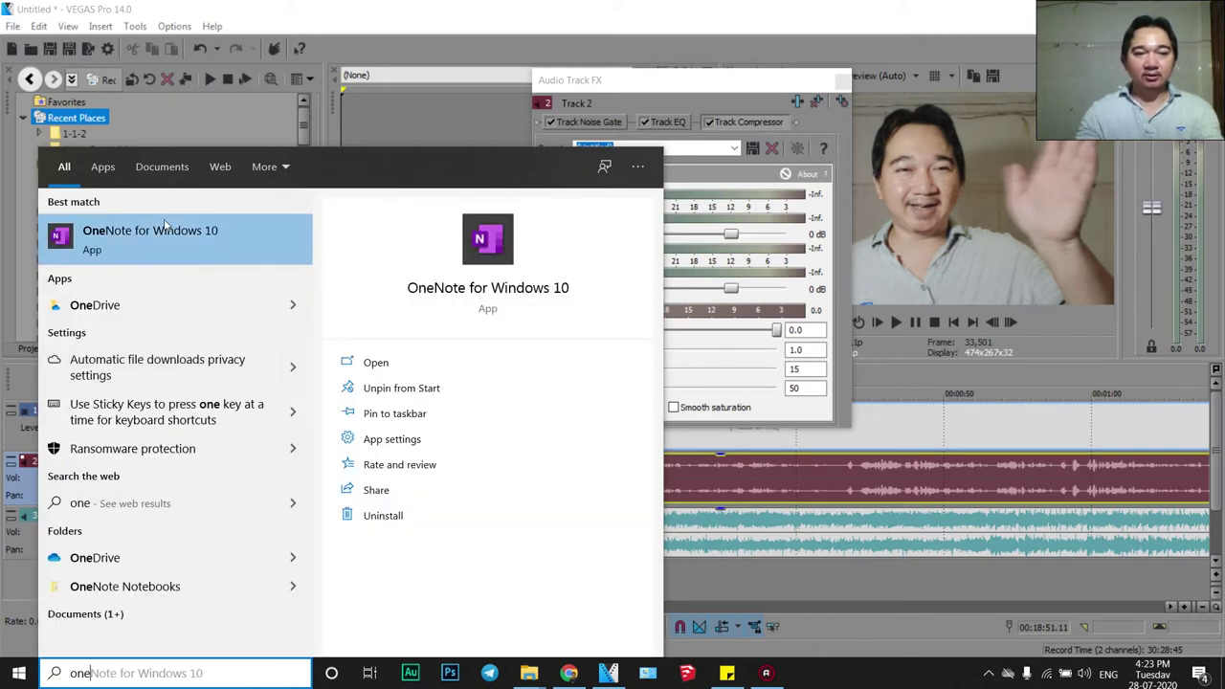
pyautogui.click(165, 226)
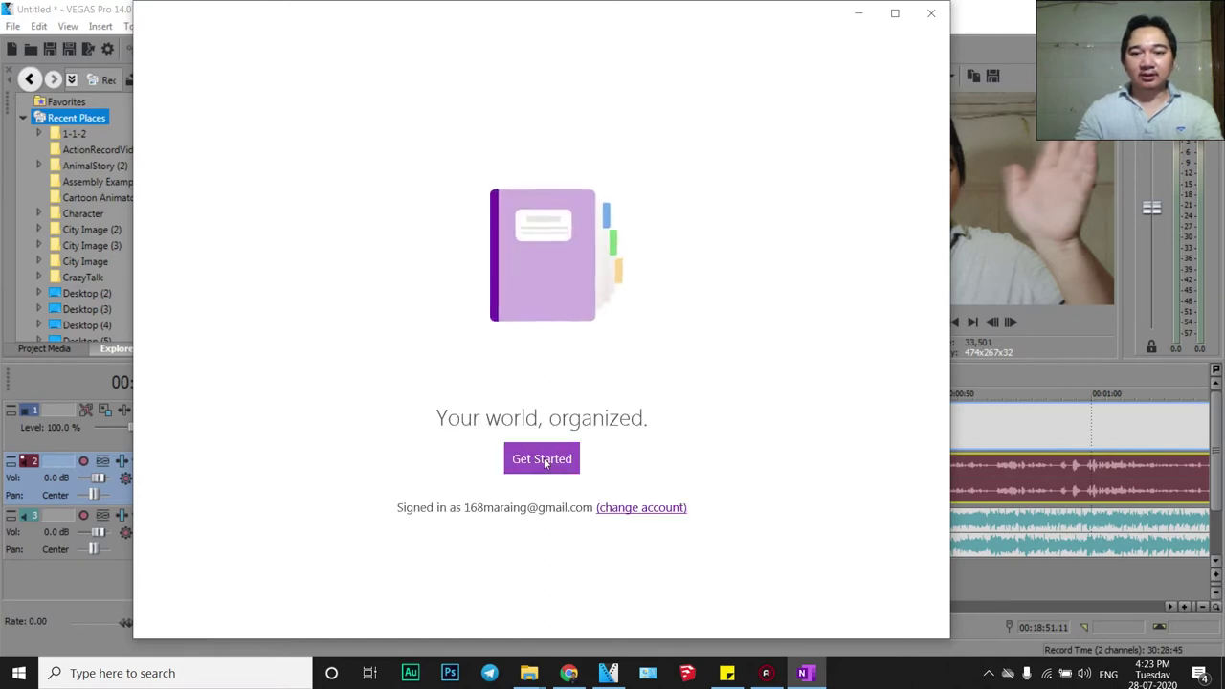
pyautogui.click(542, 457)
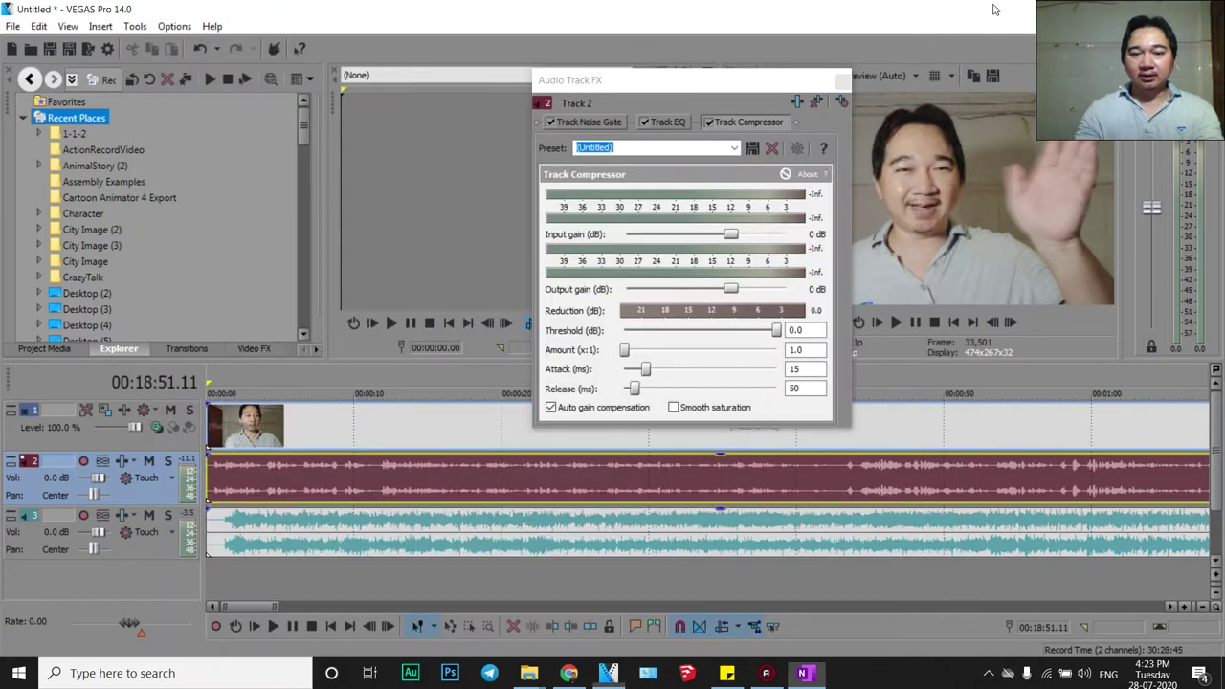
# Apply the Vocal preset to the voice track's compressor and review its threshold, amount, attack and release.
pyautogui.click(681, 410)
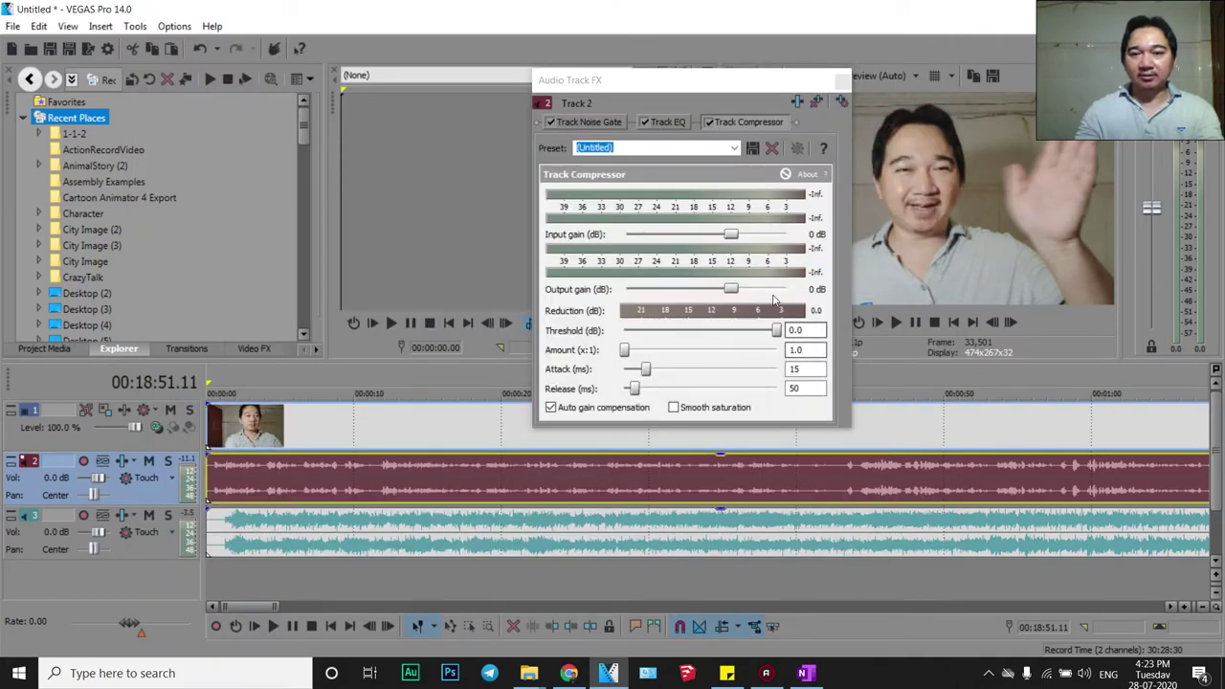
pyautogui.click(734, 147)
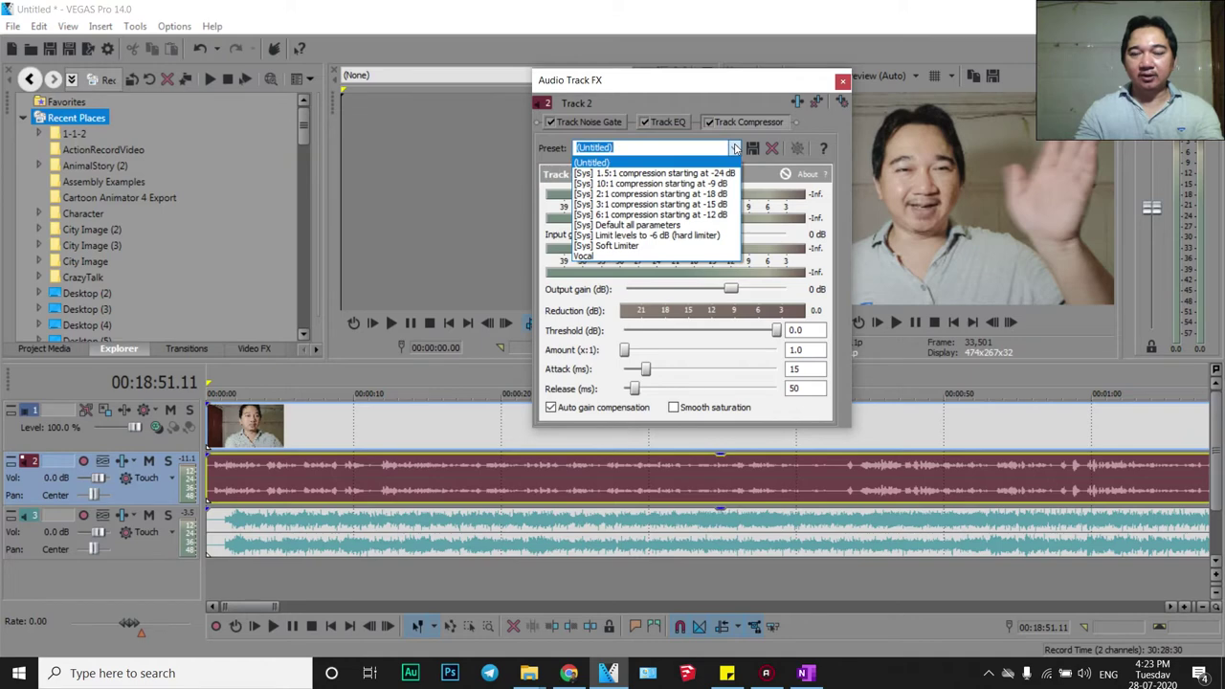
pyautogui.click(734, 148)
pyautogui.click(734, 148)
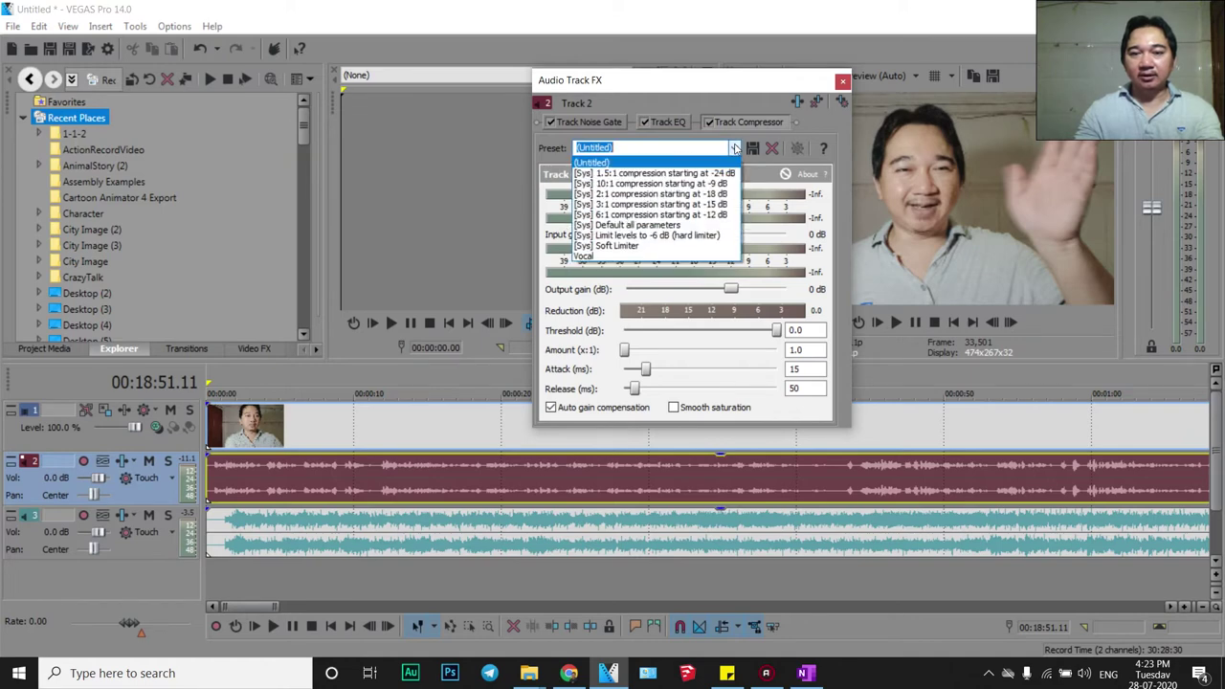
pyautogui.click(587, 258)
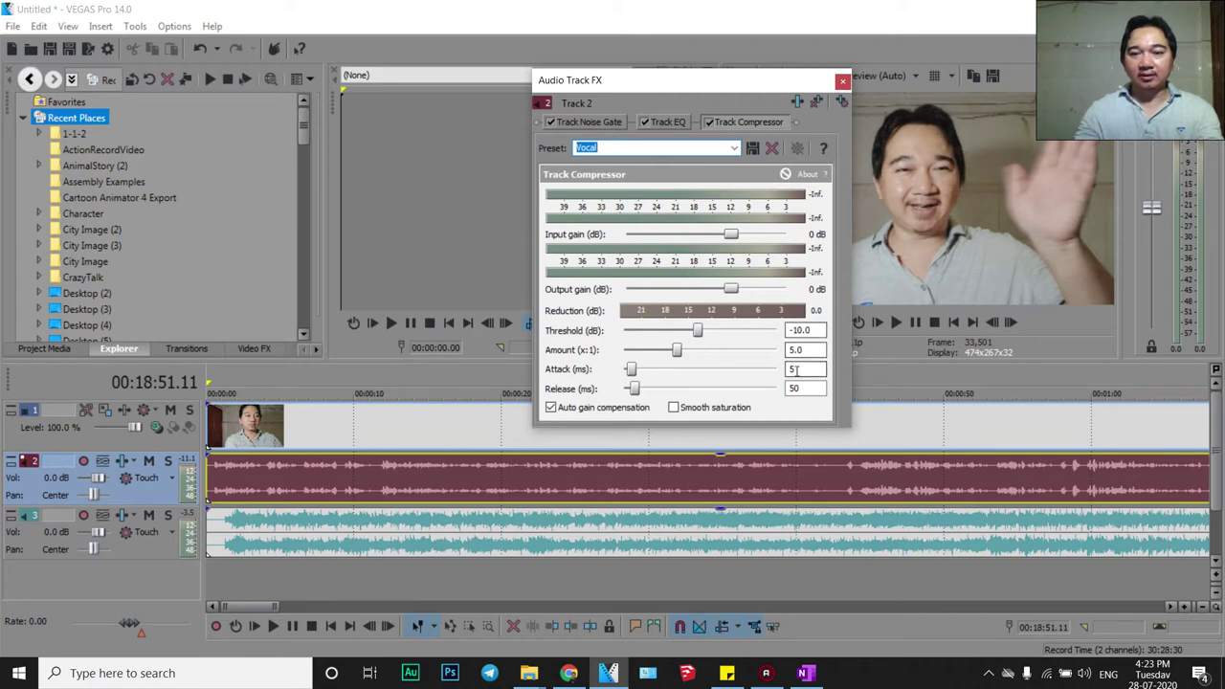
pyautogui.click(813, 330)
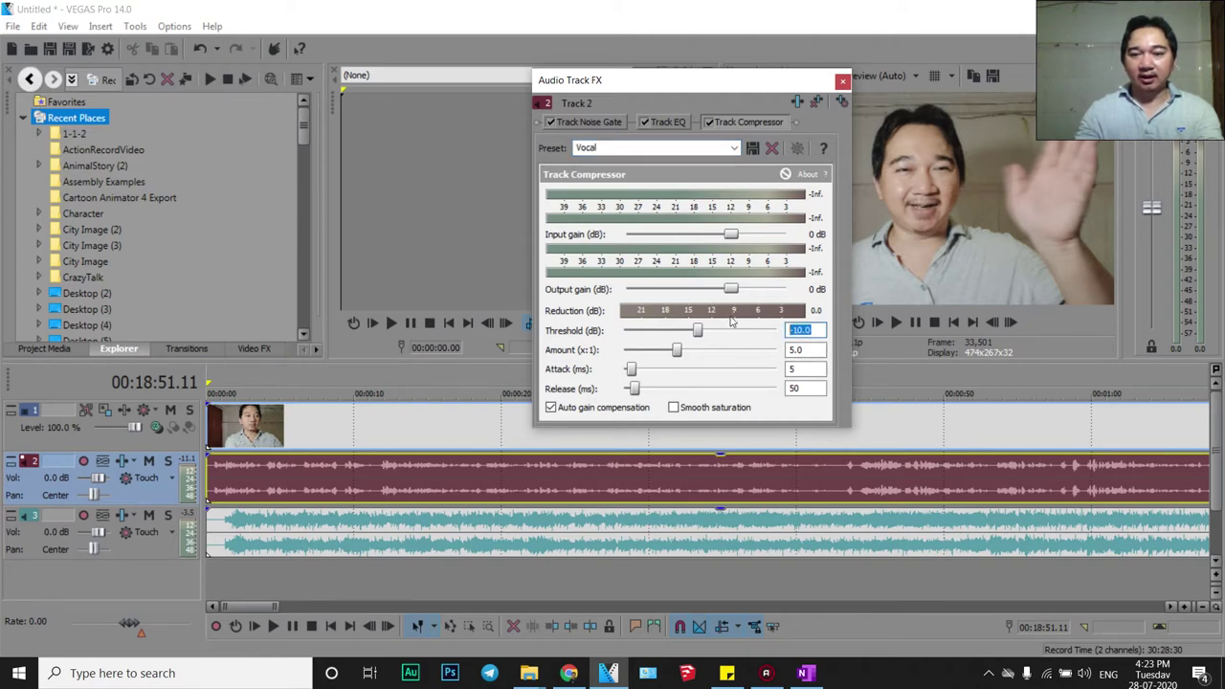
pyautogui.click(811, 350)
pyautogui.press('Tab')
pyautogui.press('Tab')
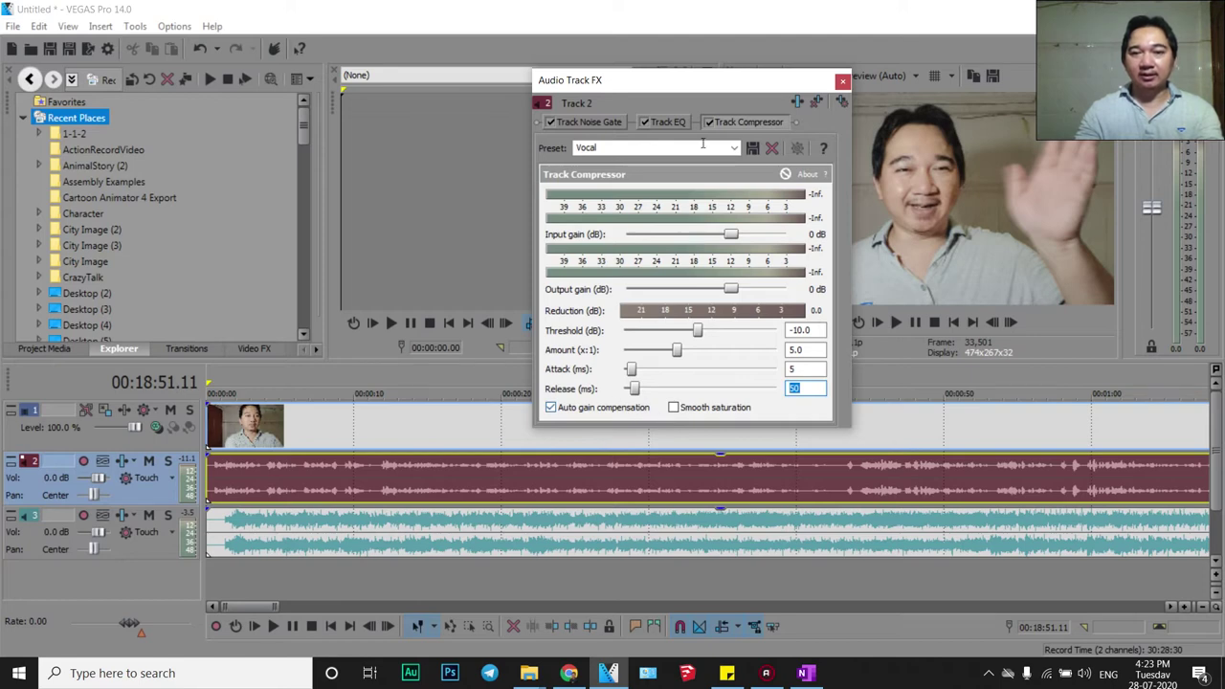
# In the voice track's EQ, boost the low-frequency band 1 and raise band 2 by 8.5 dB at 6,661 Hz.
pyautogui.click(680, 125)
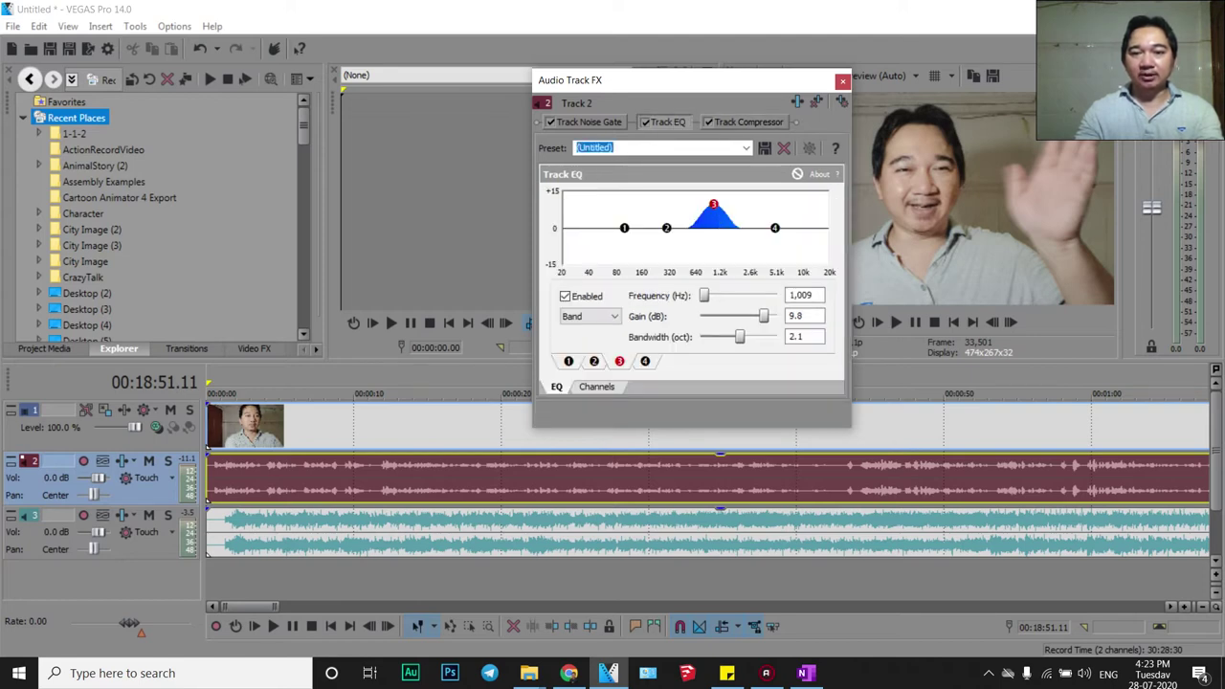
pyautogui.moveTo(624, 227); pyautogui.dragTo(785, 210)
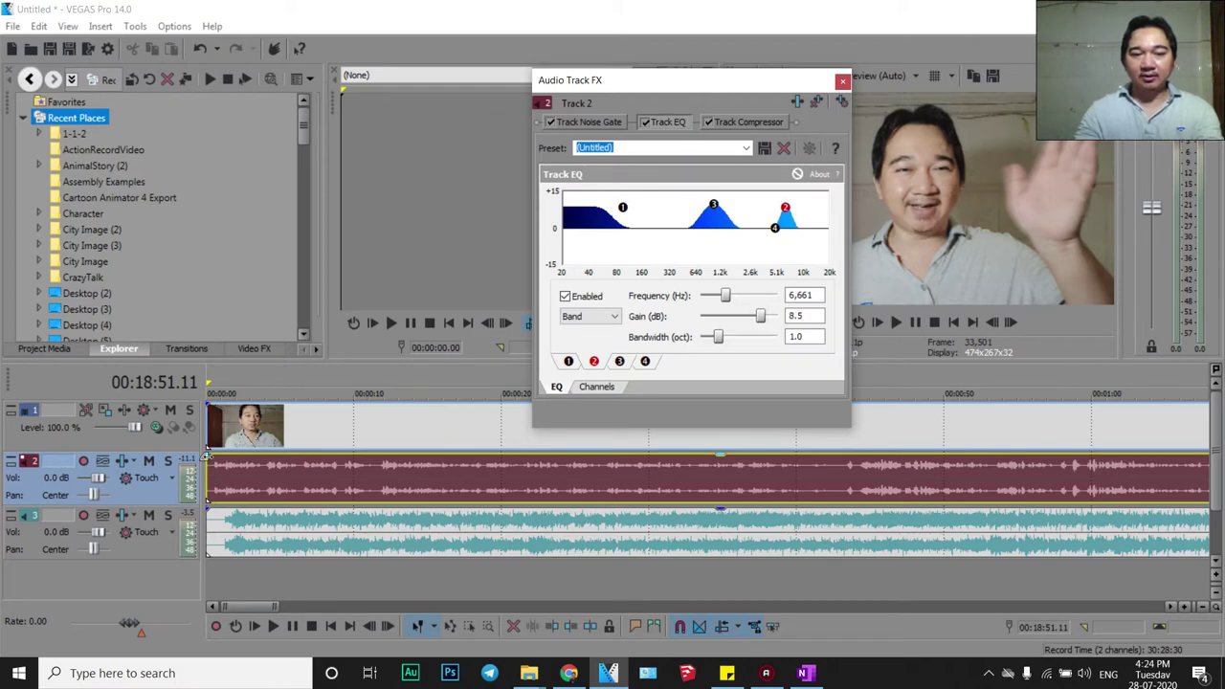
# Add matching short fade-ins to the start of the voice audio, the music clip and the video clip.
pyautogui.moveTo(207, 454); pyautogui.dragTo(224, 454)
pyautogui.click(224, 526)
pyautogui.click(221, 528)
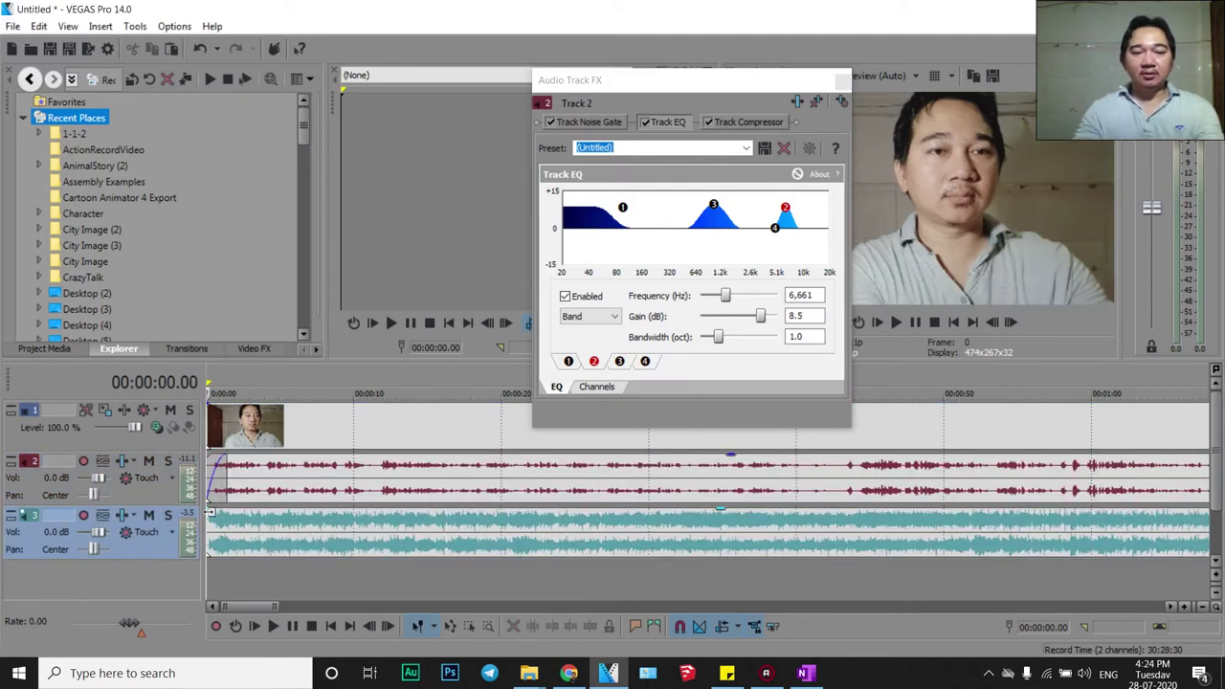
pyautogui.click(220, 529)
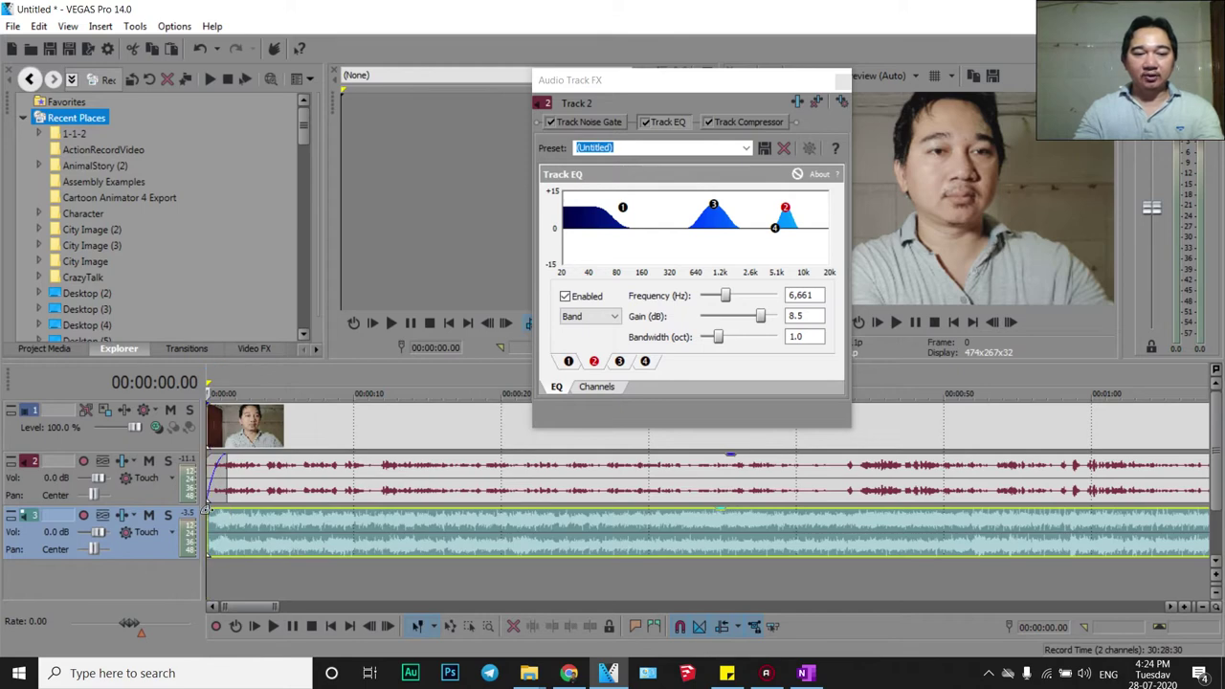
pyautogui.moveTo(209, 509); pyautogui.dragTo(225, 503)
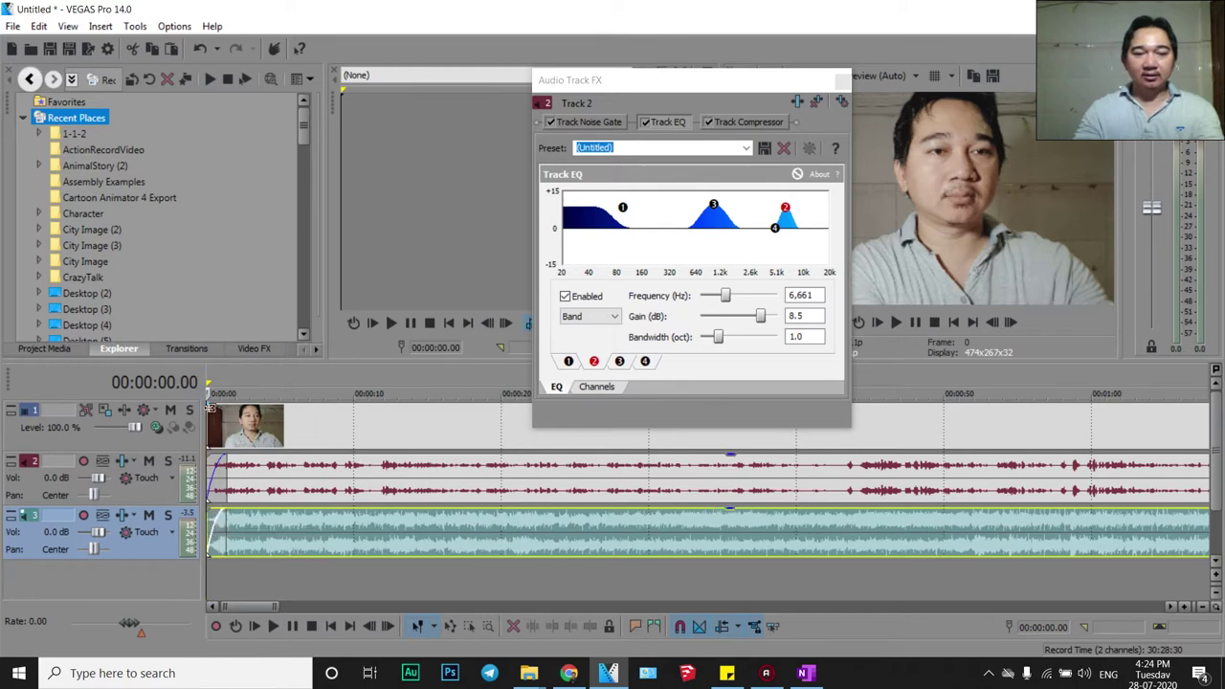
pyautogui.moveTo(206, 403); pyautogui.dragTo(219, 412)
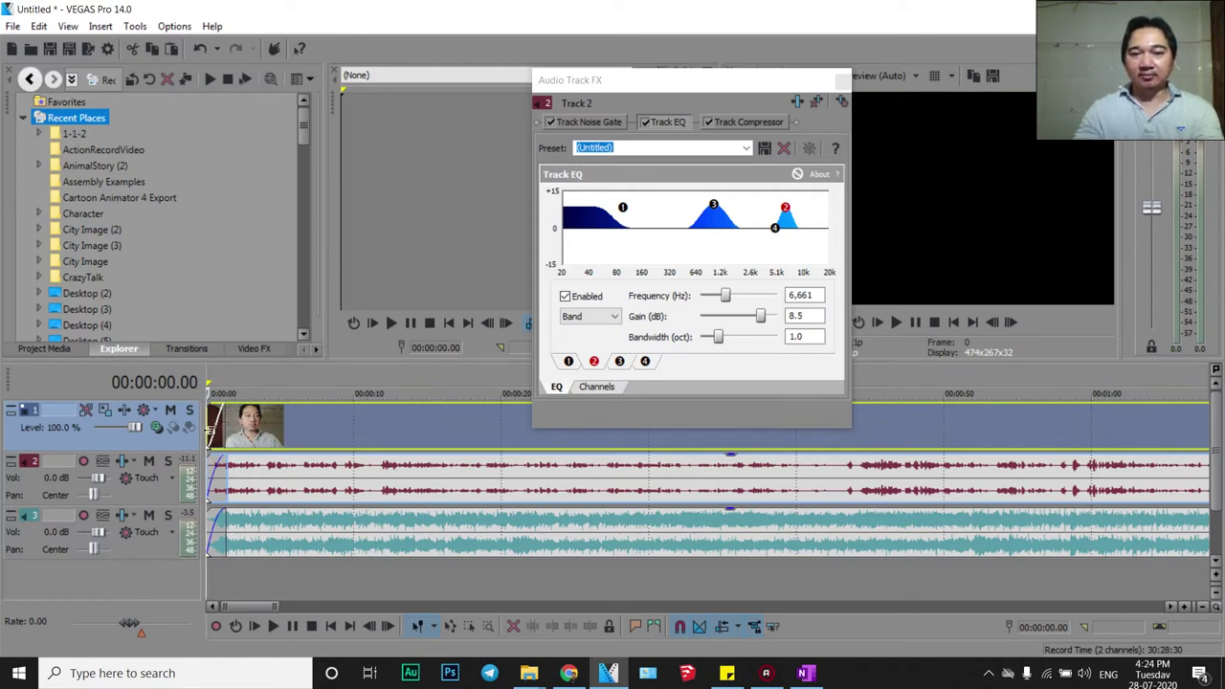
# Play the project from the start to check the opening mix, and close the voice track's effects window.
pyautogui.press('space')
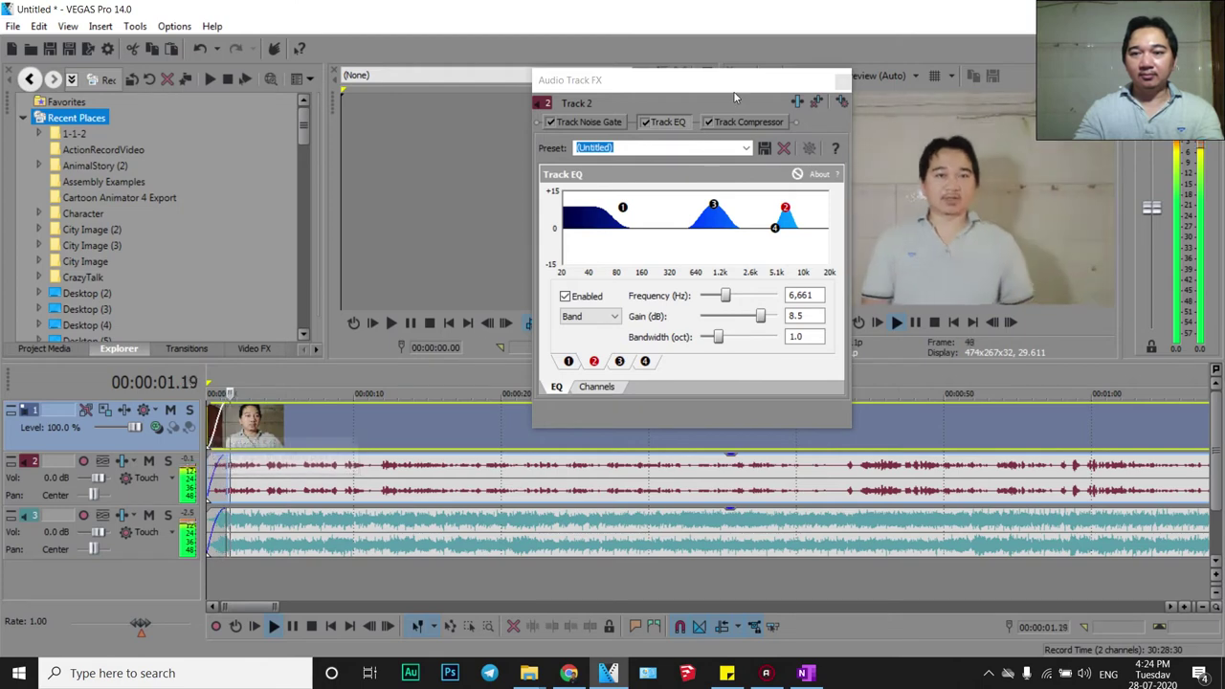
pyautogui.moveTo(735, 97); pyautogui.dragTo(859, 308)
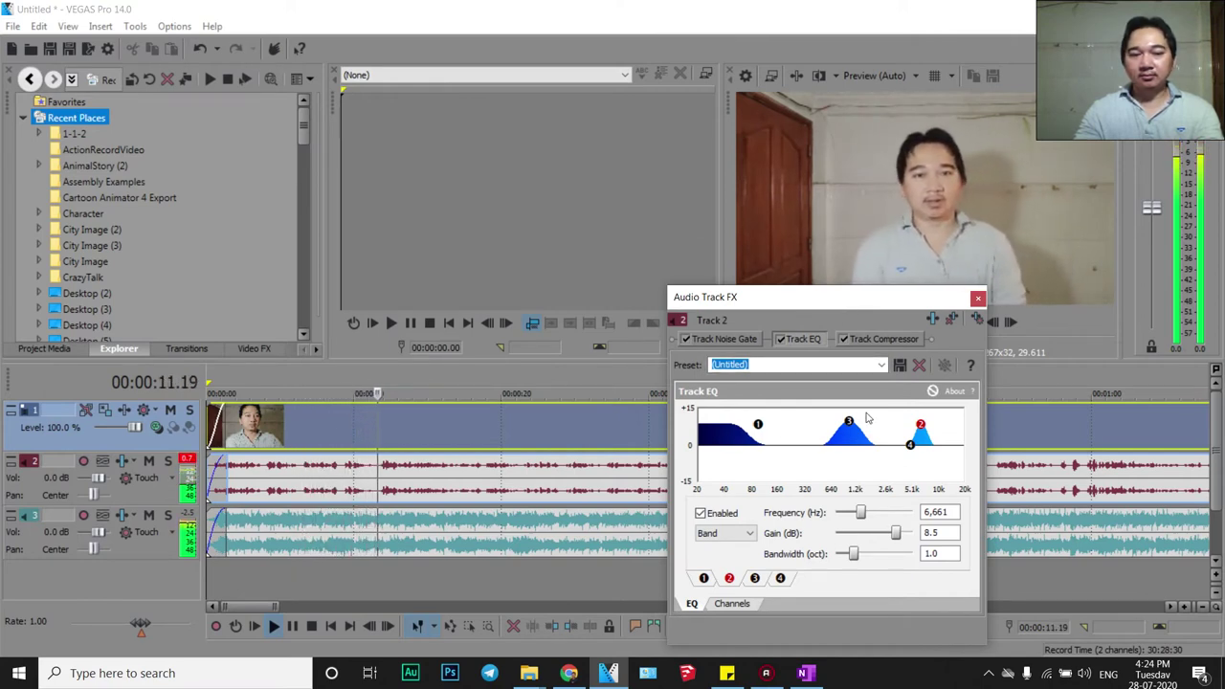
pyautogui.click(978, 301)
pyautogui.press('space')
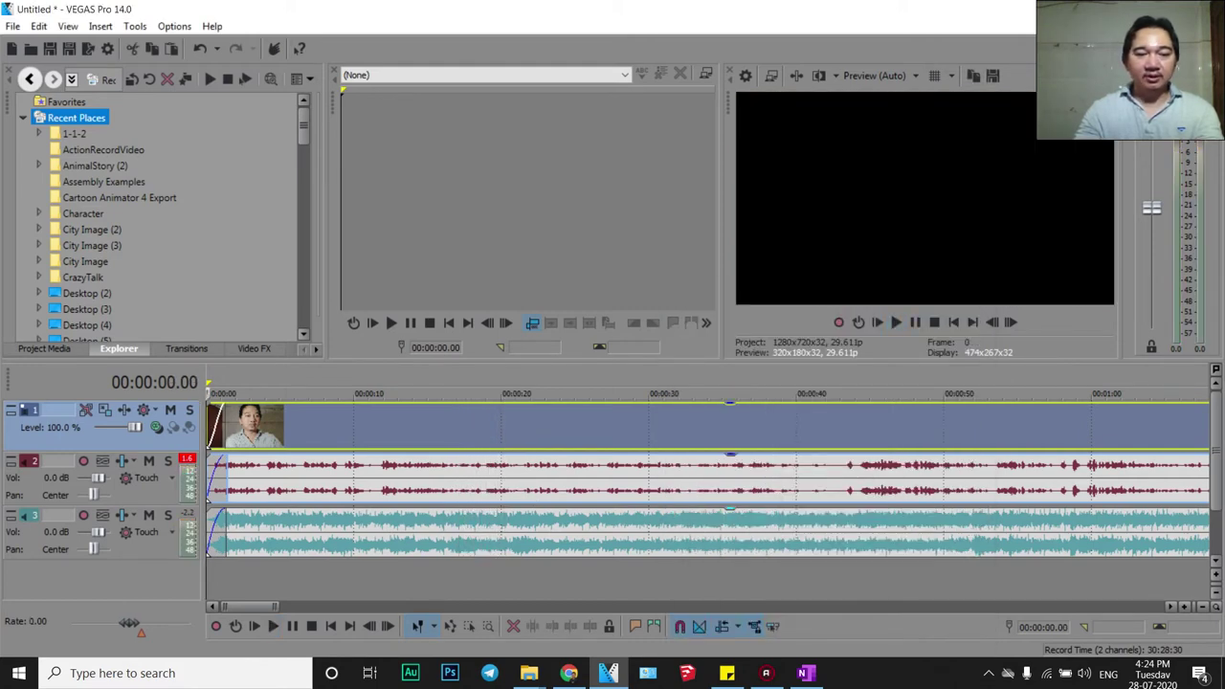
# Play from the 4-second mark, then set the music track's volume to -2.8 dB and the voice track's to 0.9 dB.
pyautogui.click(267, 476)
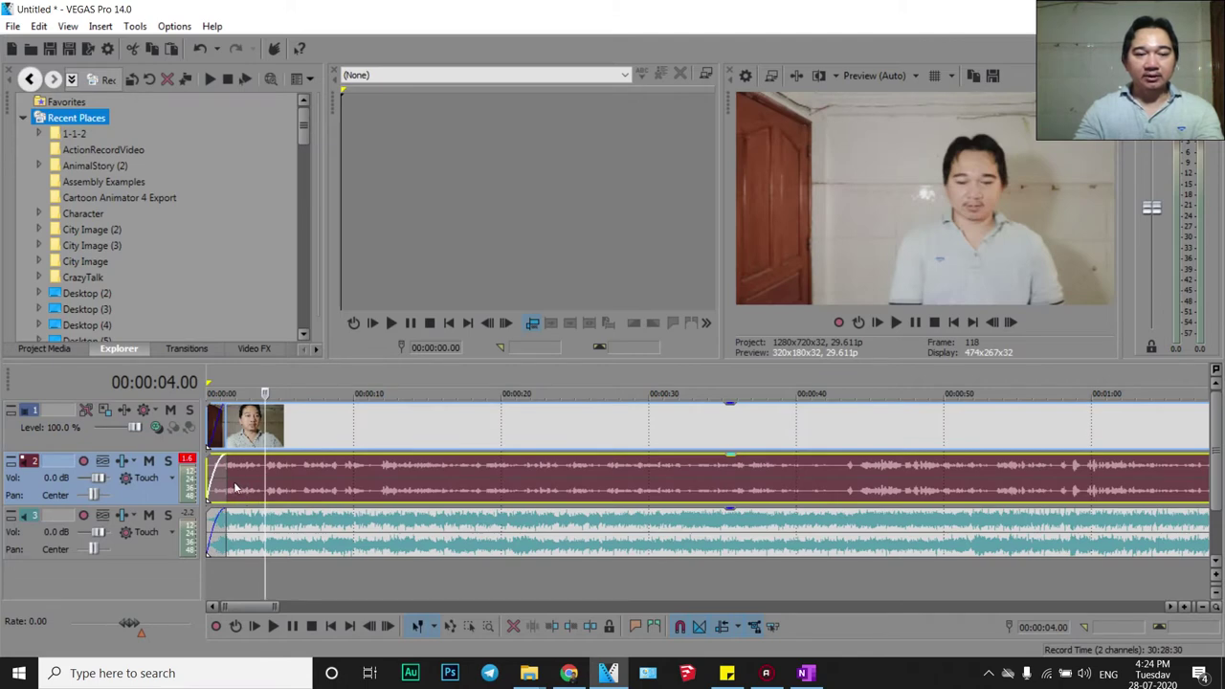
pyautogui.press('space')
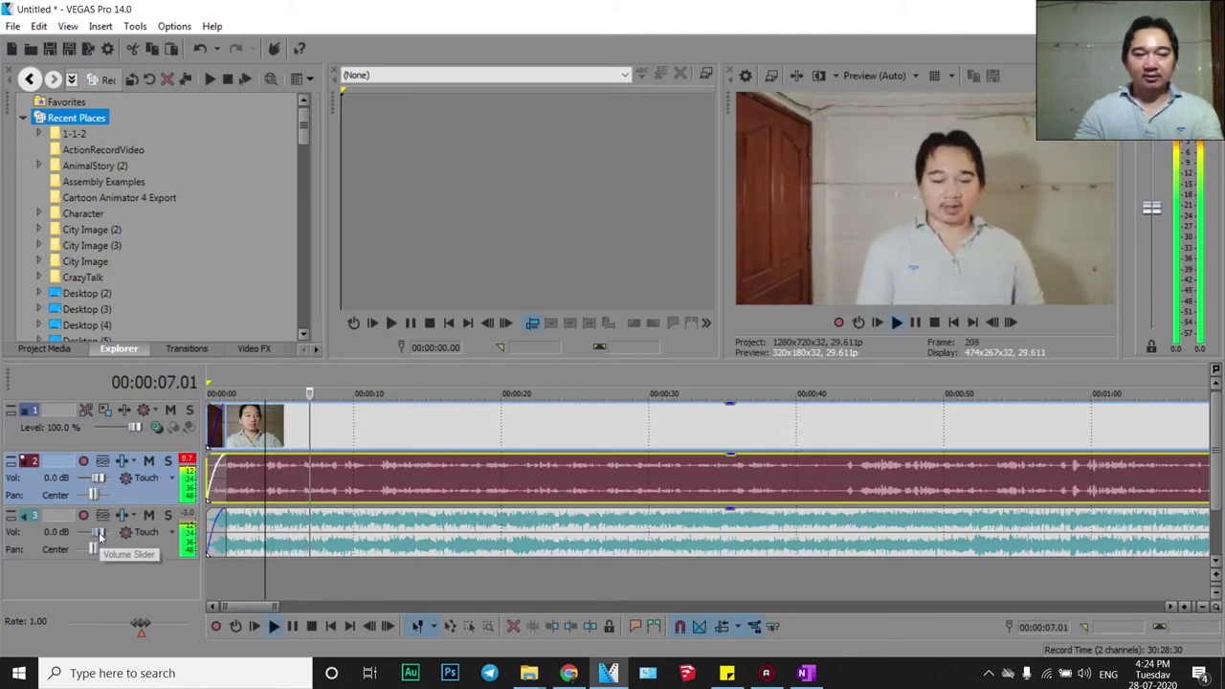
pyautogui.press('space')
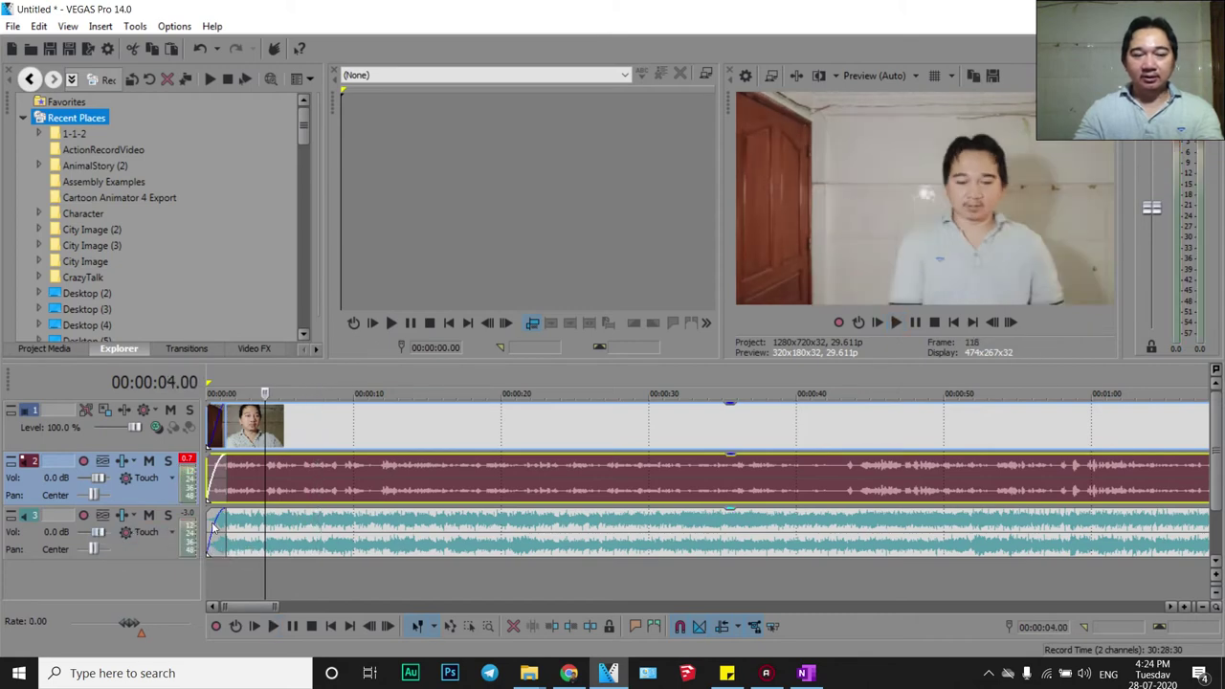
pyautogui.moveTo(102, 539); pyautogui.dragTo(96, 539)
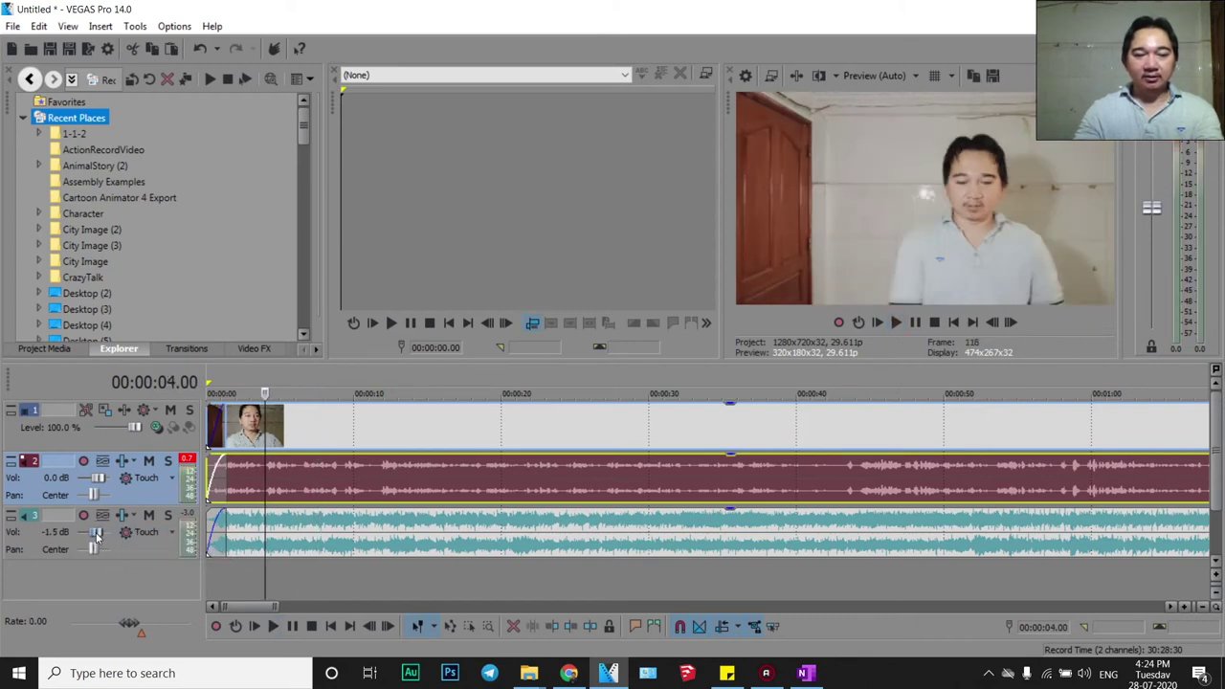
pyautogui.moveTo(99, 480); pyautogui.dragTo(102, 482)
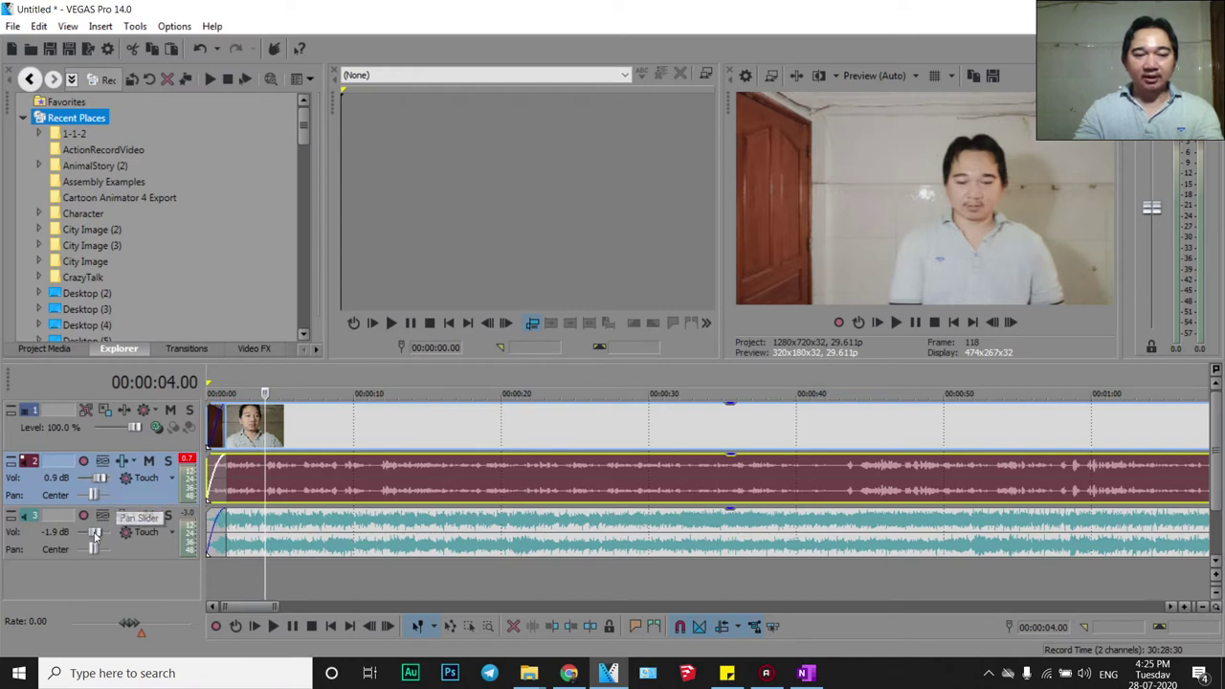
pyautogui.moveTo(95, 539); pyautogui.dragTo(94, 540)
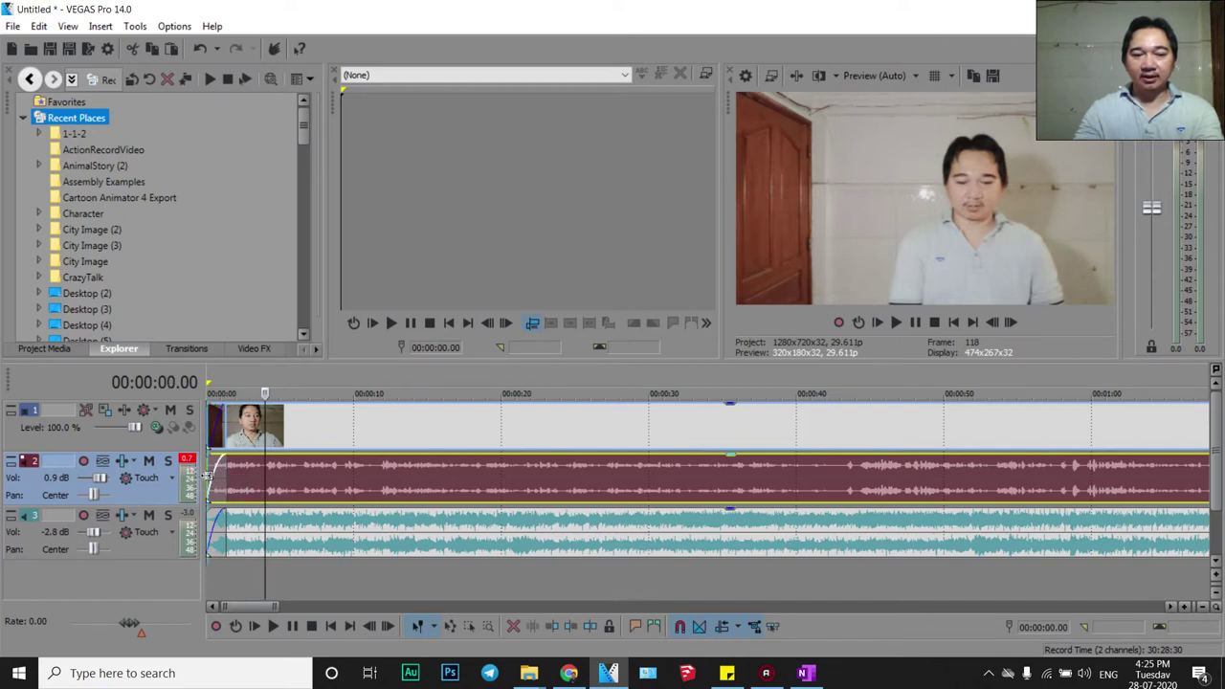
# Play from the start while setting the voice track's volume to -0.7 dB, and set the music track's volume to -4.1 dB.
pyautogui.press('space')
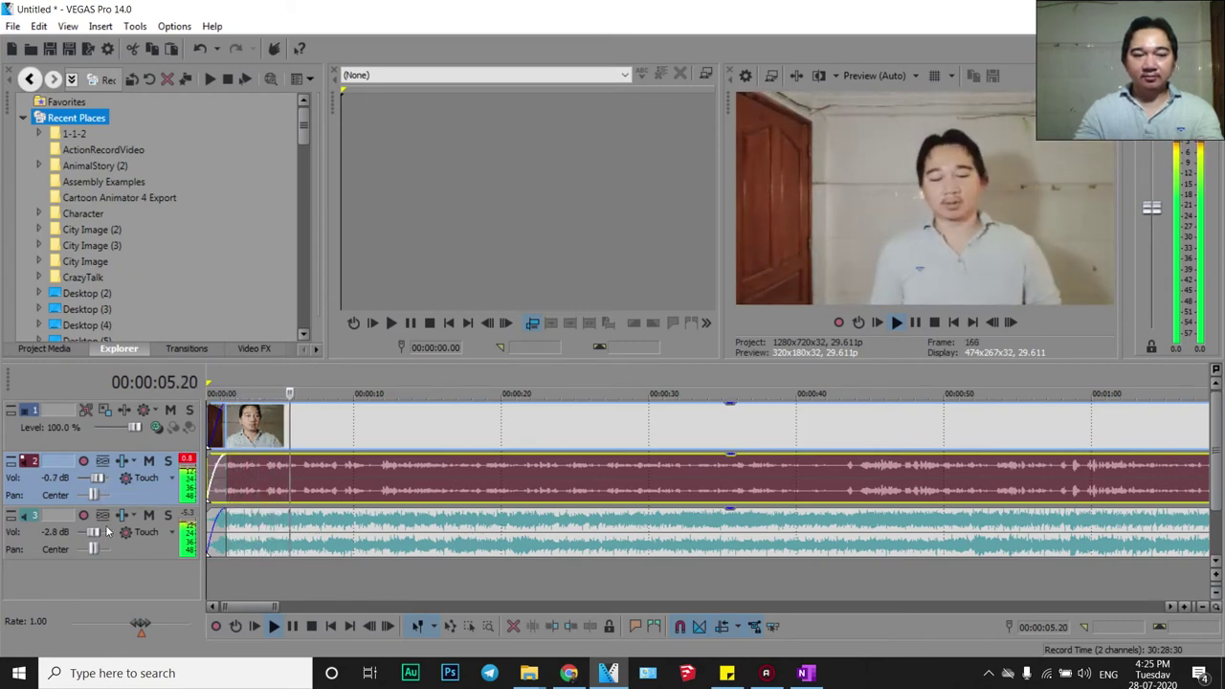
pyautogui.moveTo(94, 532); pyautogui.dragTo(93, 539)
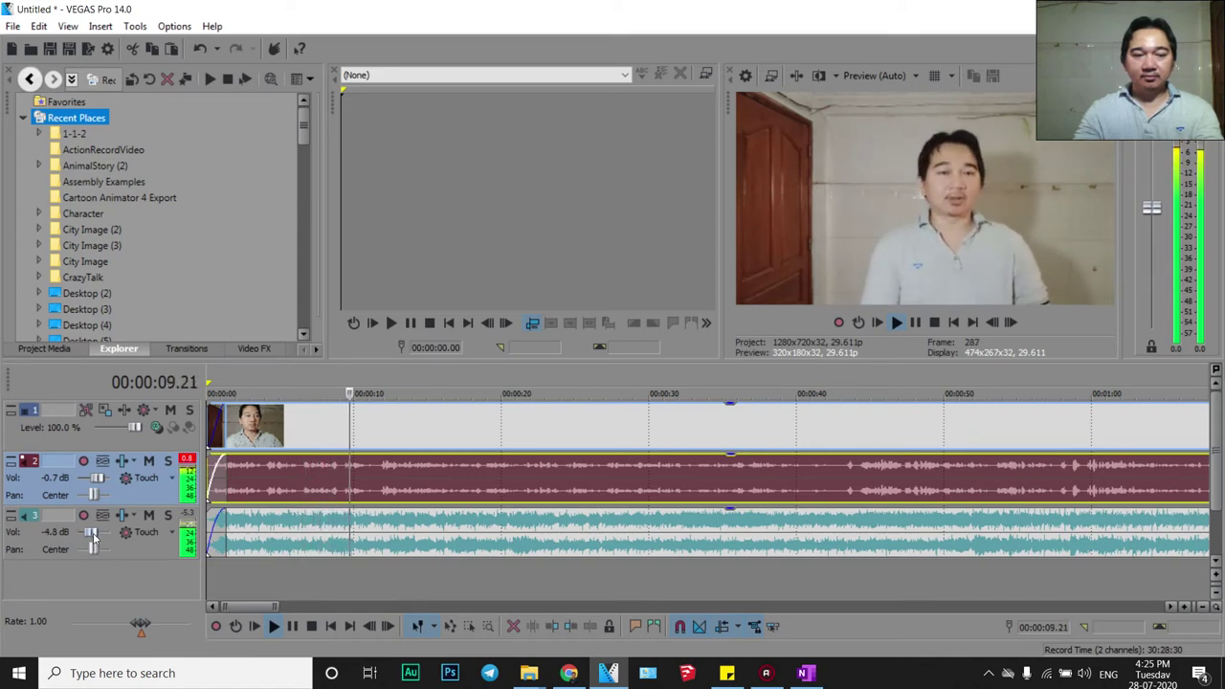
pyautogui.press('space')
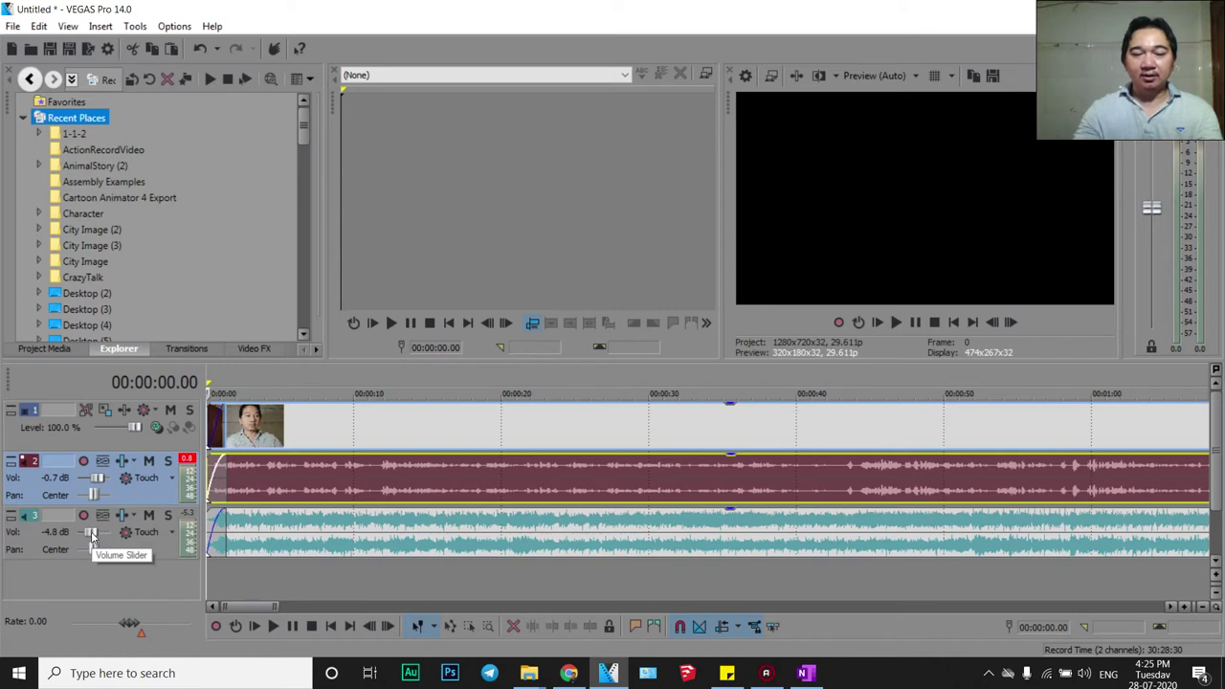
pyautogui.scroll(-1, 92, 538)
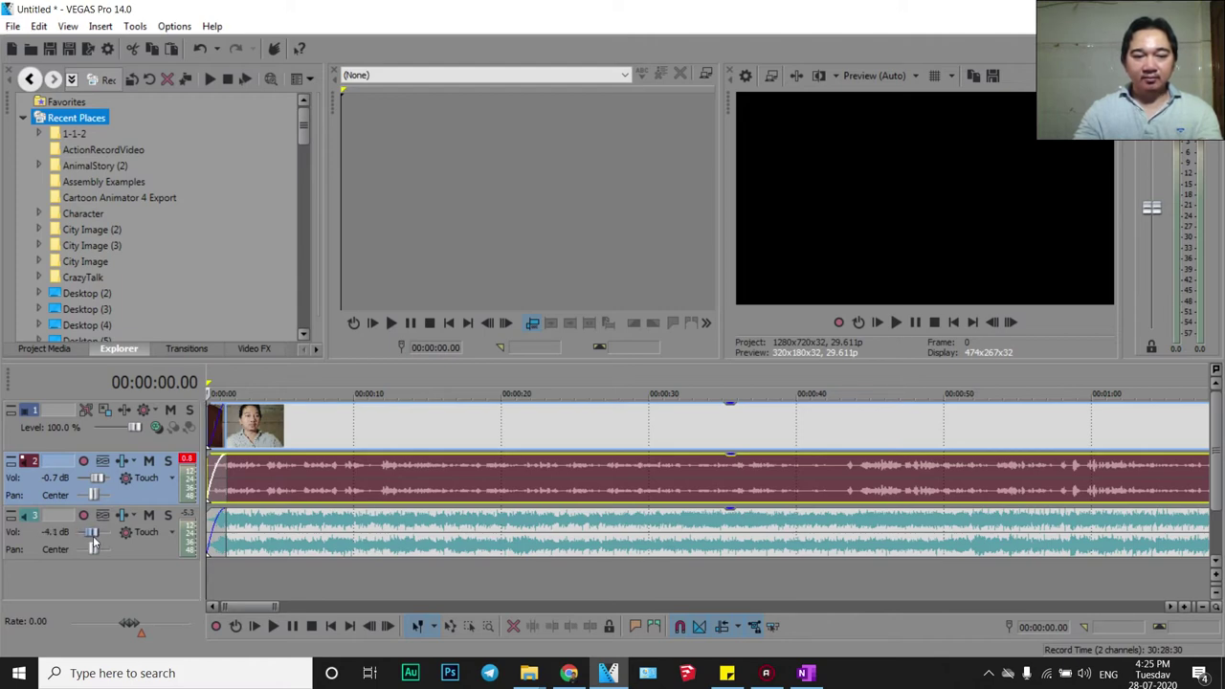
# Play from the start while setting the voice track's volume to -1.3 dB and the music track's to -4.7 dB, and recheck the opening.
pyautogui.moveTo(99, 485); pyautogui.dragTo(102, 483)
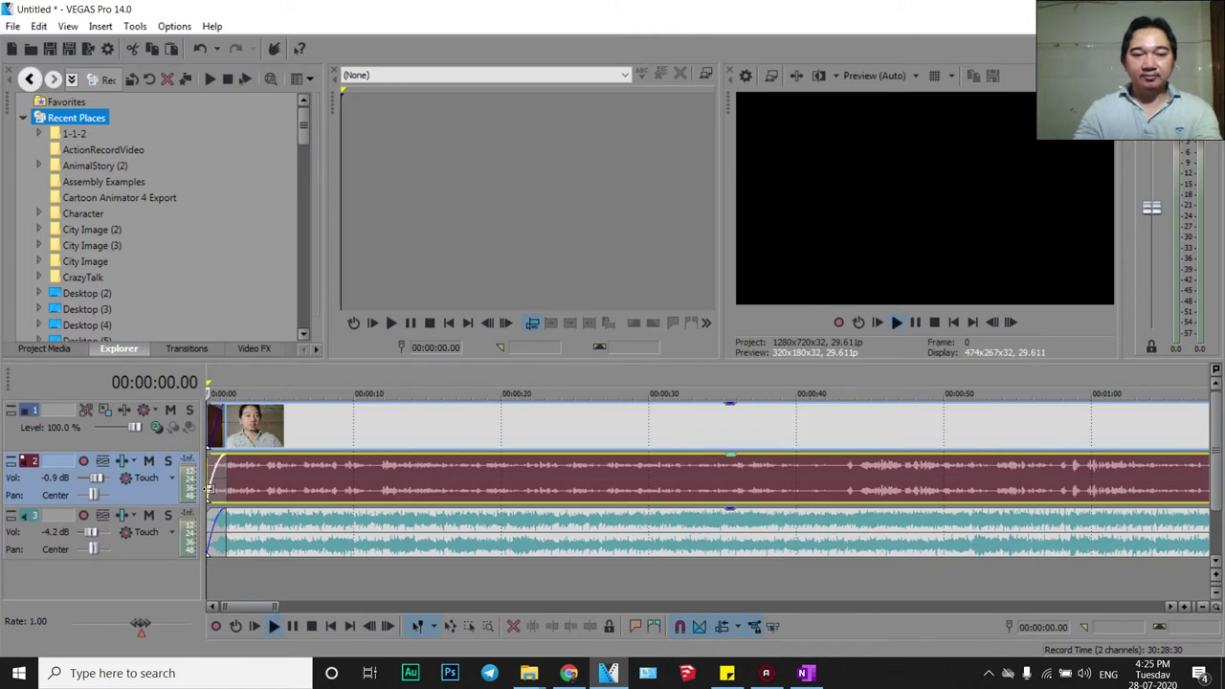
pyautogui.press('space')
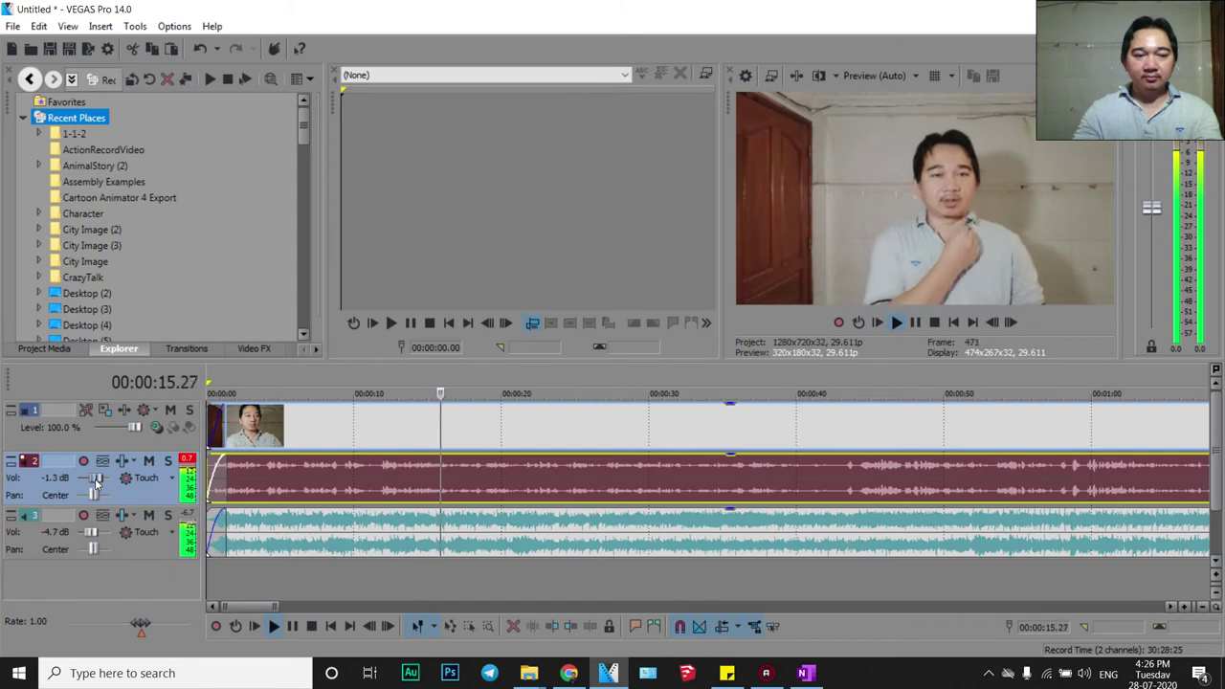
pyautogui.press('space')
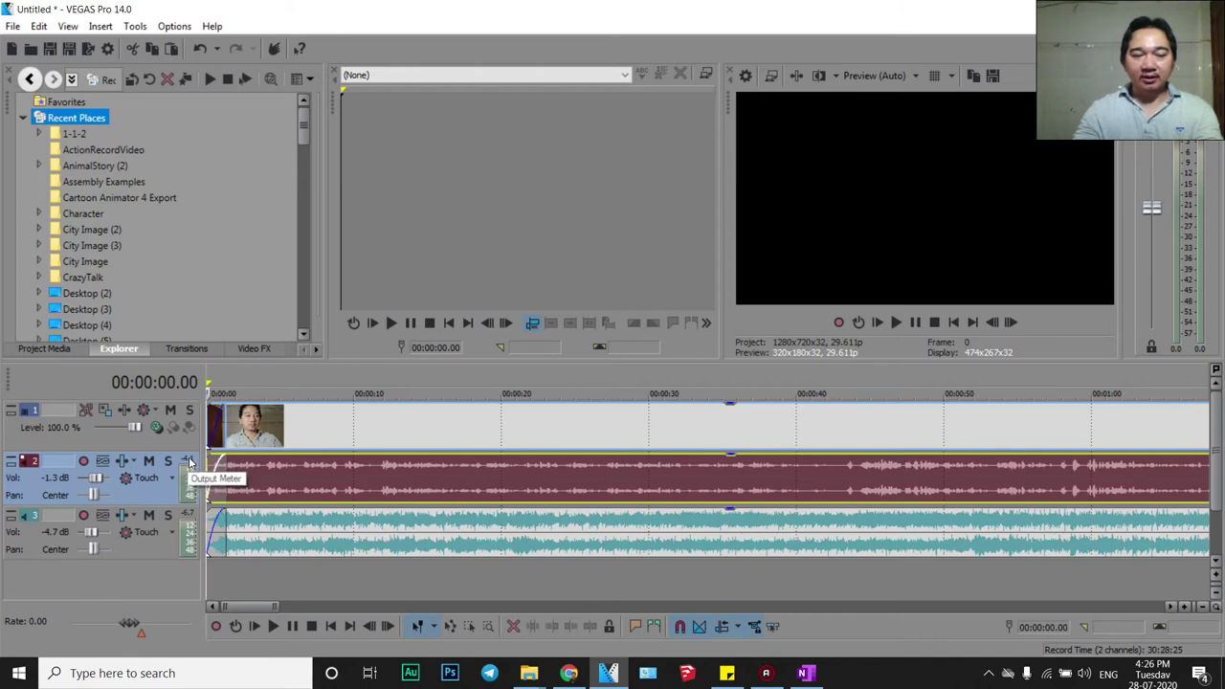
pyautogui.press('space')
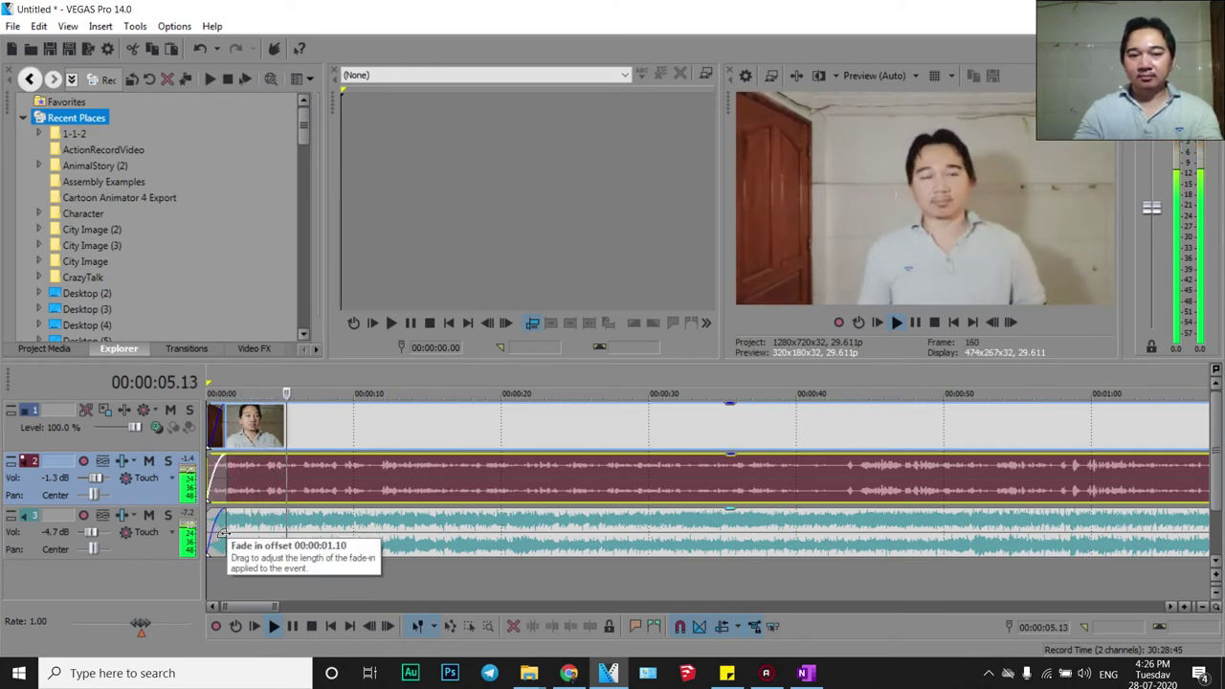
pyautogui.press('space')
# Find the cut point with short playbacks, remove about the first second of the video and voice clips, and shift both to the timeline start.
pyautogui.click(220, 490)
pyautogui.scroll(5, 297, 491)
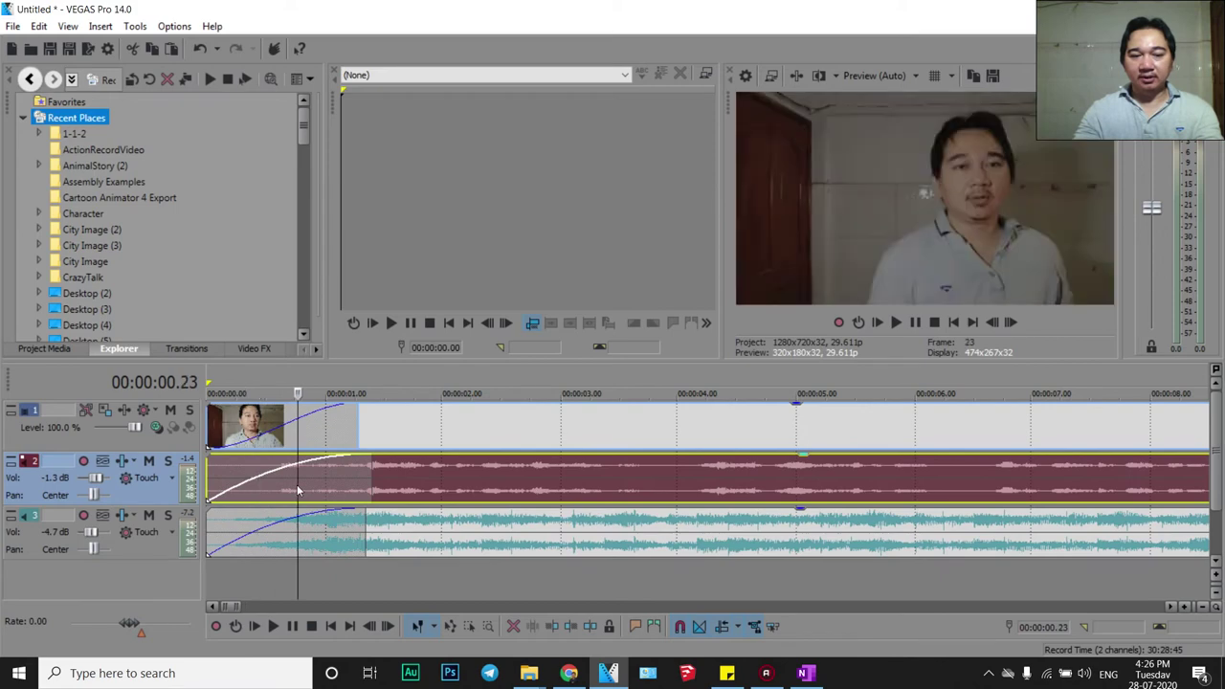
pyautogui.press('space')
pyautogui.press('space')
pyautogui.click(268, 487)
pyautogui.press('space')
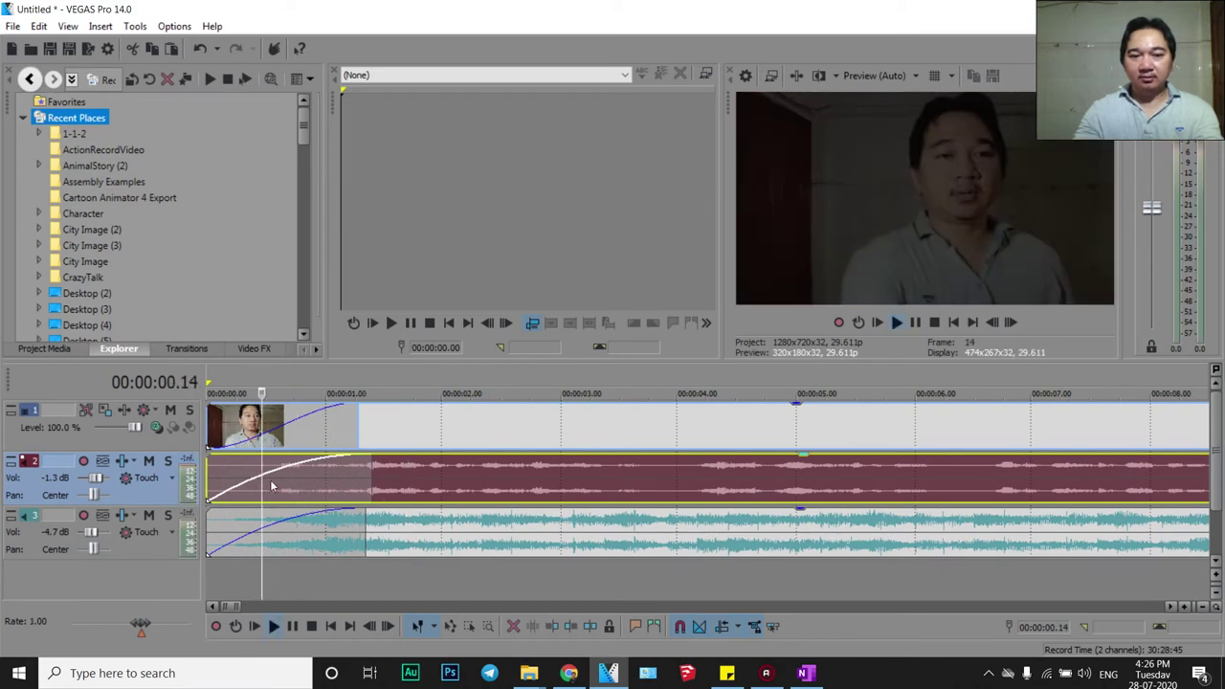
pyautogui.press('space')
pyautogui.click(338, 492)
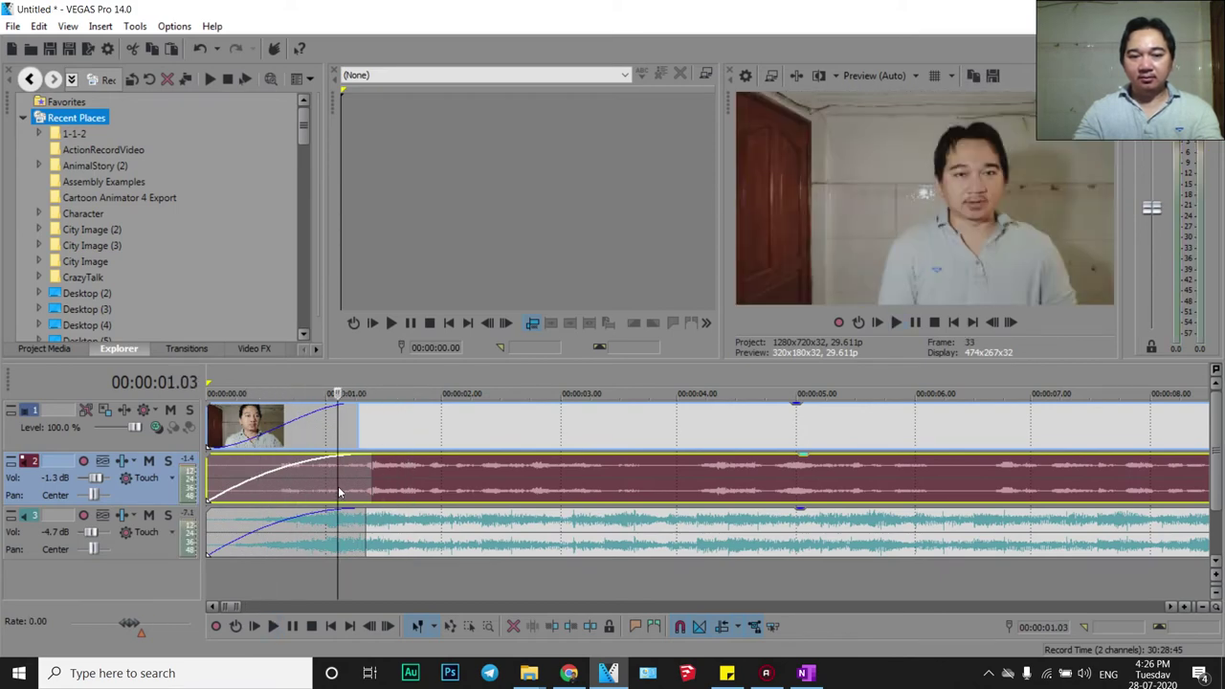
pyautogui.press('space')
pyautogui.press('space')
pyautogui.press('space')
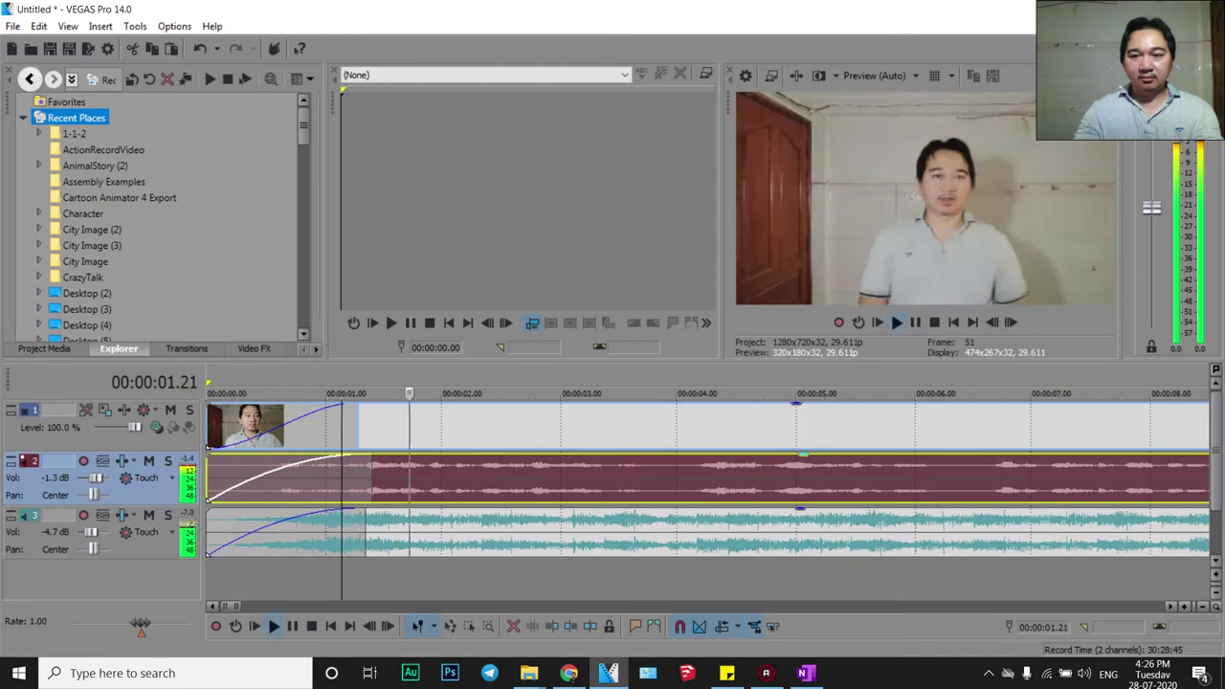
pyautogui.press('space')
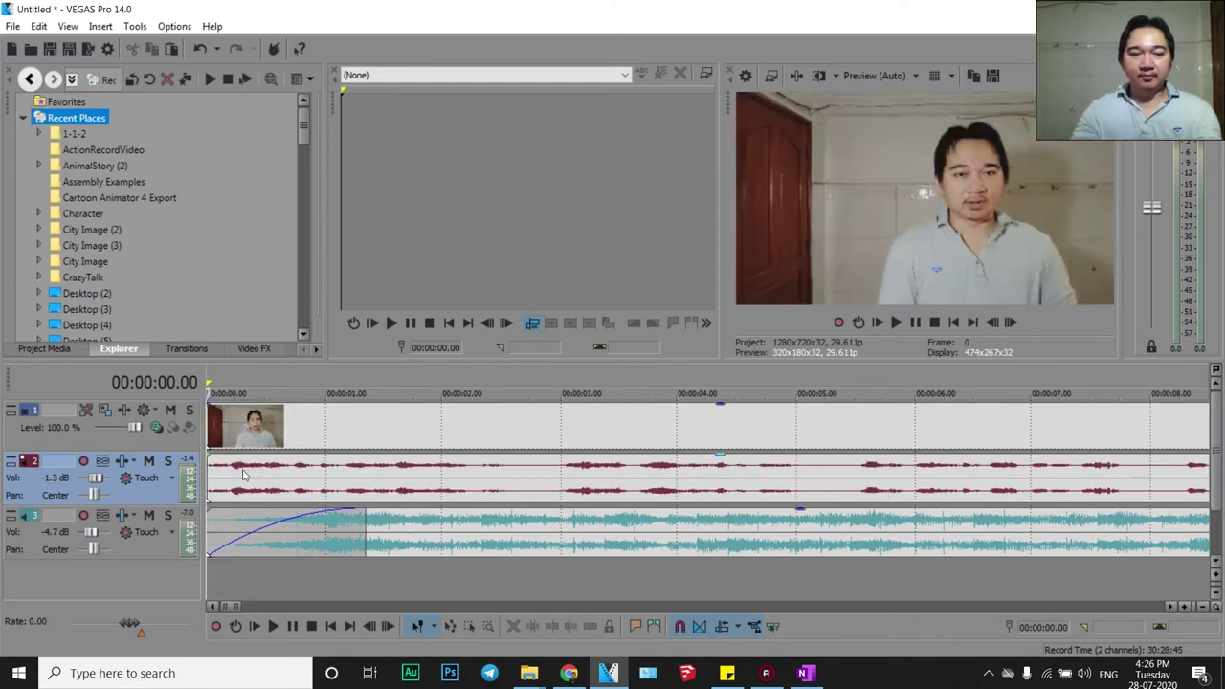
# Play the trimmed opening from the start to check the cut against the music.
pyautogui.press('space')
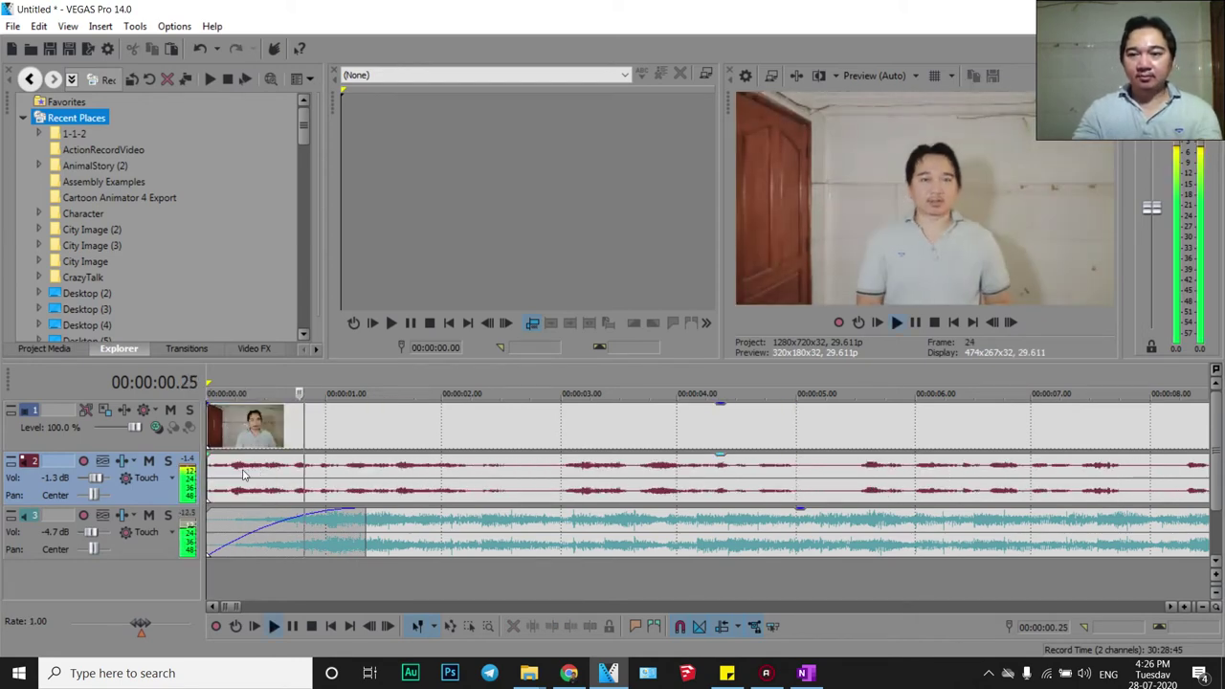
pyautogui.hotkey('ctrl', 'z')
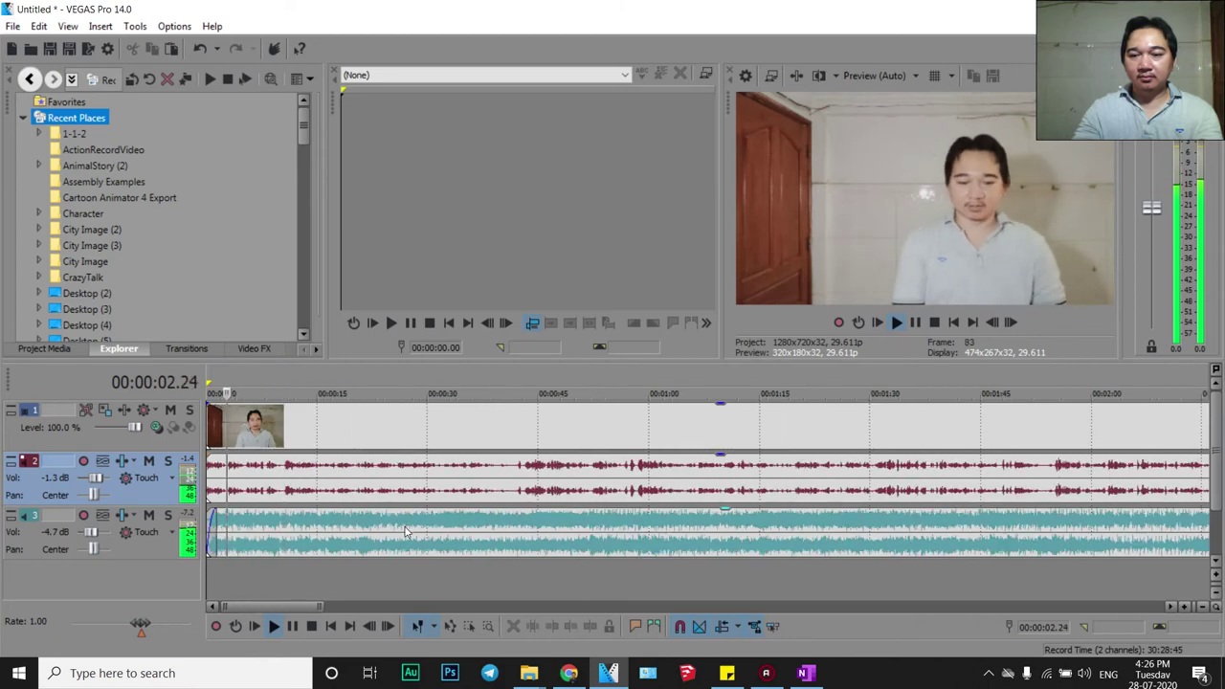
pyautogui.scroll(-5, 380, 534)
pyautogui.hotkey('ctrl', 'z')
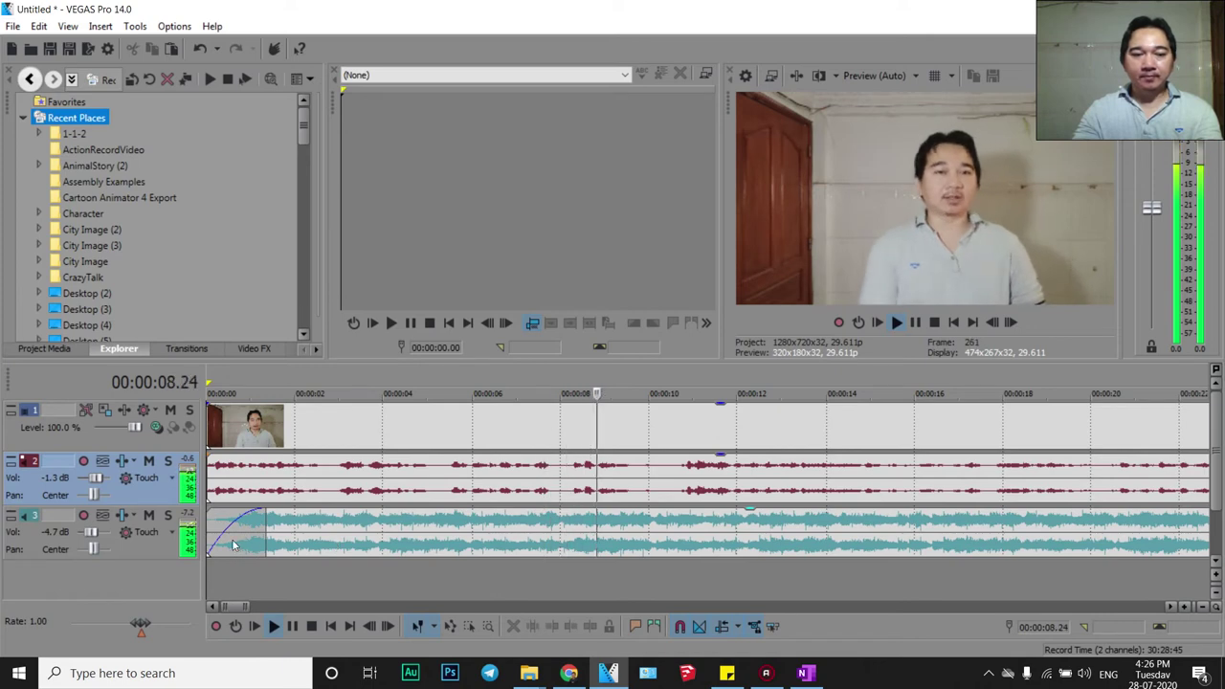
pyautogui.press('space')
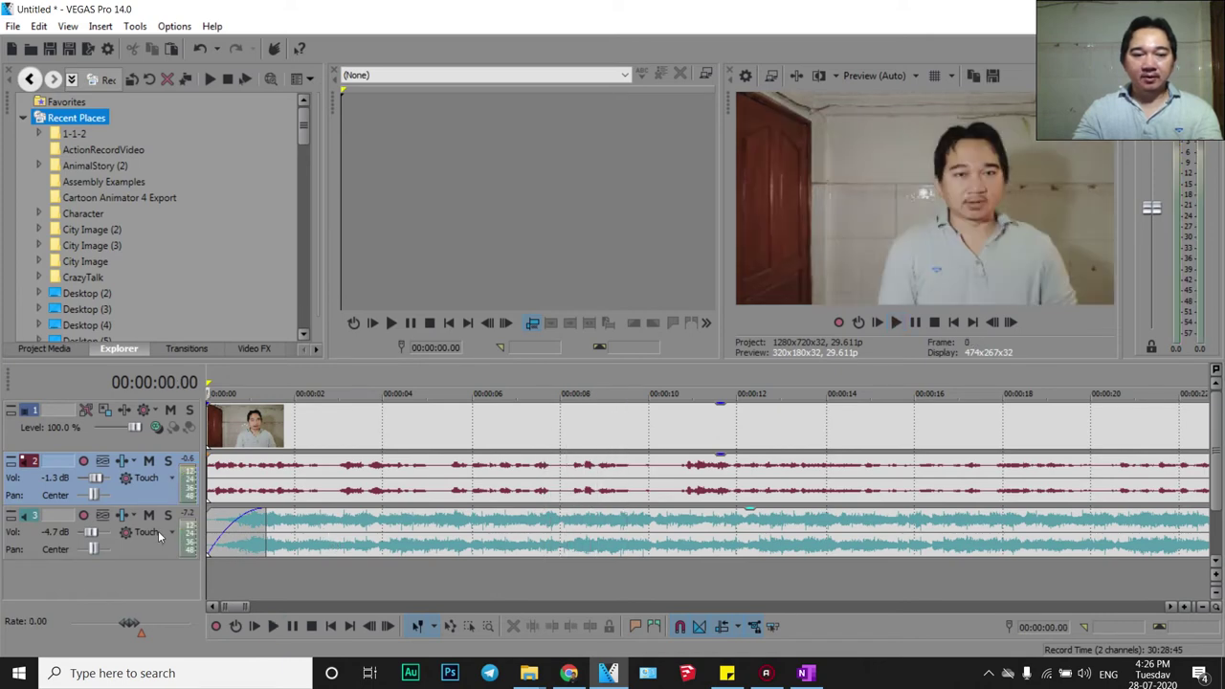
# Widen music EQ band 3 to 3.0 octaves, and set voice EQ band 3 to 1,119 Hz, 12.7 dB and band 1 to 132 Hz, 11.1 dB.
pyautogui.click(103, 515)
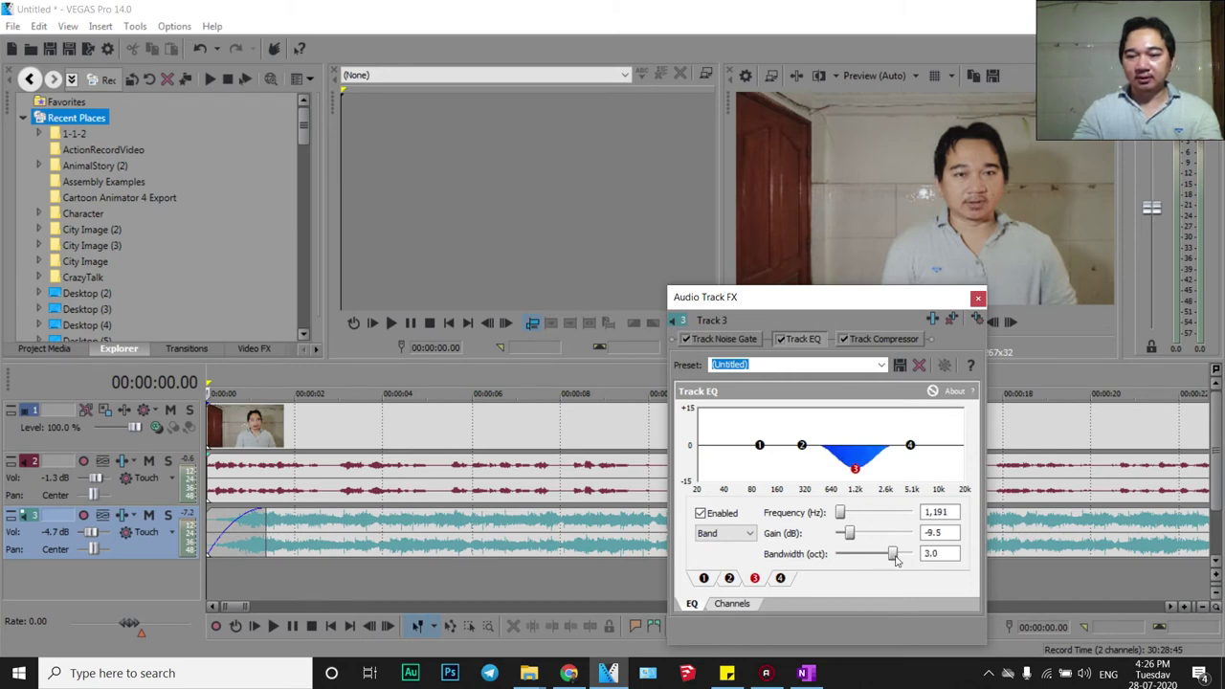
pyautogui.click(121, 466)
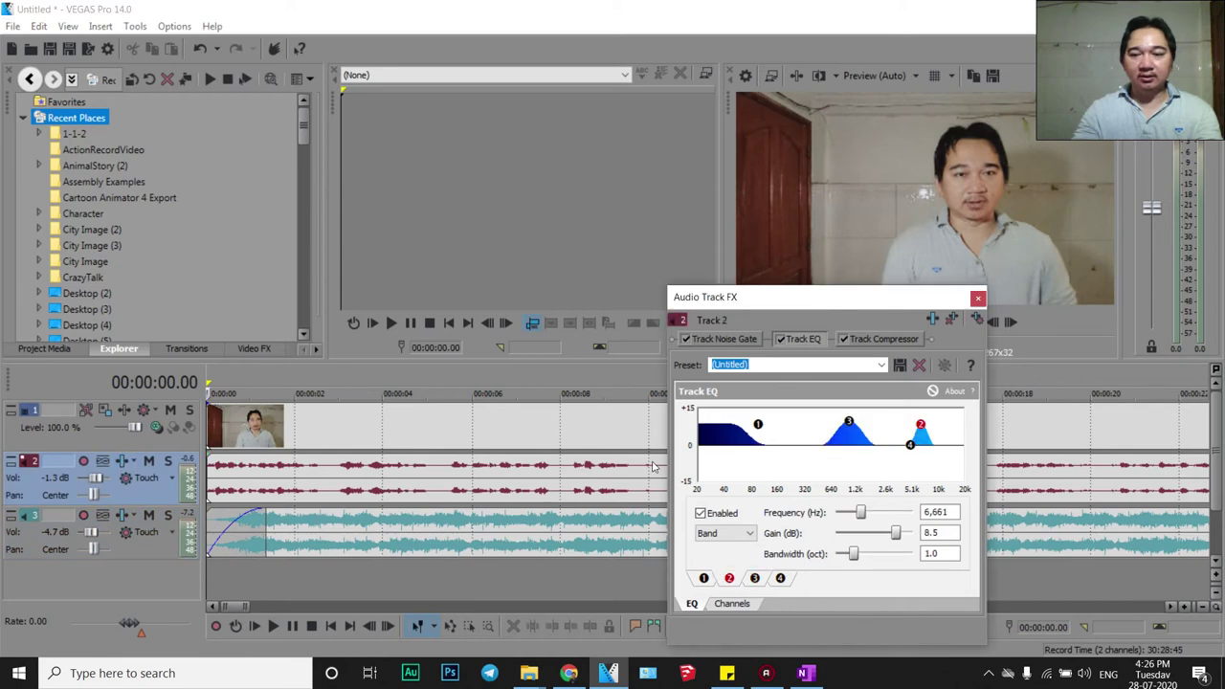
pyautogui.click(850, 421)
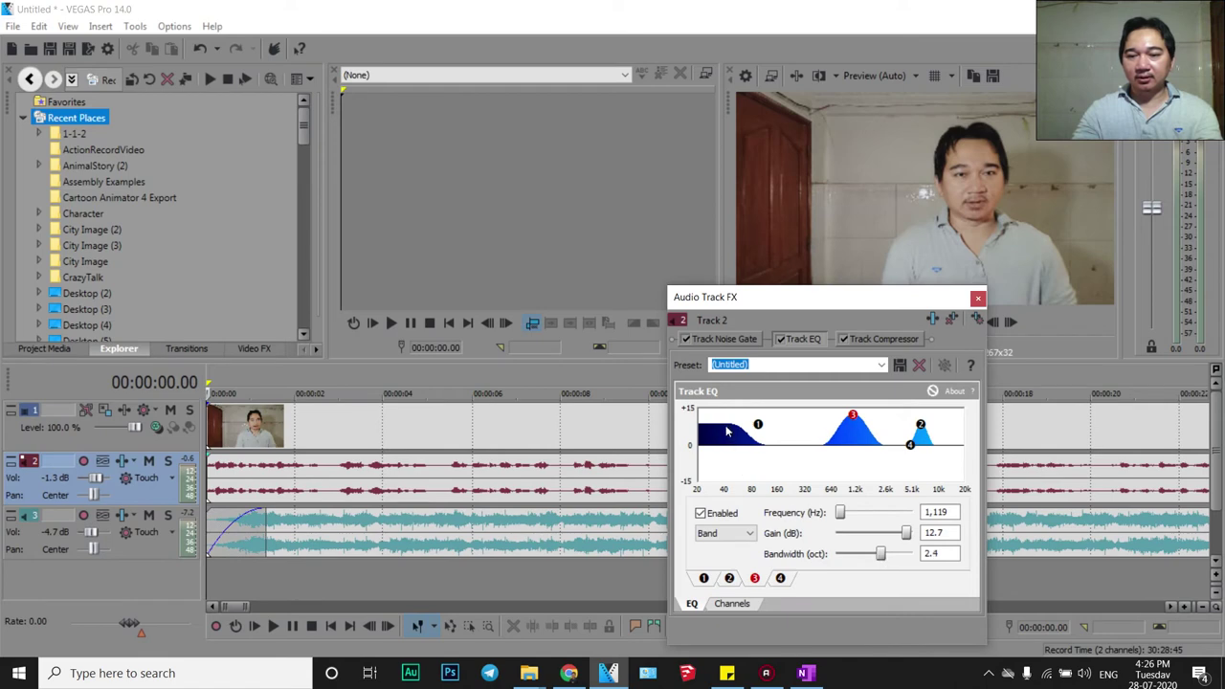
pyautogui.click(758, 423)
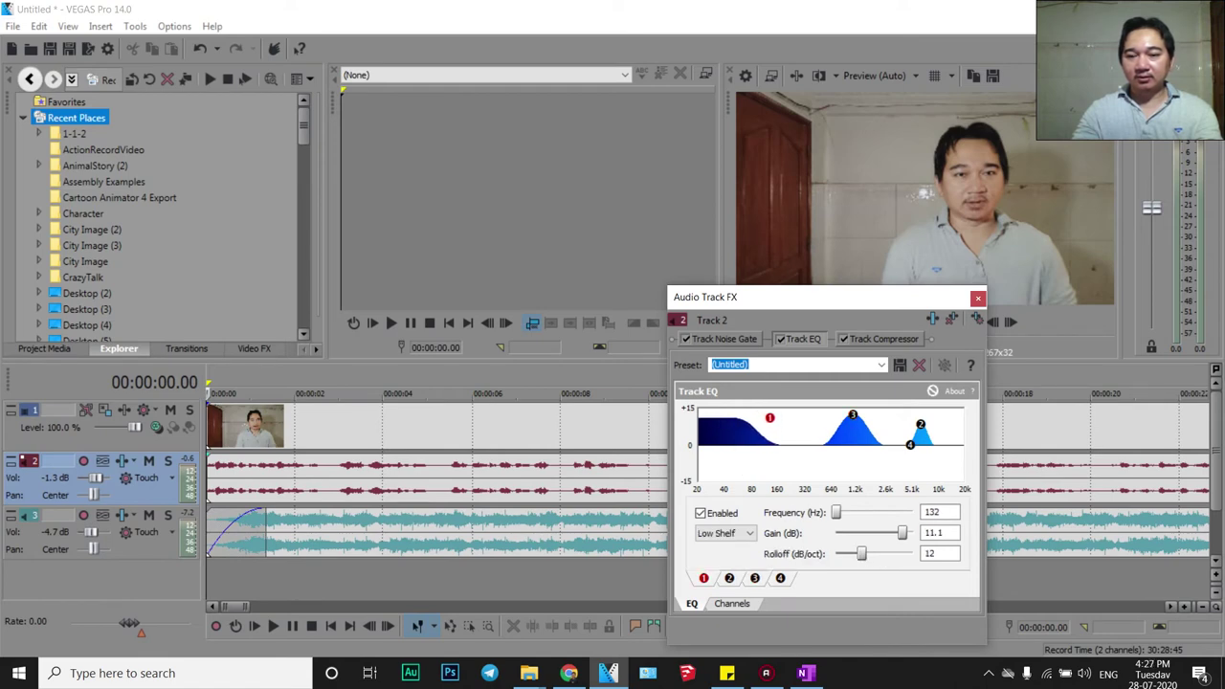
# Add fade-ins to the start of the trimmed voice and video clips, about as long as the music's fade-in.
pyautogui.click(216, 485)
pyautogui.press('space')
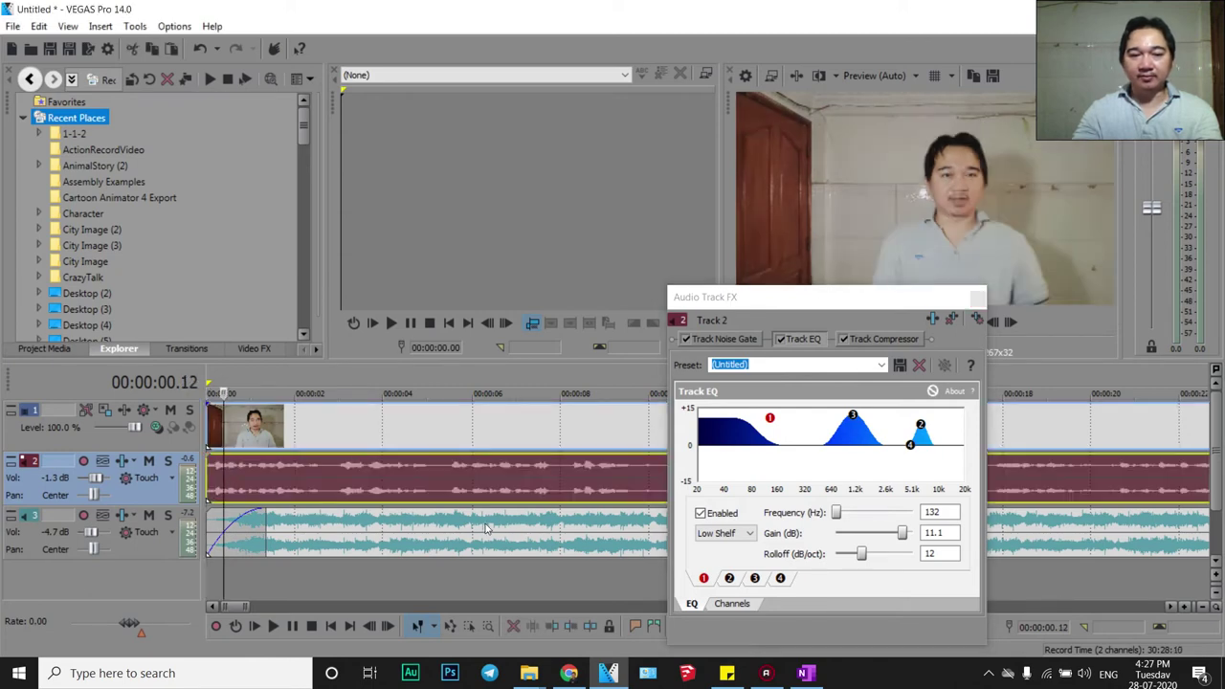
pyautogui.press('space')
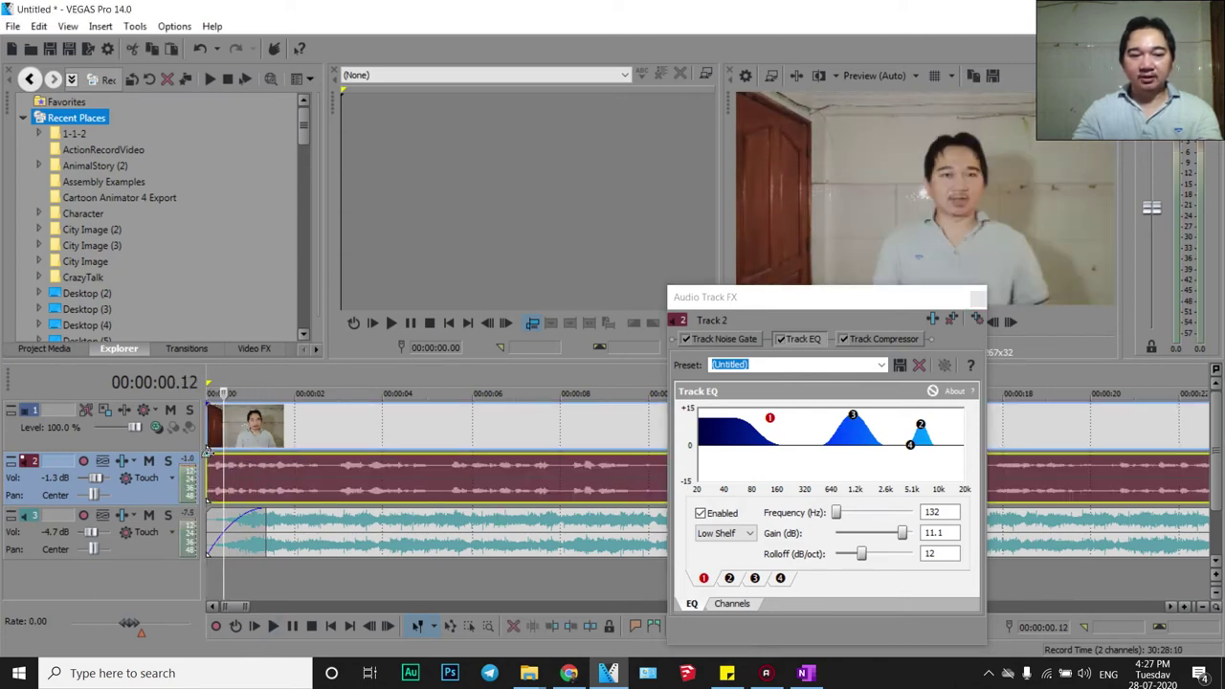
pyautogui.moveTo(207, 451); pyautogui.dragTo(257, 452)
pyautogui.moveTo(207, 402); pyautogui.dragTo(236, 446)
# Play from the start and set band 3 of the music track's EQ to 1,321 Hz with -11.4 dB gain.
pyautogui.click(209, 479)
pyautogui.press('space')
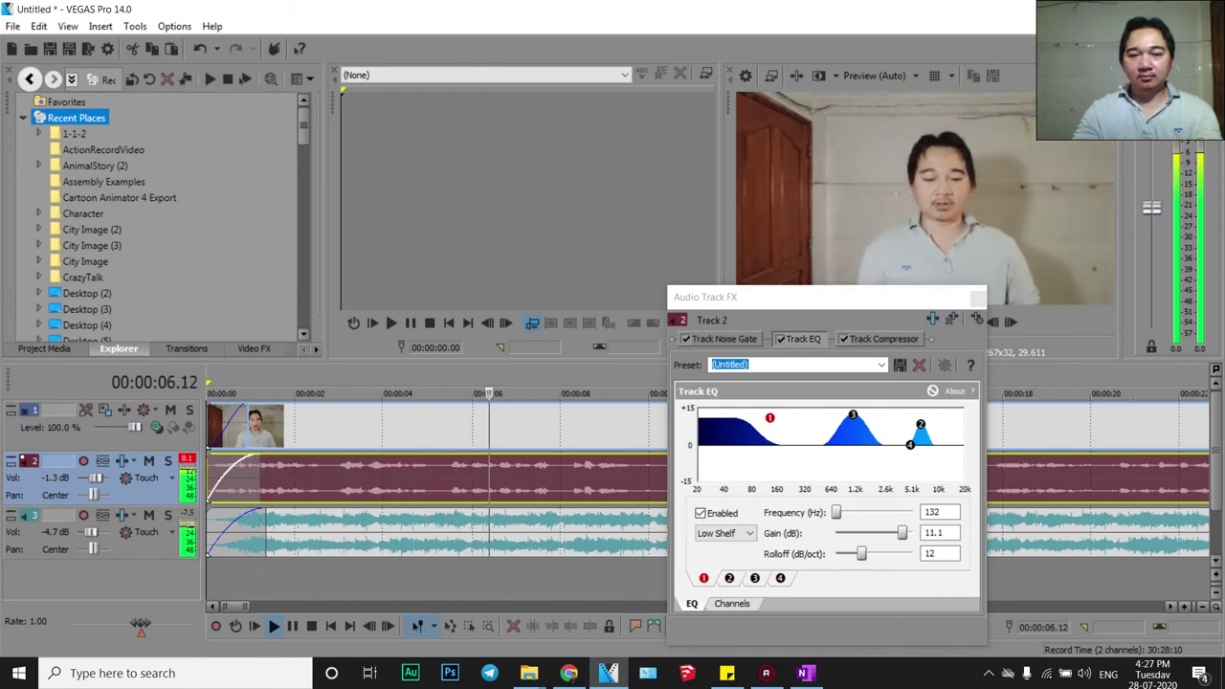
pyautogui.click(95, 518)
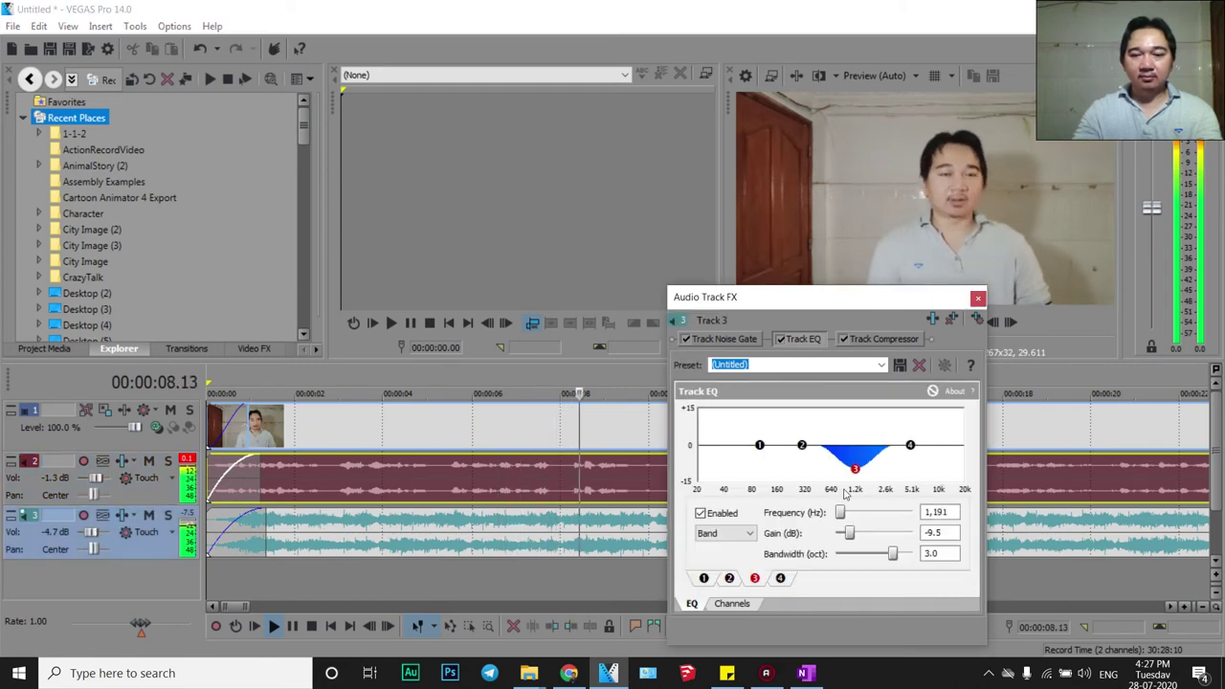
pyautogui.moveTo(854, 468); pyautogui.dragTo(856, 466)
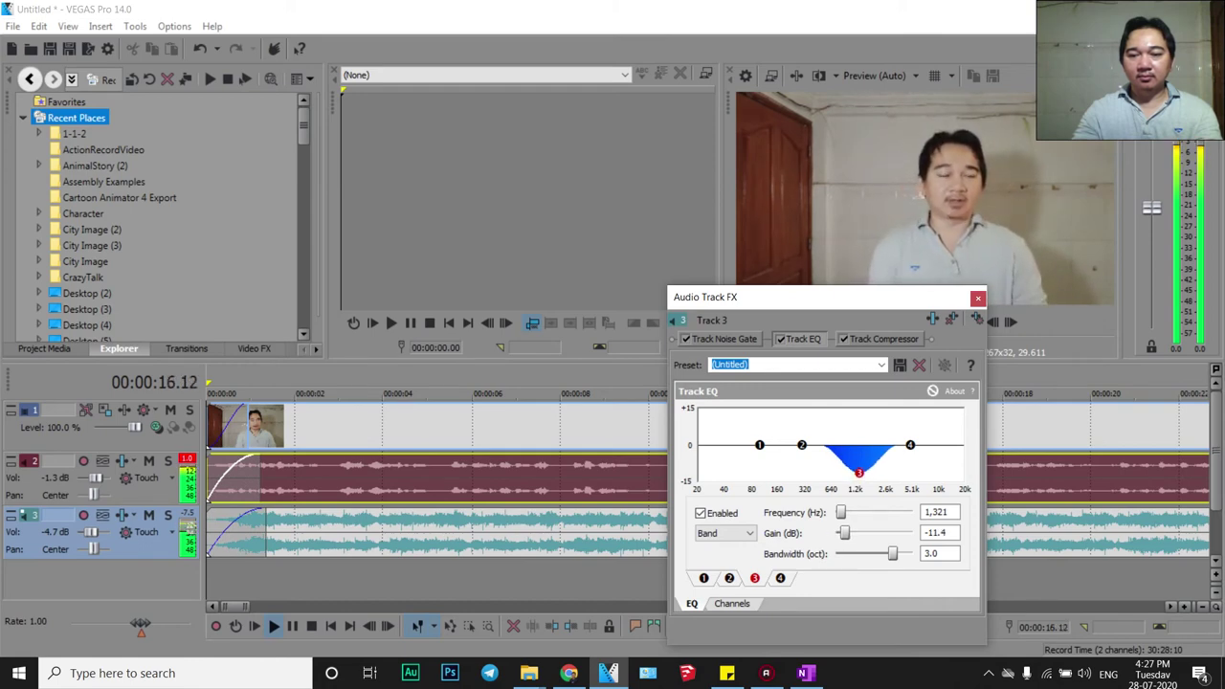
# Set voice EQ band 3 to 1,216 Hz, 11.1 dB, 3.0 octaves, band 2 to 7,864 Hz, 10.8 dB, and band 1 to 153 Hz, 11.4 dB.
pyautogui.click(122, 463)
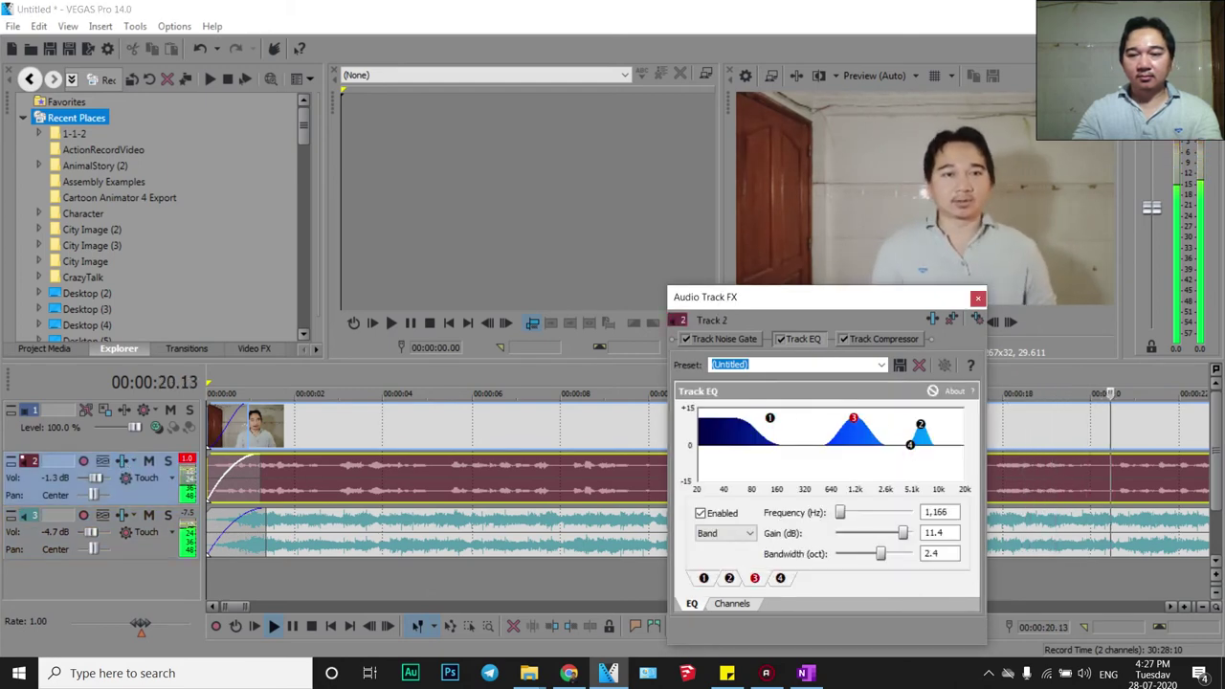
pyautogui.moveTo(853, 420); pyautogui.dragTo(856, 420)
pyautogui.moveTo(882, 560); pyautogui.dragTo(894, 560)
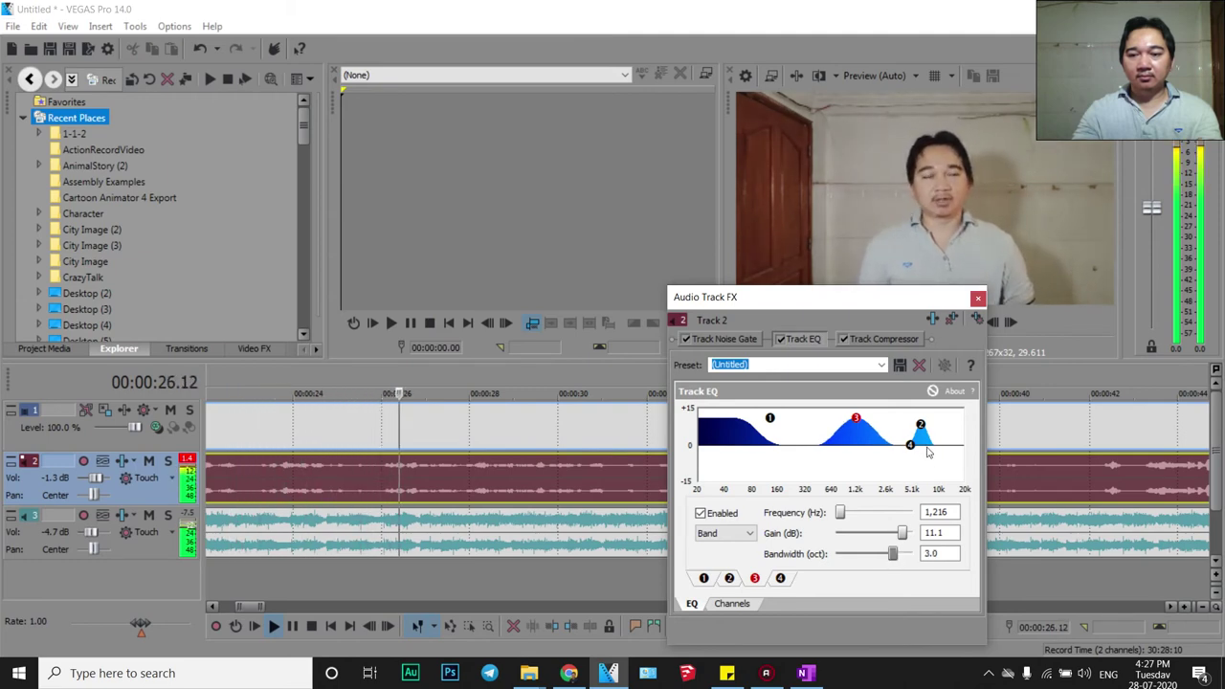
pyautogui.moveTo(920, 424); pyautogui.dragTo(928, 418)
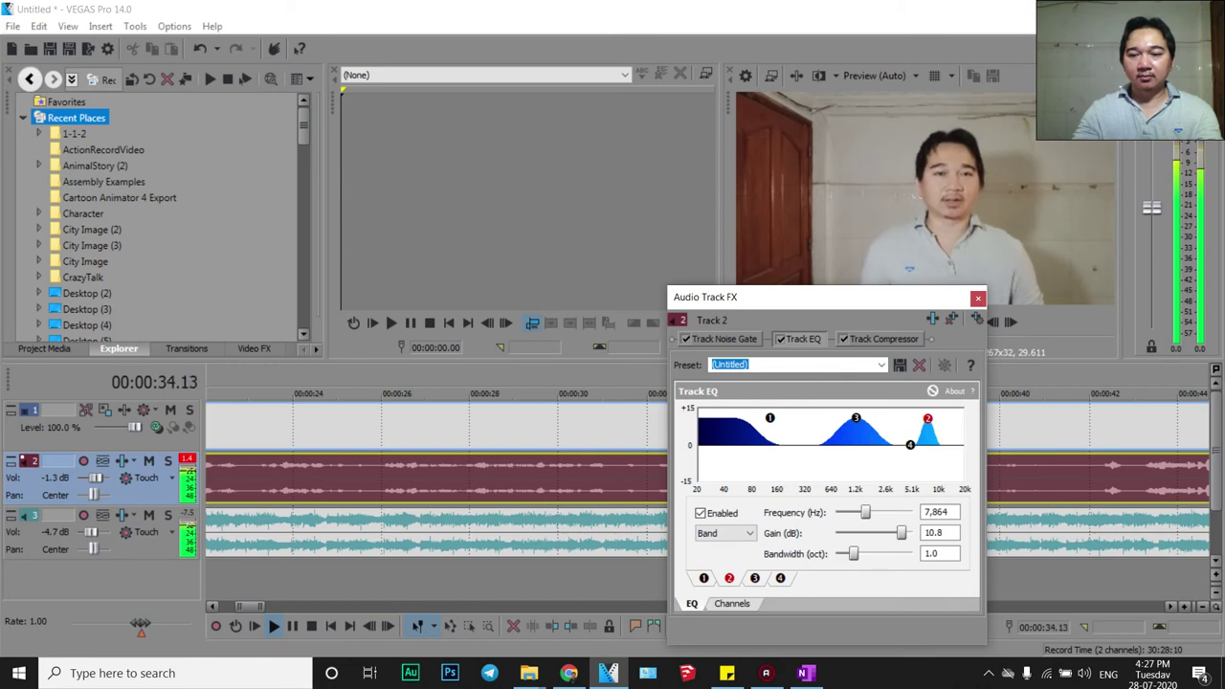
pyautogui.moveTo(770, 418); pyautogui.dragTo(776, 419)
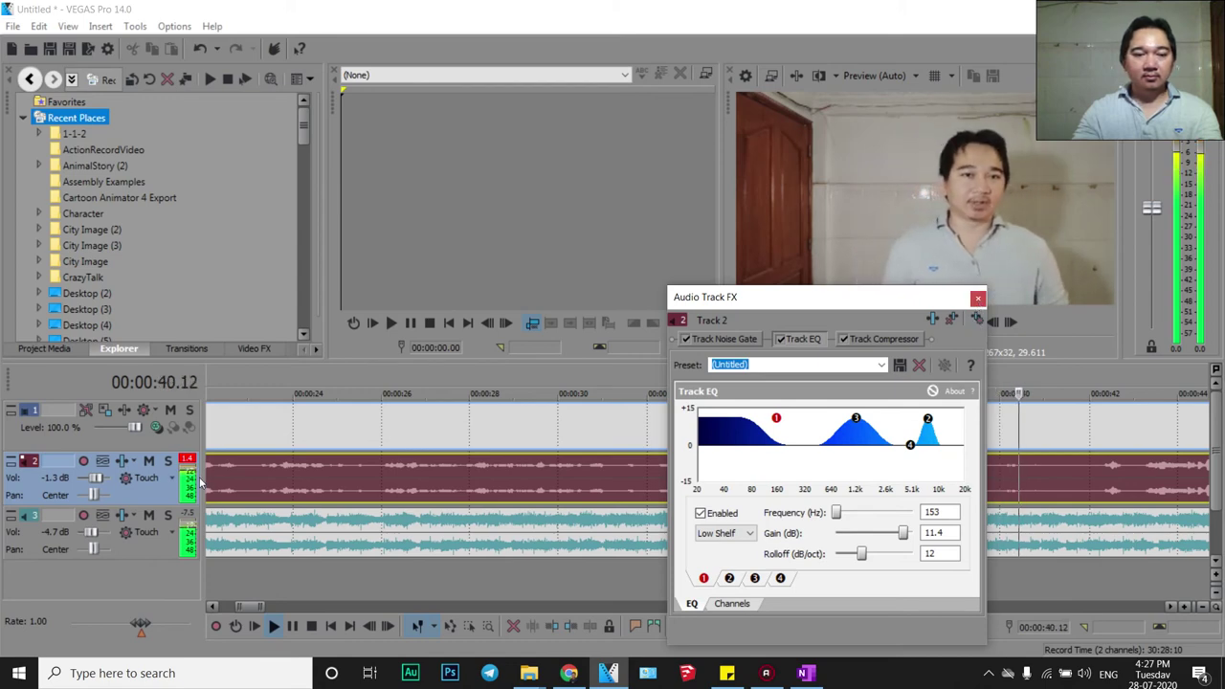
# Set the voice track's volume to -2.3 dB and the music track's to -4.9 dB during playback, and close the effects window.
pyautogui.click(488, 546)
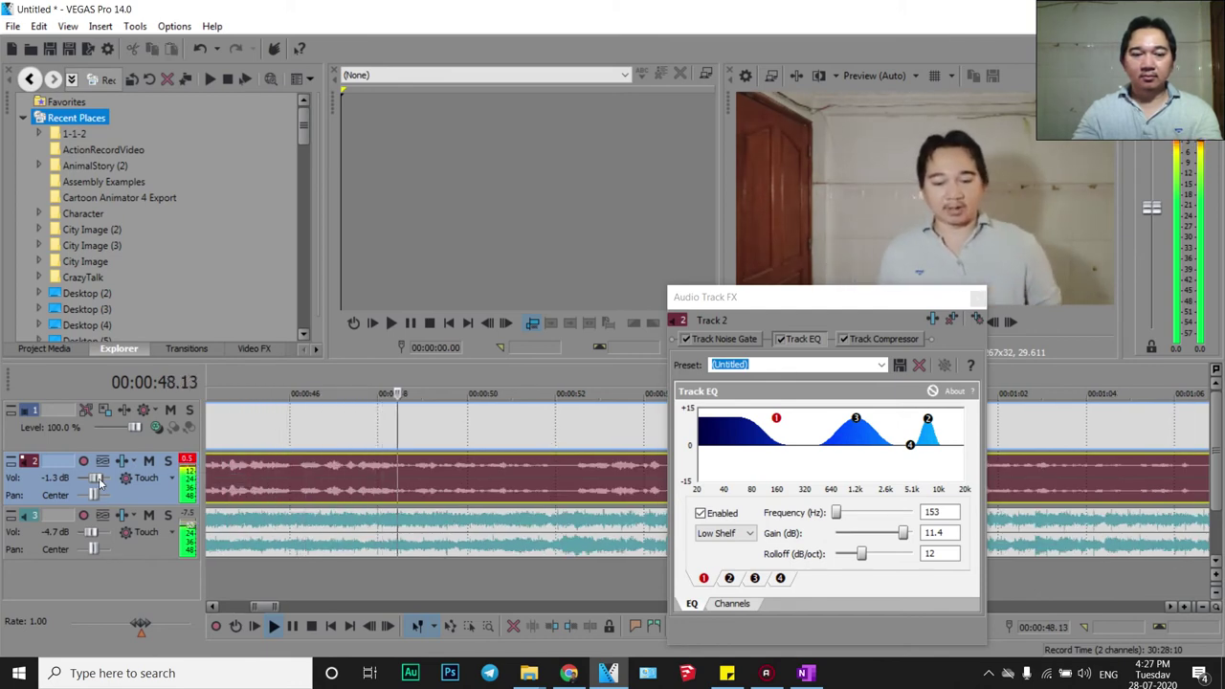
pyautogui.moveTo(96, 484); pyautogui.dragTo(94, 484)
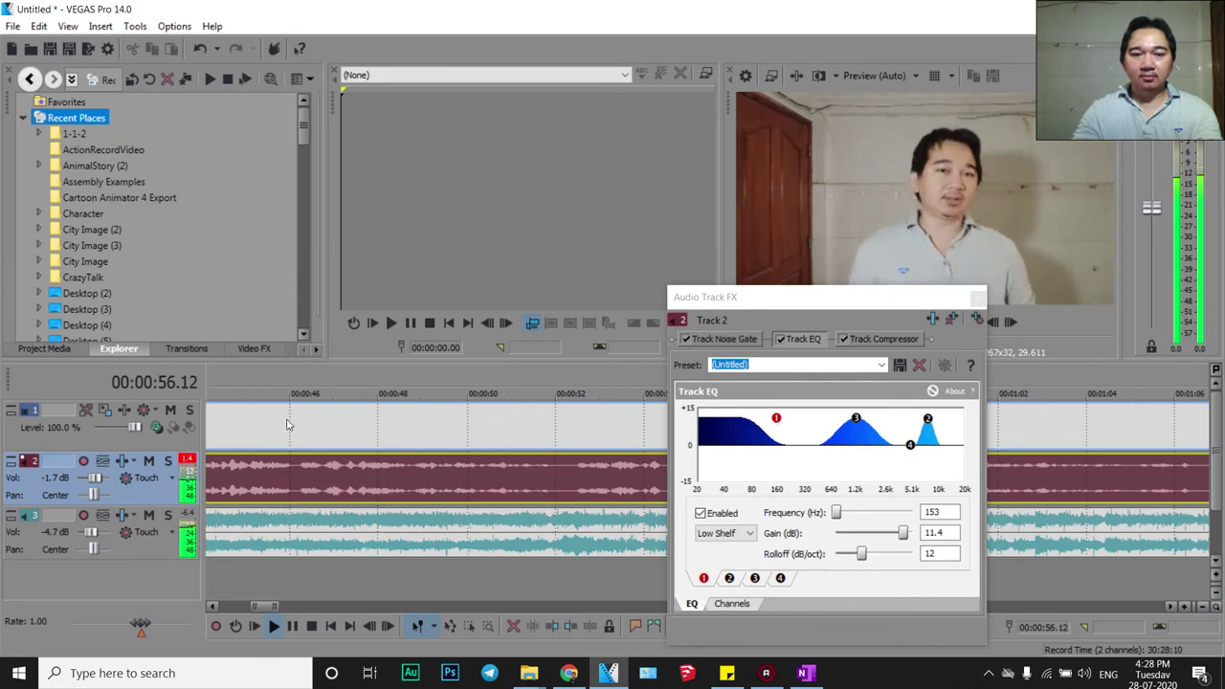
pyautogui.moveTo(100, 484); pyautogui.dragTo(96, 487)
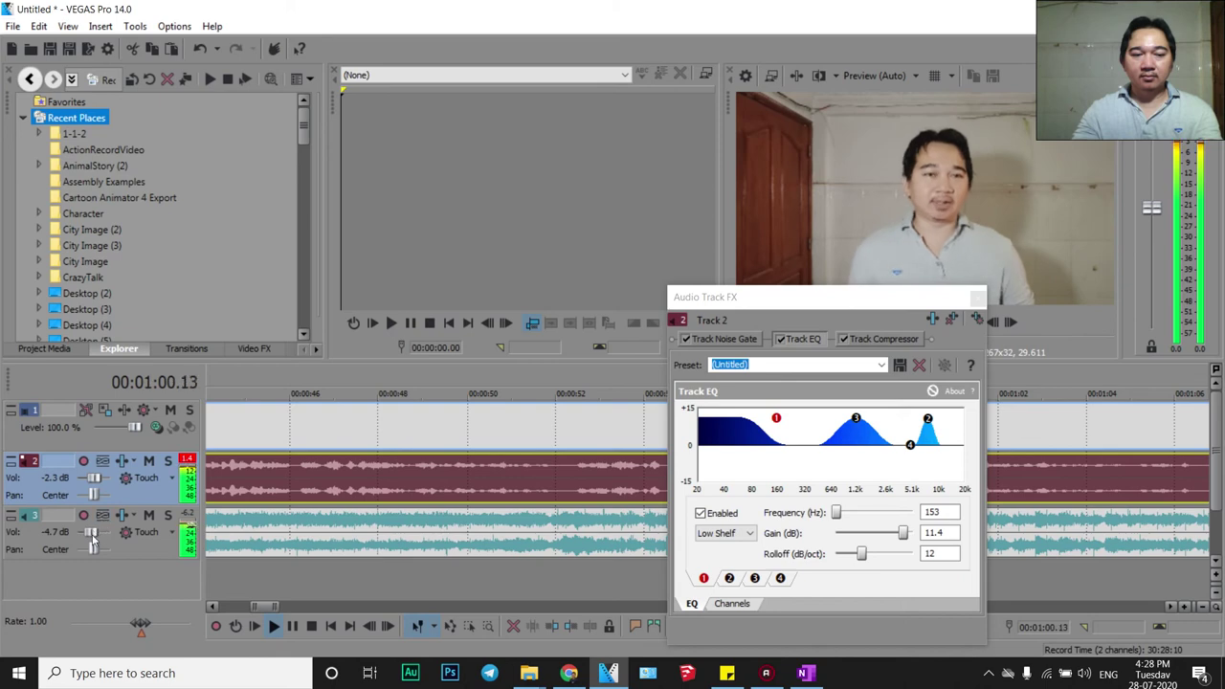
pyautogui.moveTo(91, 533); pyautogui.dragTo(91, 542)
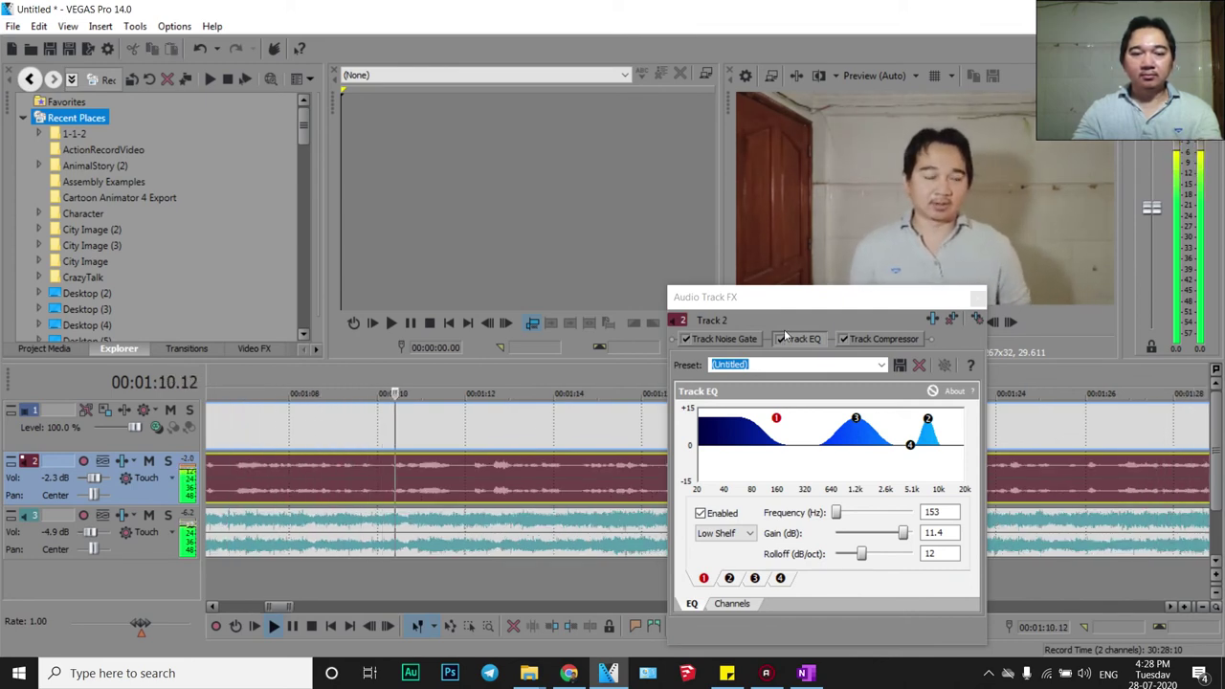
pyautogui.click(979, 296)
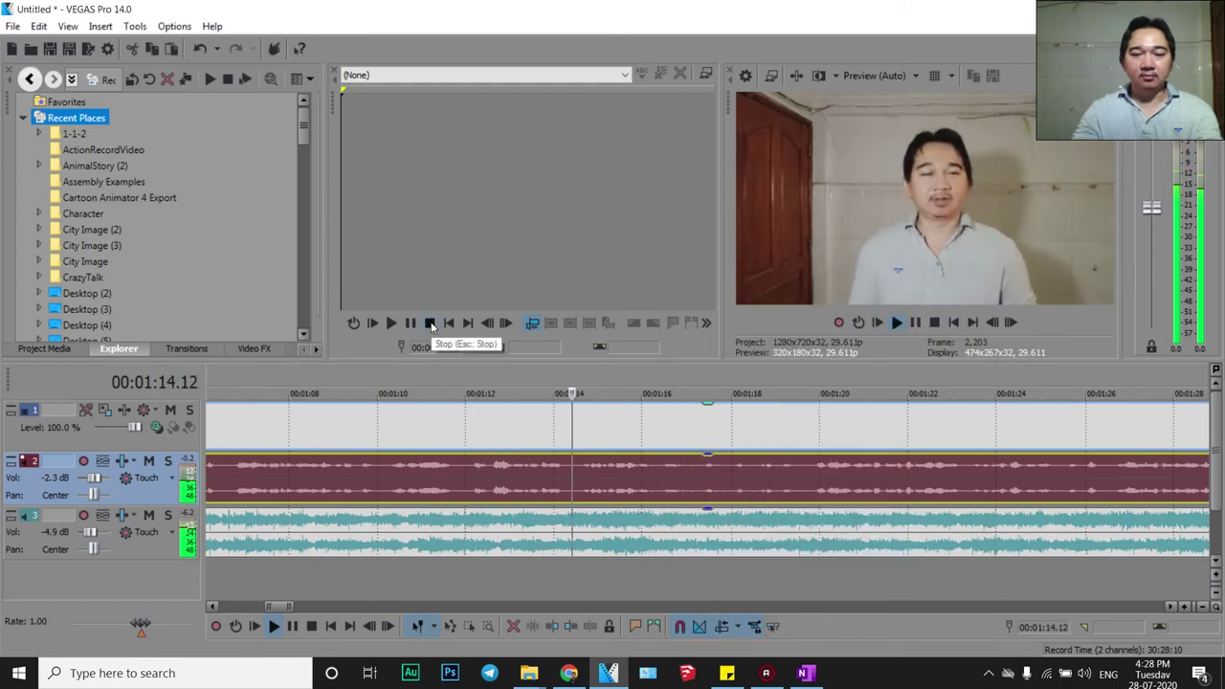
pyautogui.press('space')
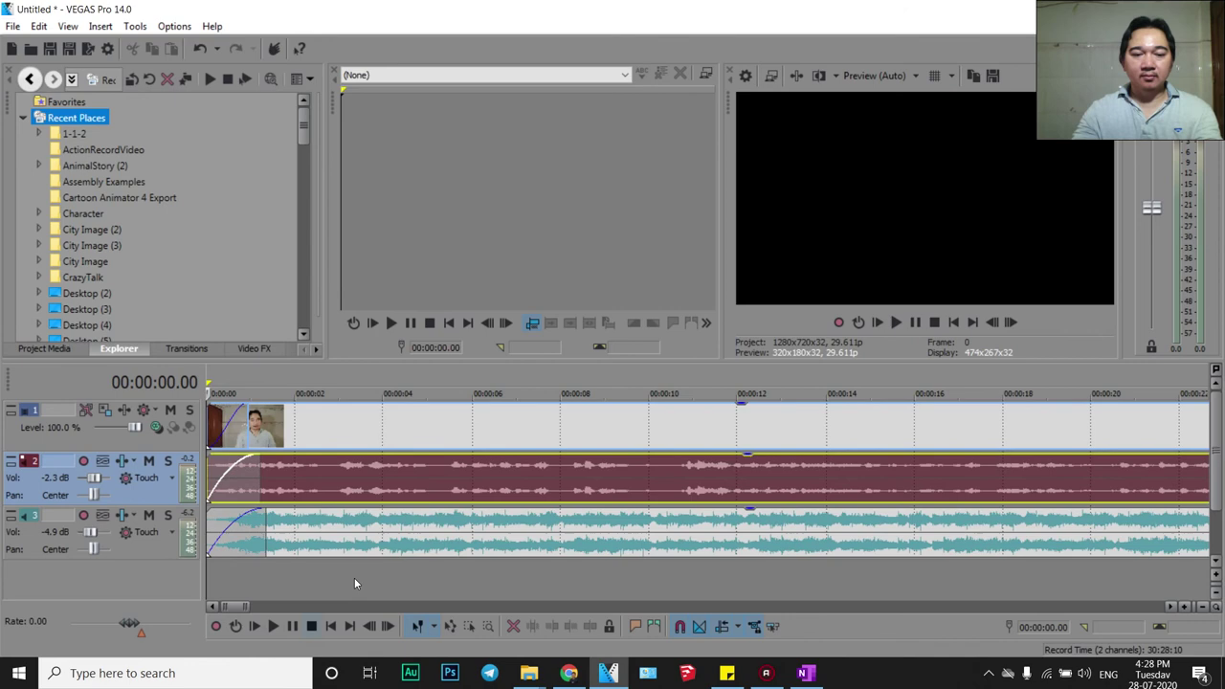
# Set the time selection to the whole video clip and open Save As for the project in the YouTuber folder's Learn Video Cartoon subfolder.
pyautogui.click(393, 422)
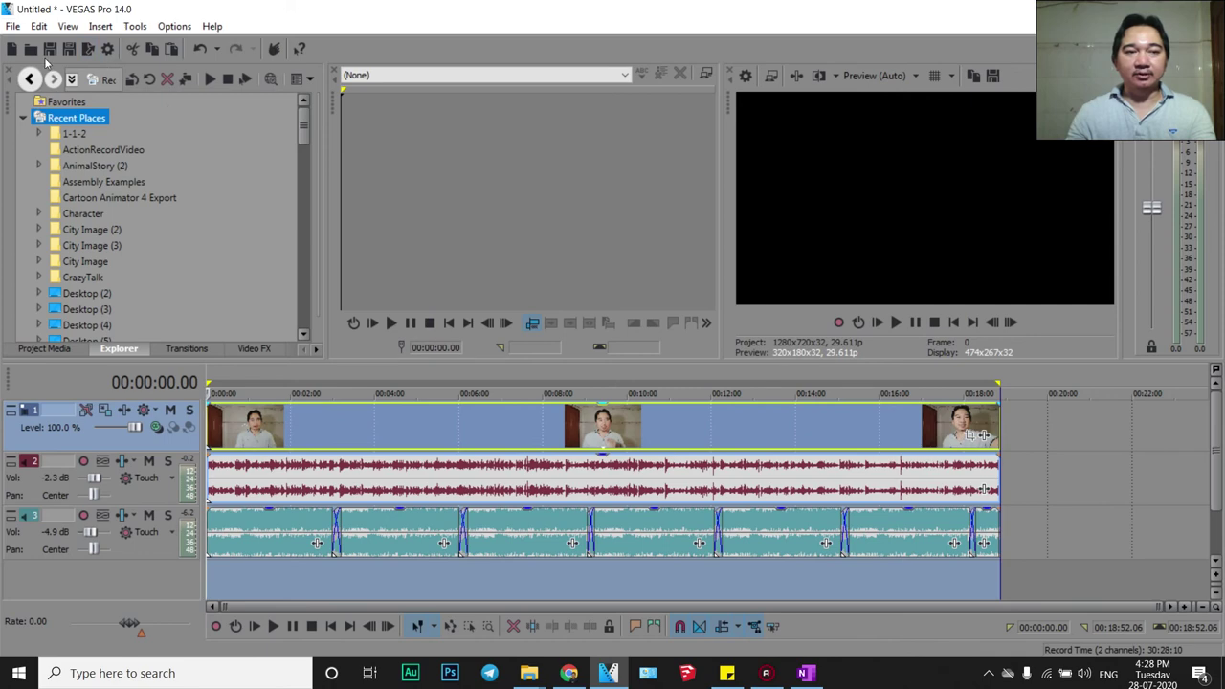
pyautogui.click(13, 26)
pyautogui.click(26, 105)
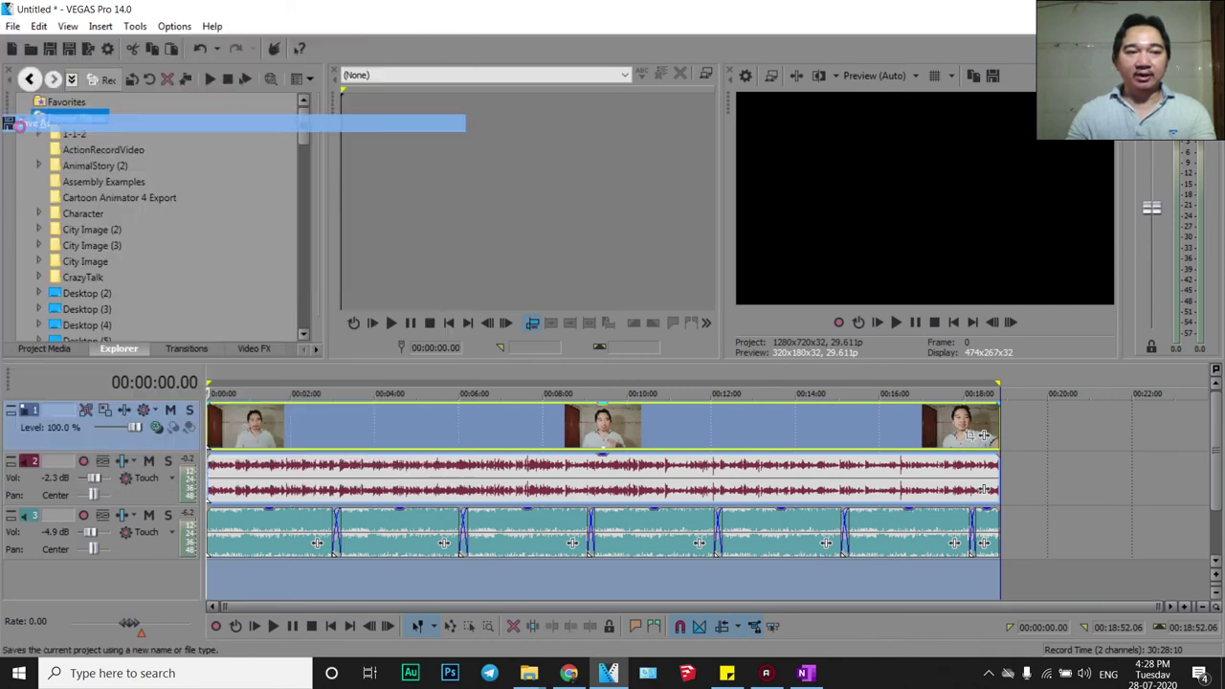
pyautogui.click(714, 131)
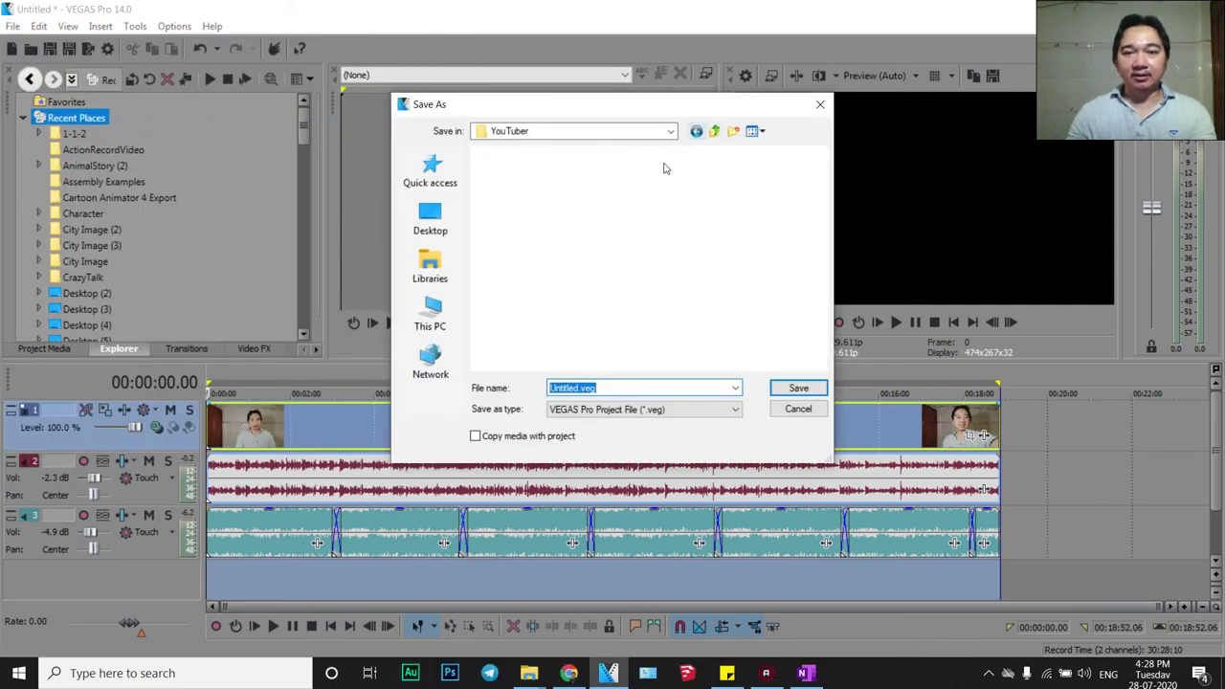
pyautogui.click(525, 214)
pyautogui.doubleClick(524, 214)
# Name the project file with the Khmer title ending in "Audio library", copied from the sticky note's first paragraph, and save it.
pyautogui.click(619, 387)
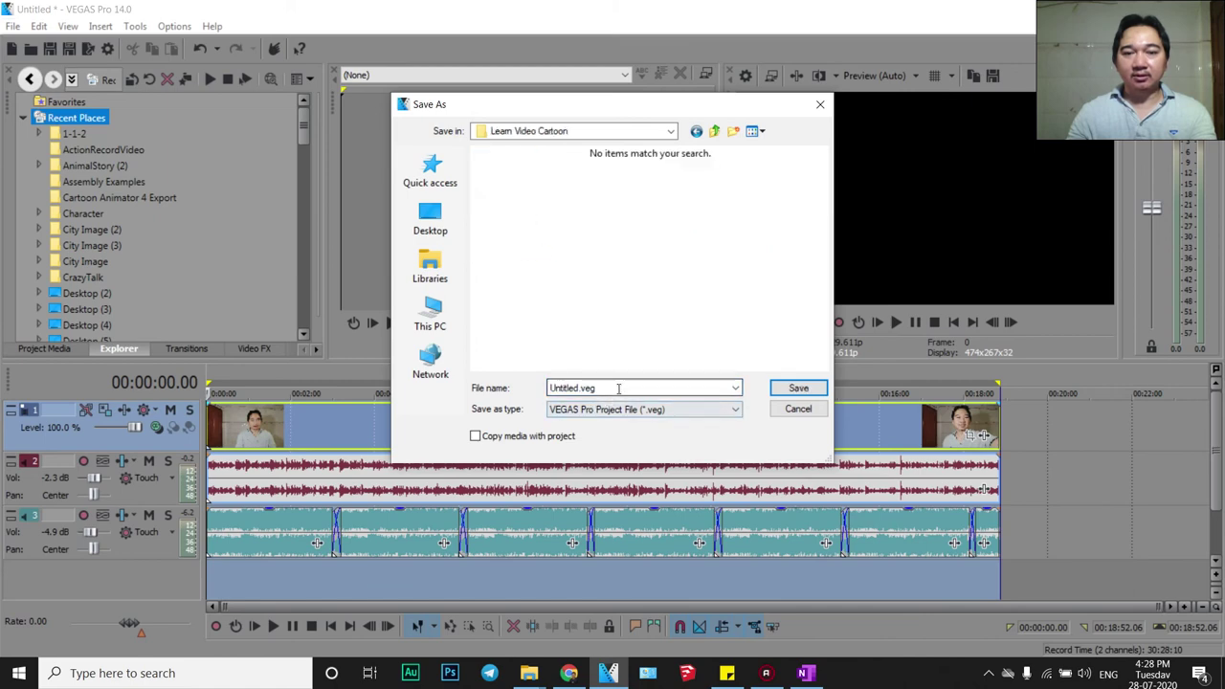
pyautogui.doubleClick(619, 388)
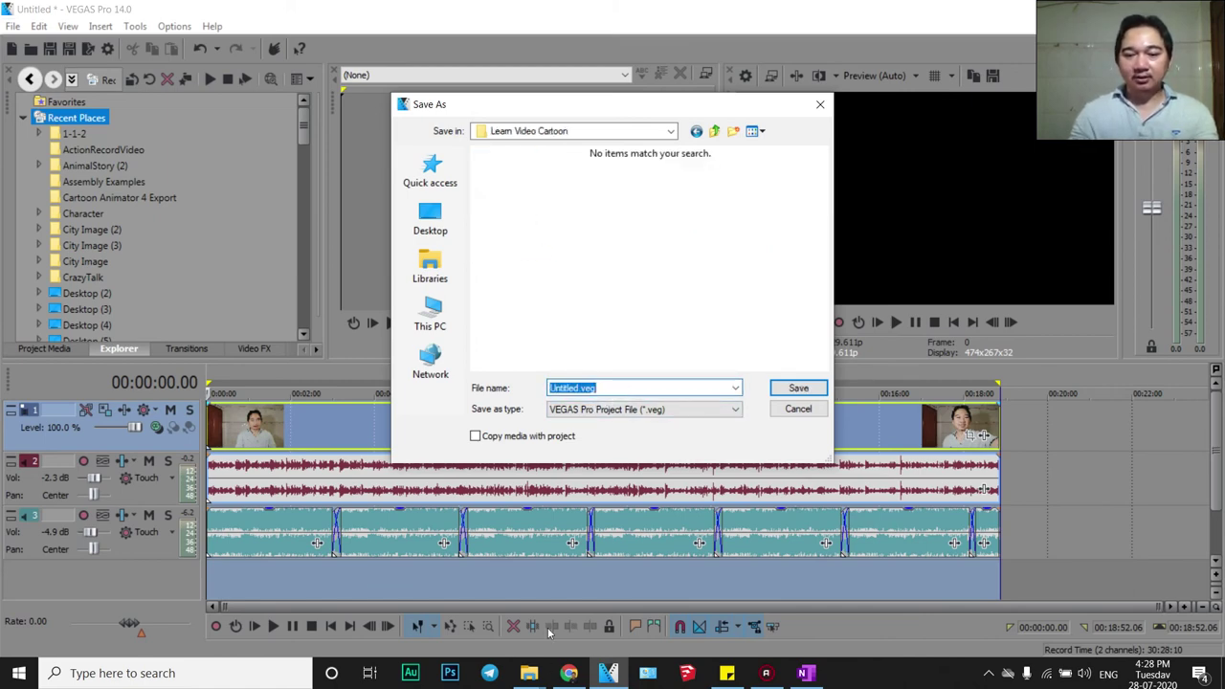
pyautogui.click(735, 676)
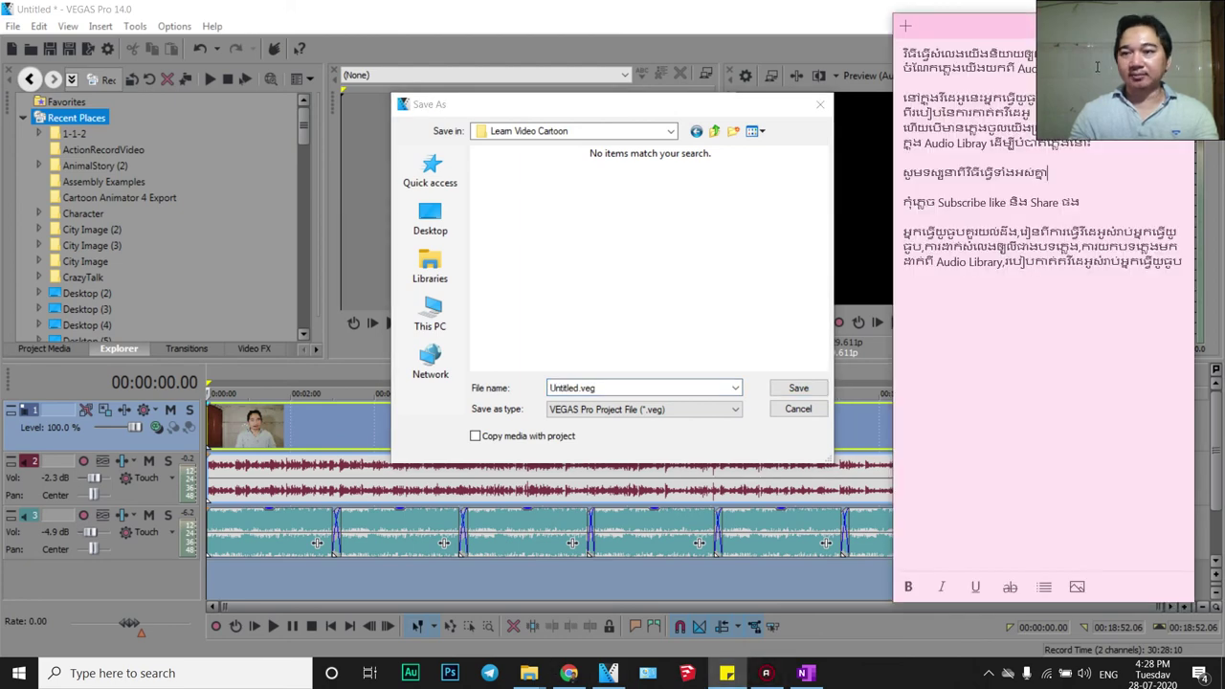
pyautogui.moveTo(1097, 67); pyautogui.dragTo(902, 48)
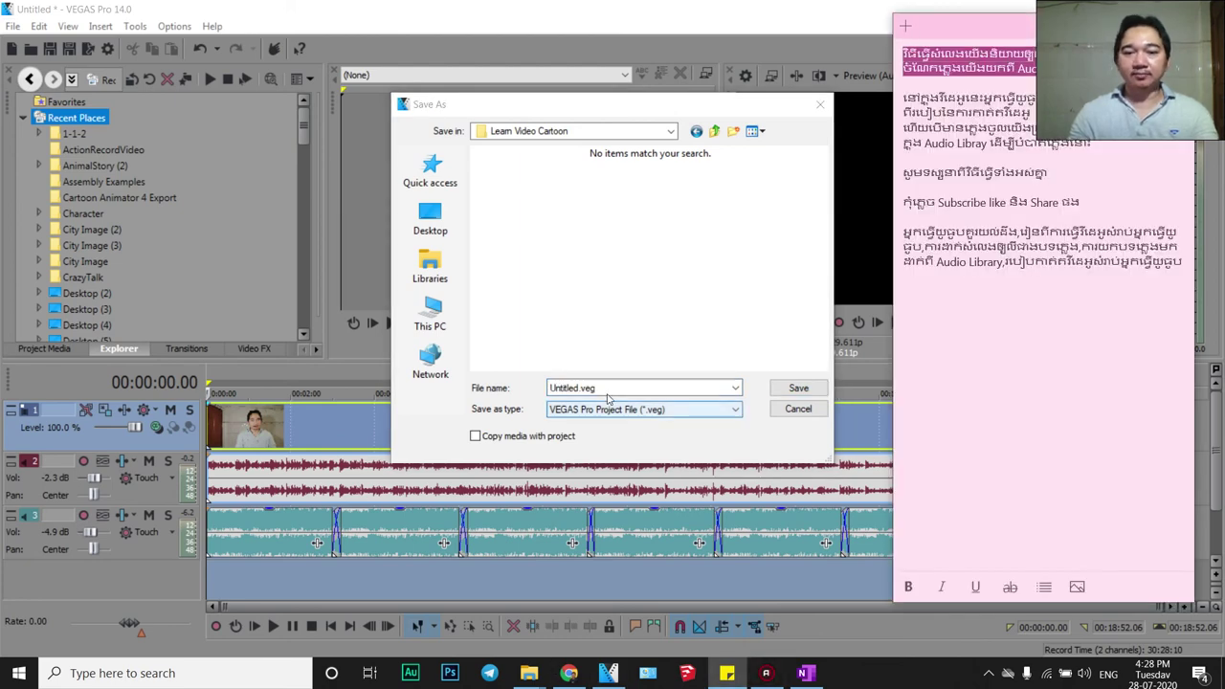
pyautogui.click(607, 398)
pyautogui.hotkey('ctrl', 'v')
pyautogui.click(799, 388)
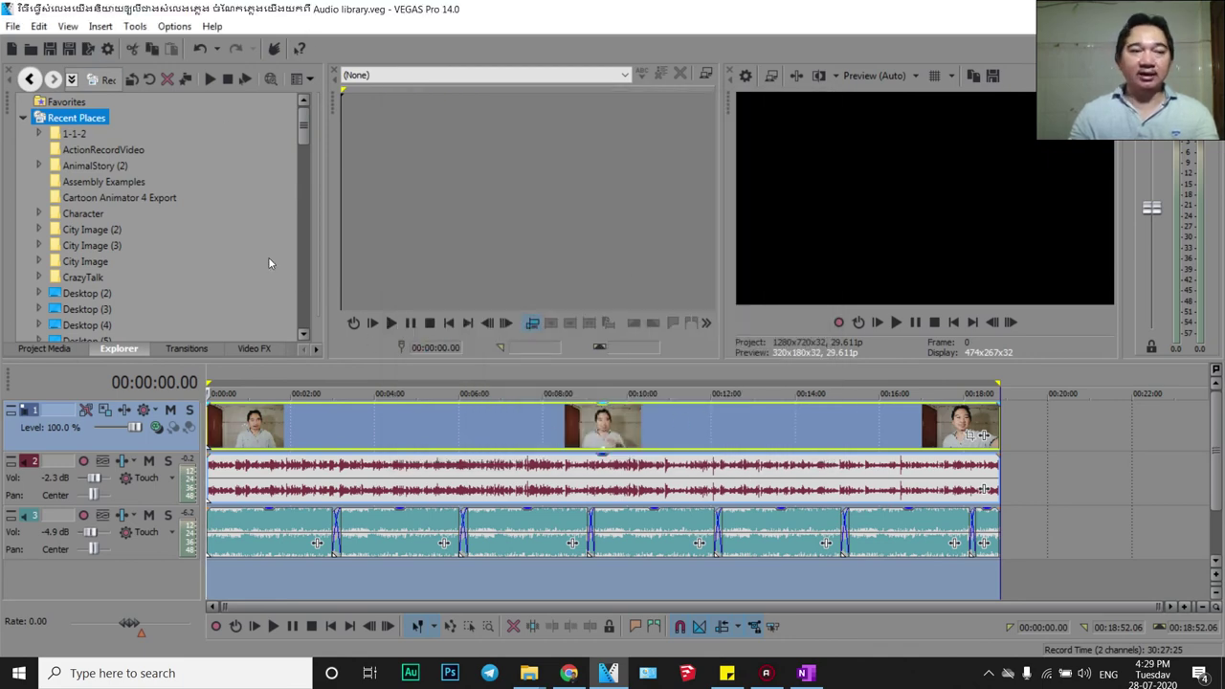
# Open the Render As settings and choose the Internet HD 720p template of the MainConcept AVC/AAC (*.mp4;*.avc) format.
pyautogui.click(88, 50)
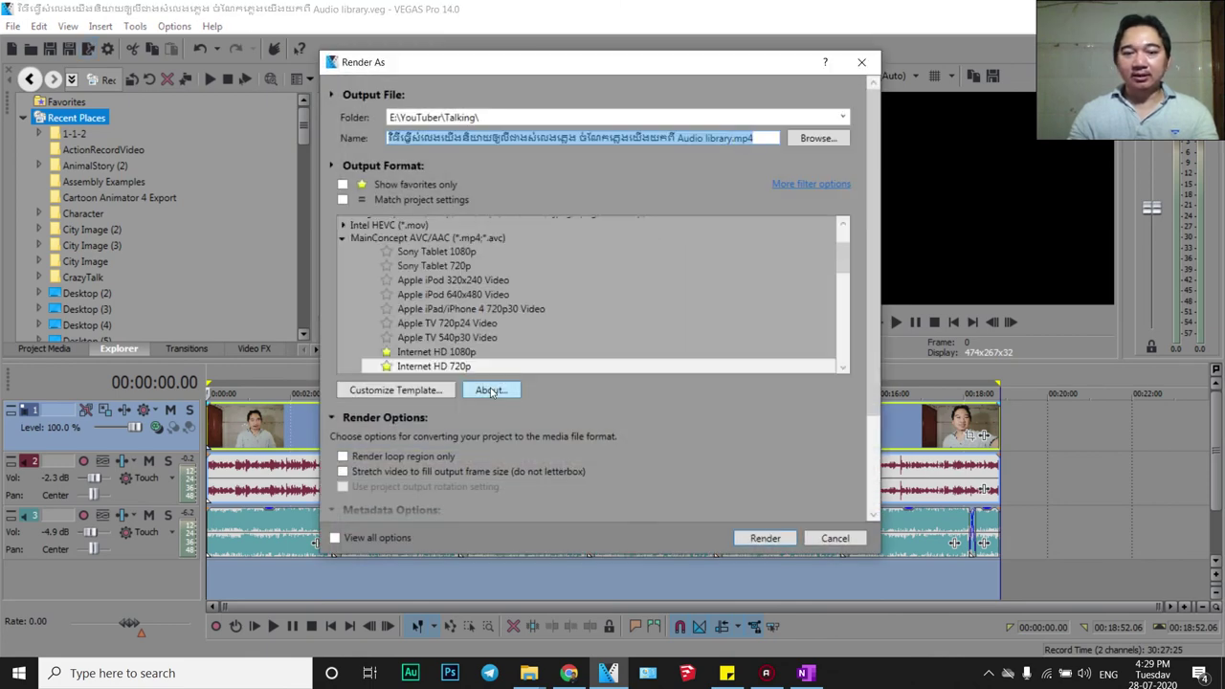
pyautogui.click(459, 369)
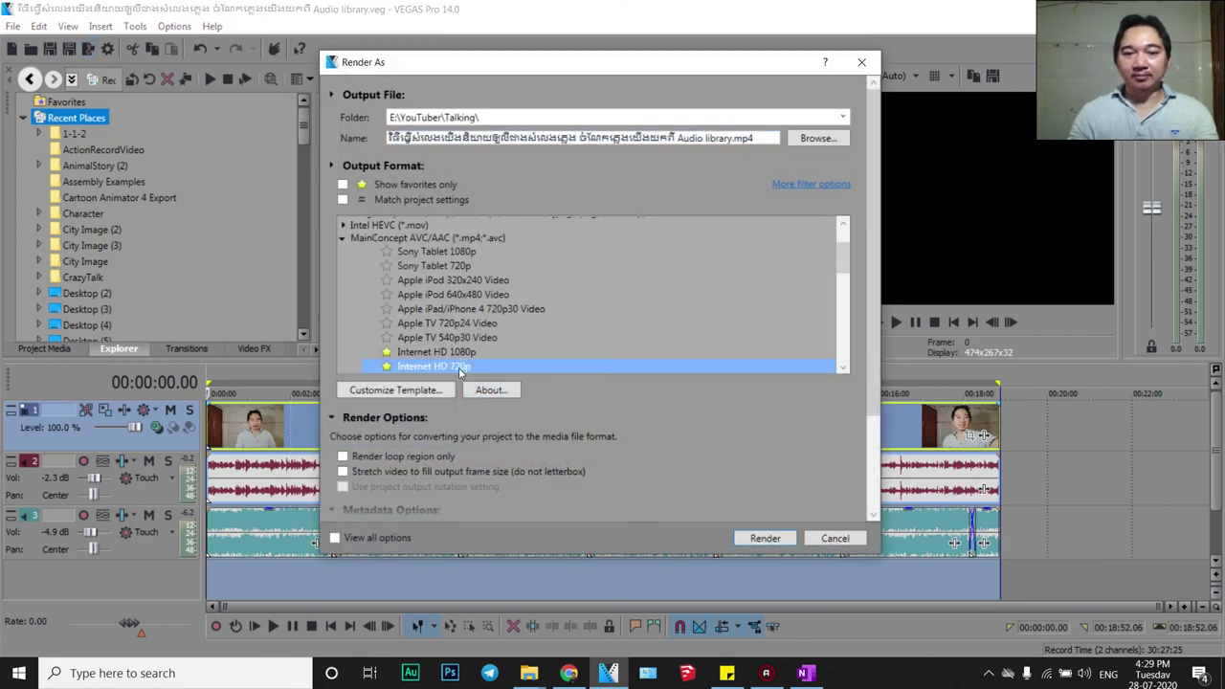
pyautogui.click(342, 239)
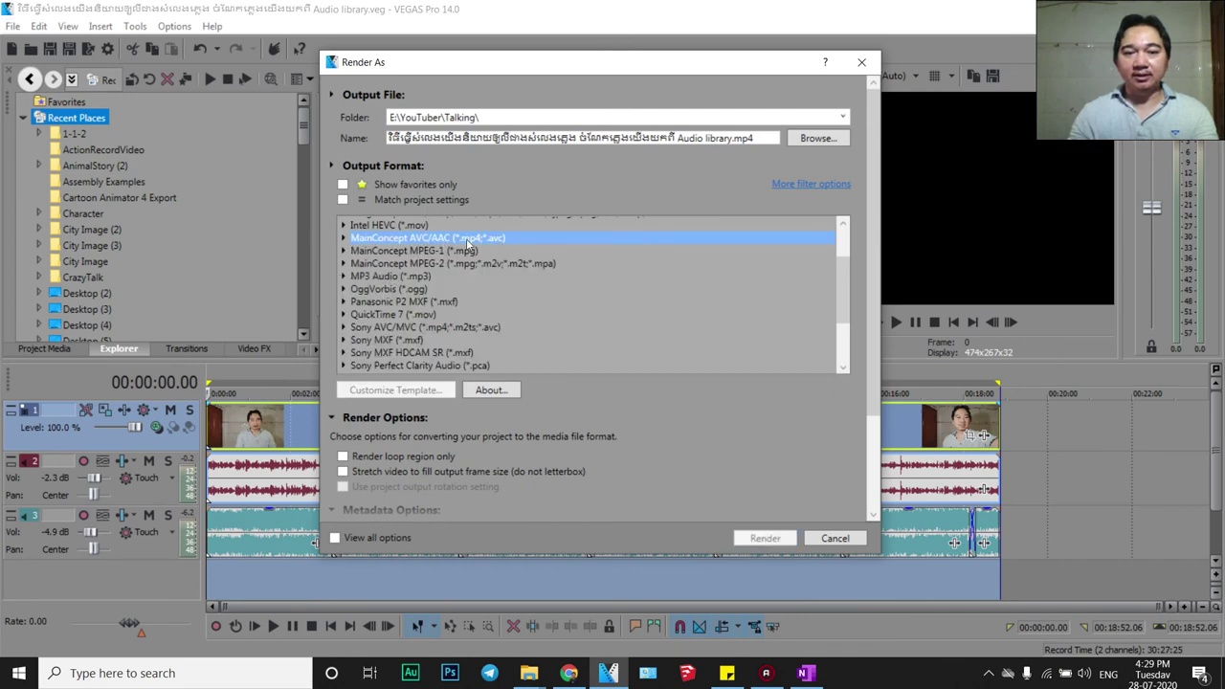
pyautogui.click(344, 243)
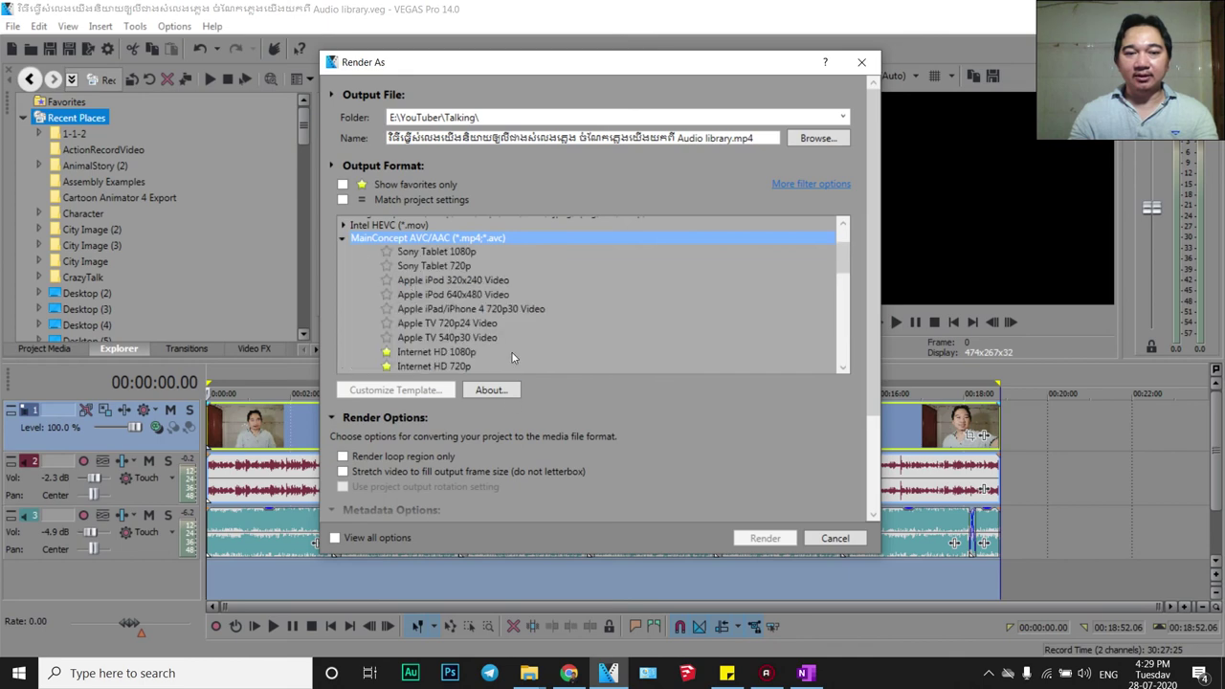
pyautogui.click(428, 368)
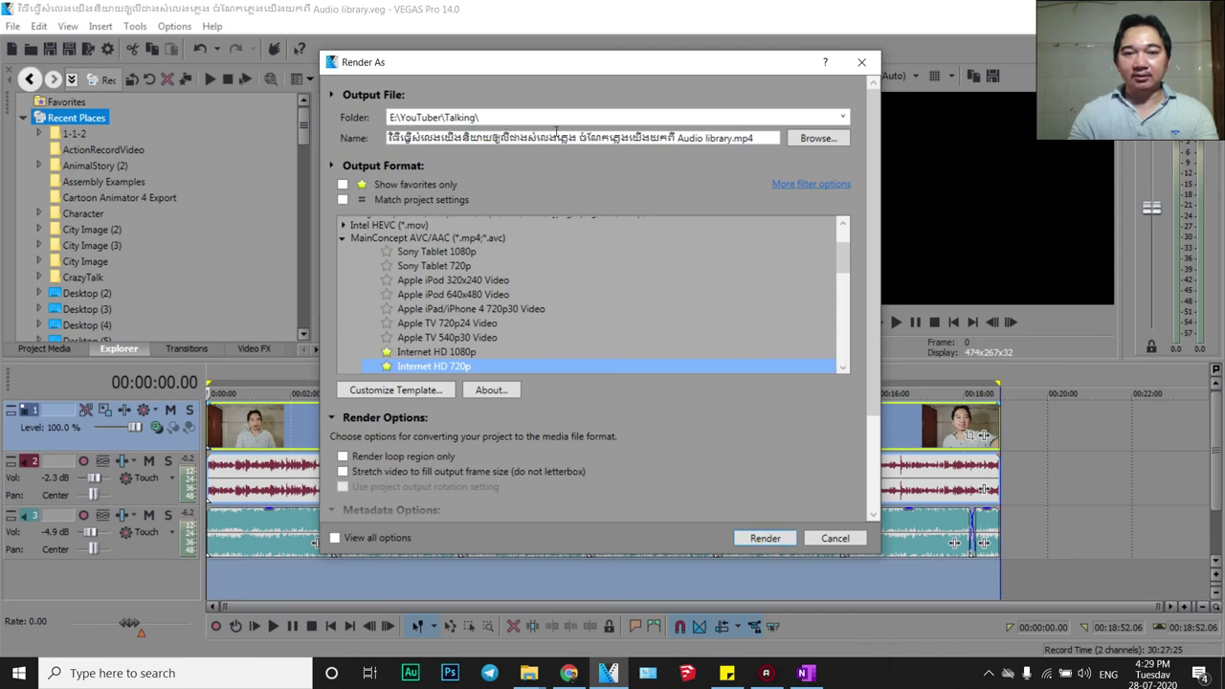
# Set the render's output folder to E:\YouTuber\Learn Video Cartoon\, keeping the project's title as file name, and start rendering.
pyautogui.click(810, 139)
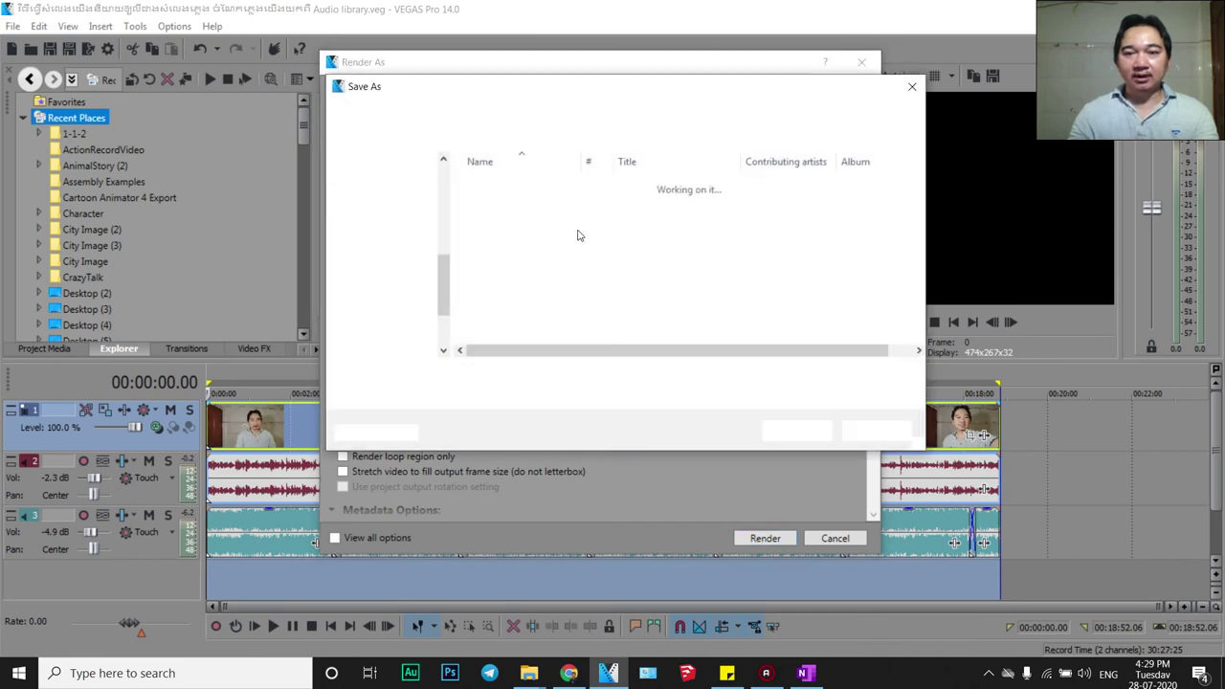
pyautogui.click(584, 113)
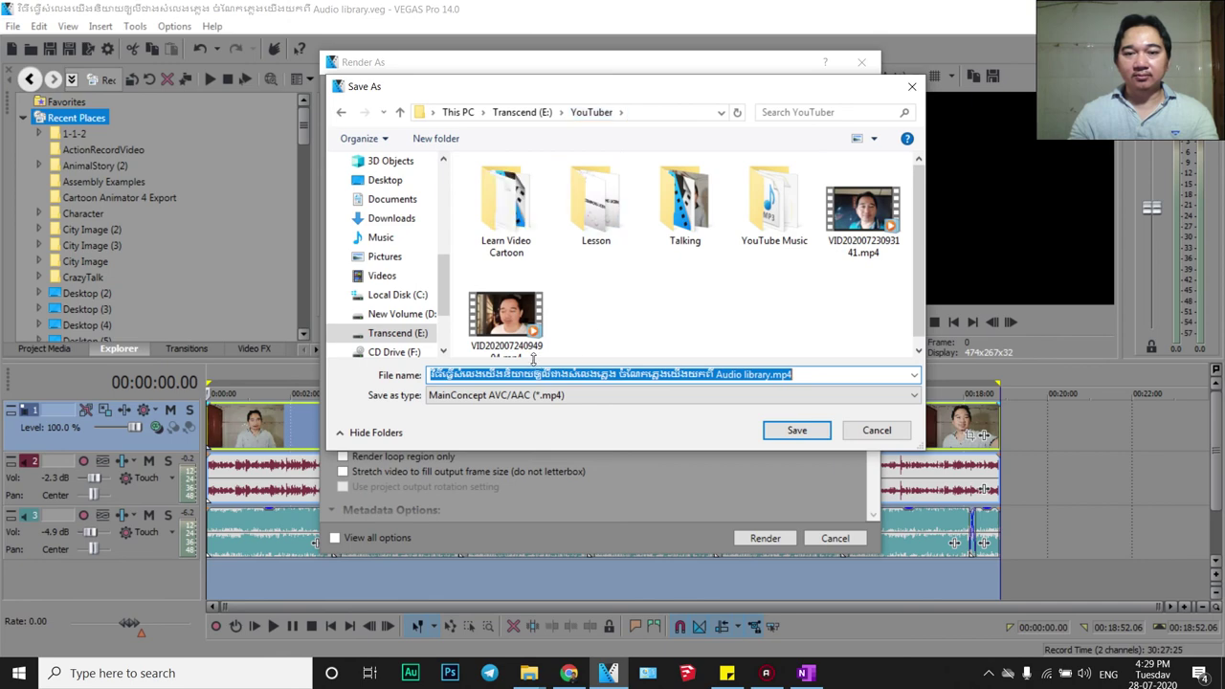
pyautogui.doubleClick(507, 203)
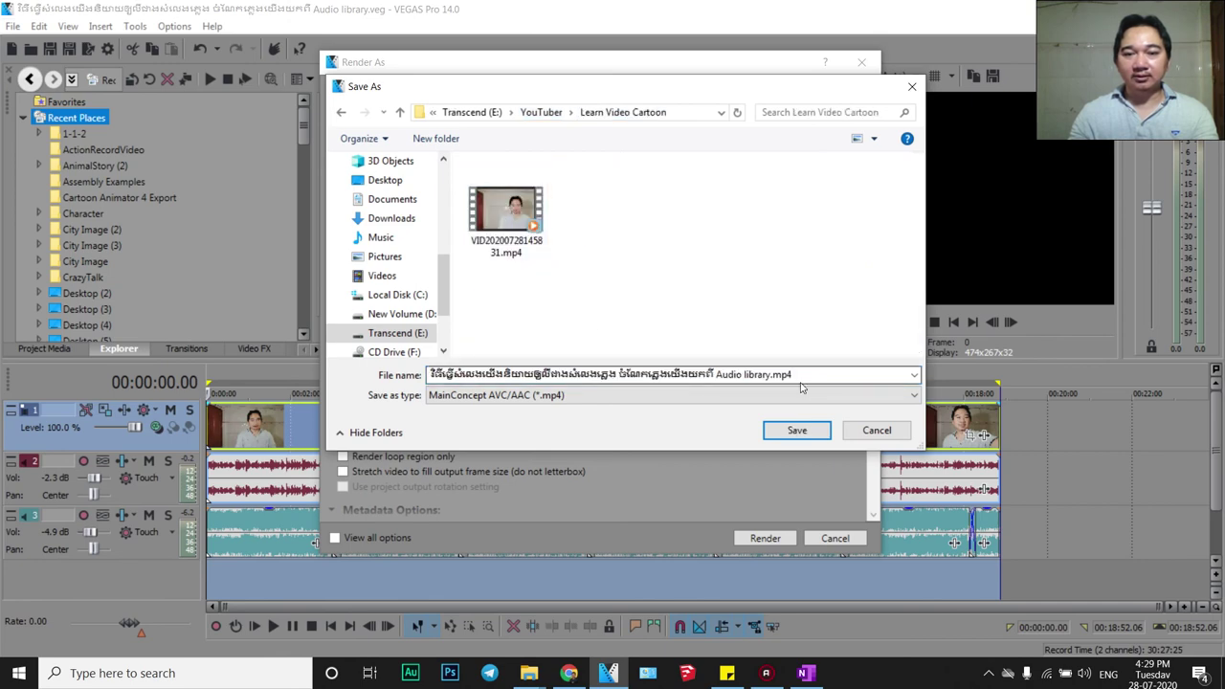
pyautogui.click(794, 431)
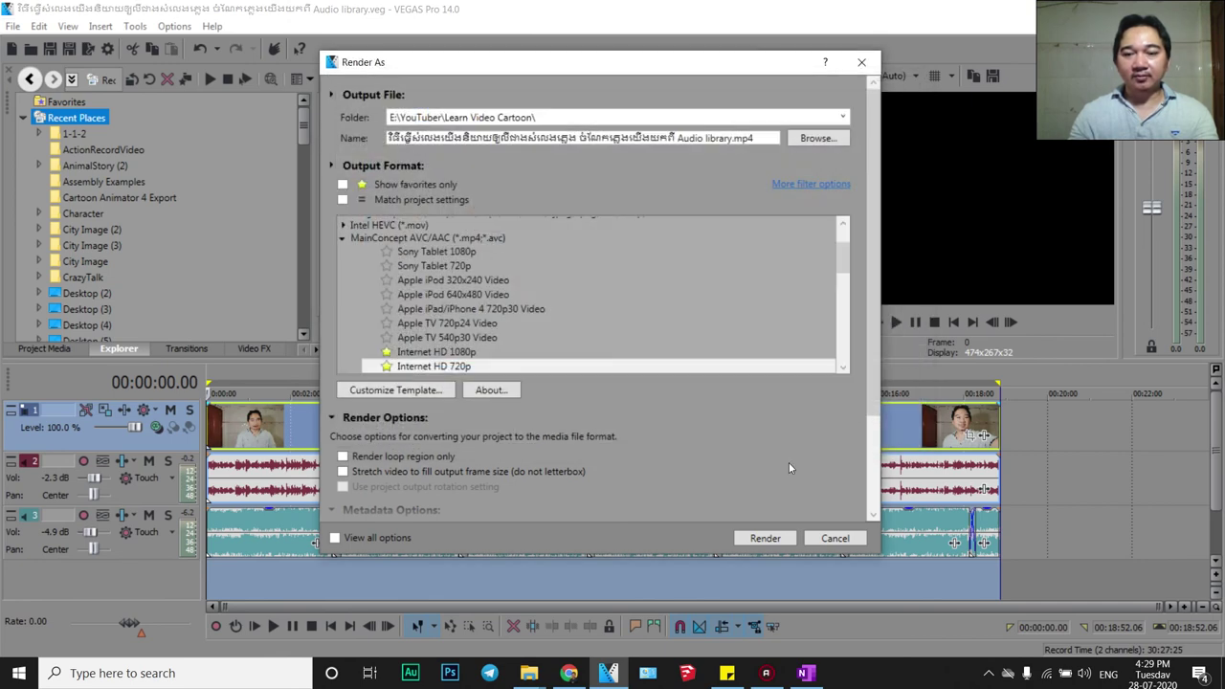
pyautogui.click(772, 538)
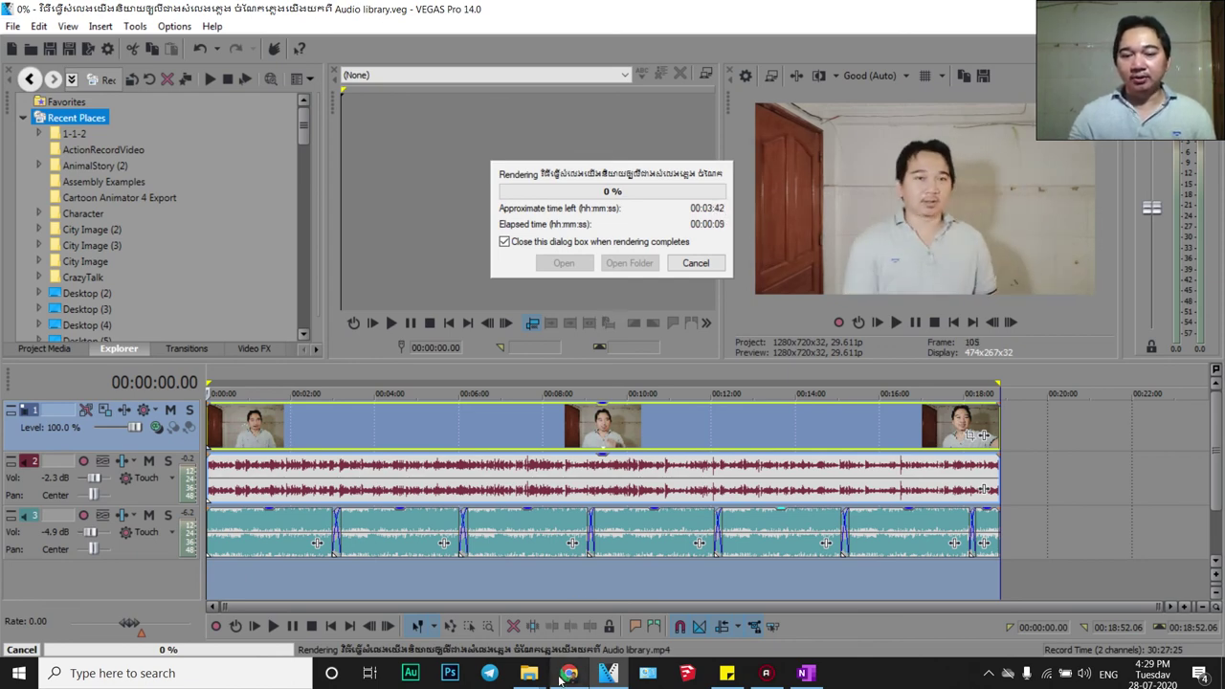
# Switch to Chrome and look through the attribution-free music tracks in the YouTube Studio Audio library.
pyautogui.click(569, 673)
pyautogui.scroll(-10, 345, 482)
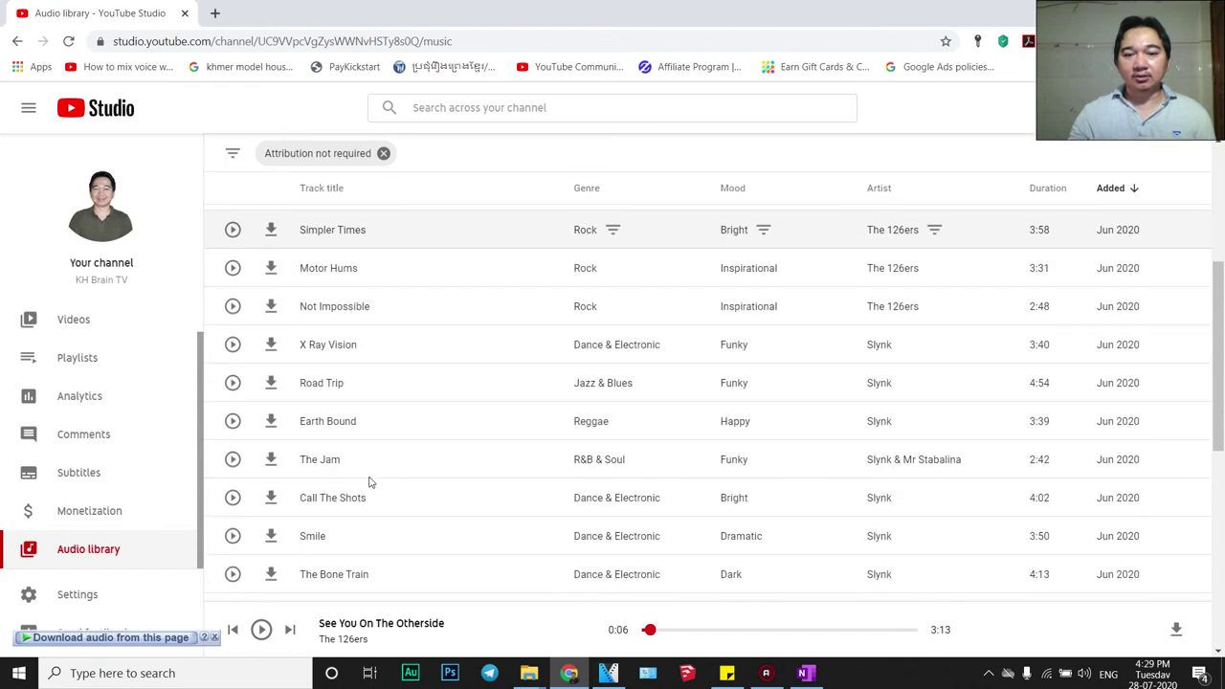
pyautogui.scroll(3, 384, 500)
pyautogui.scroll(10, 388, 496)
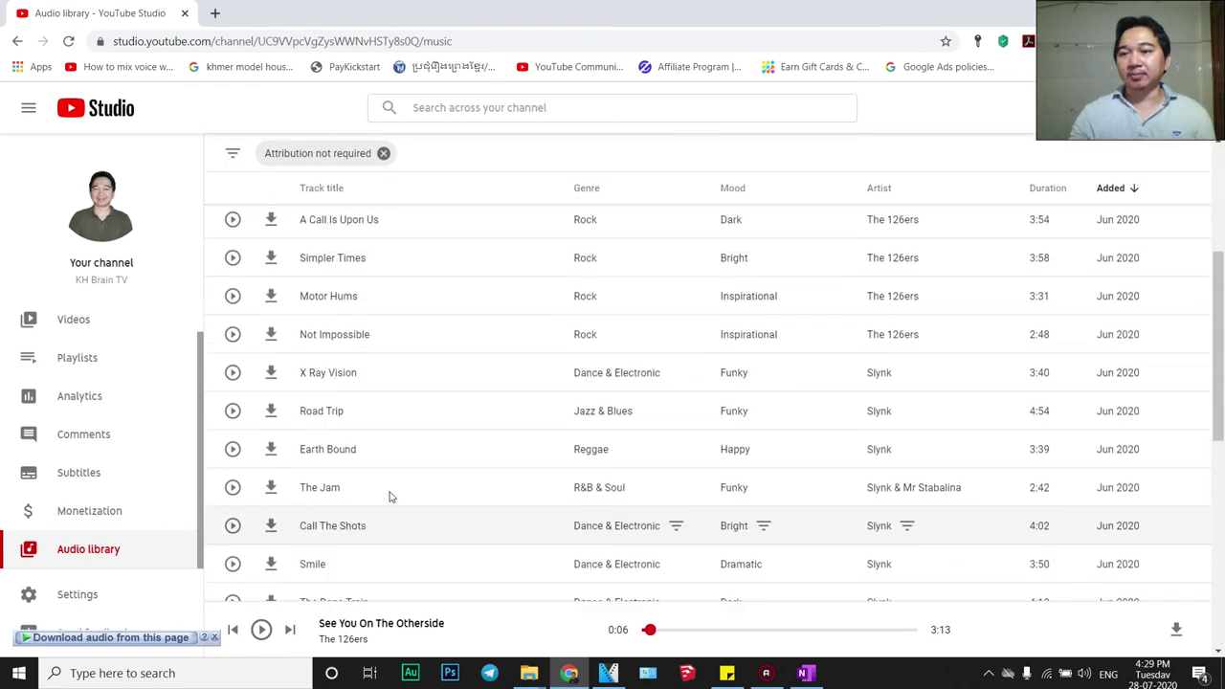